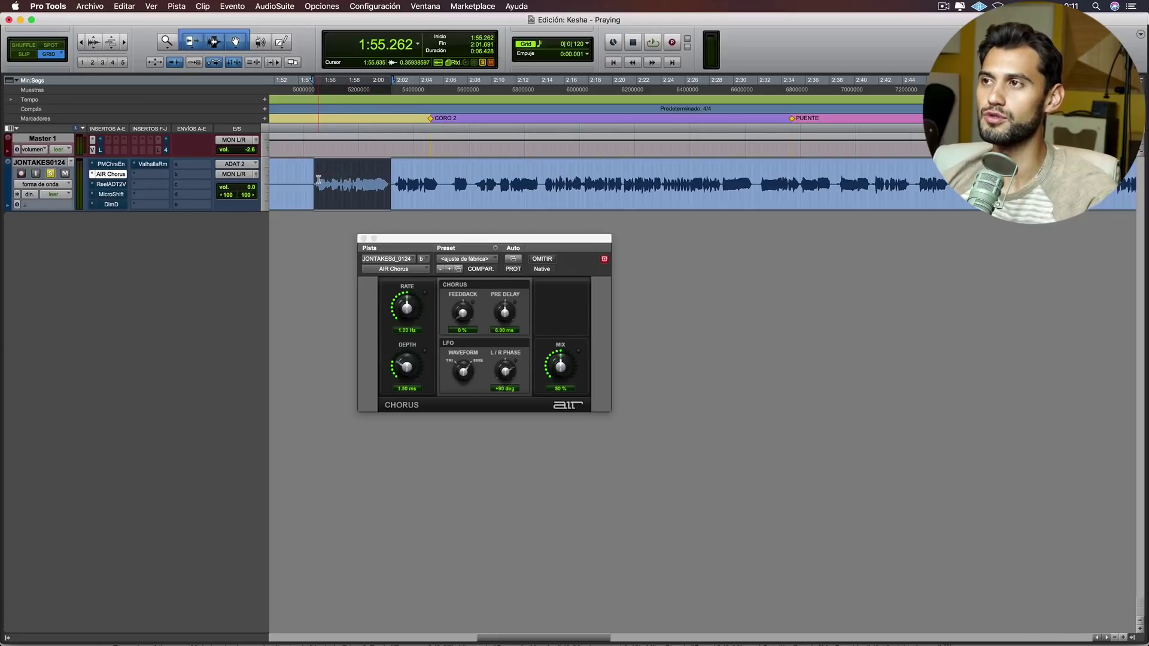
Step: Compare the selected vocal passage by playing it with AIR Chorus bypassed and with the effect active
{"action": "left_click", "coordinate": [541, 259]}
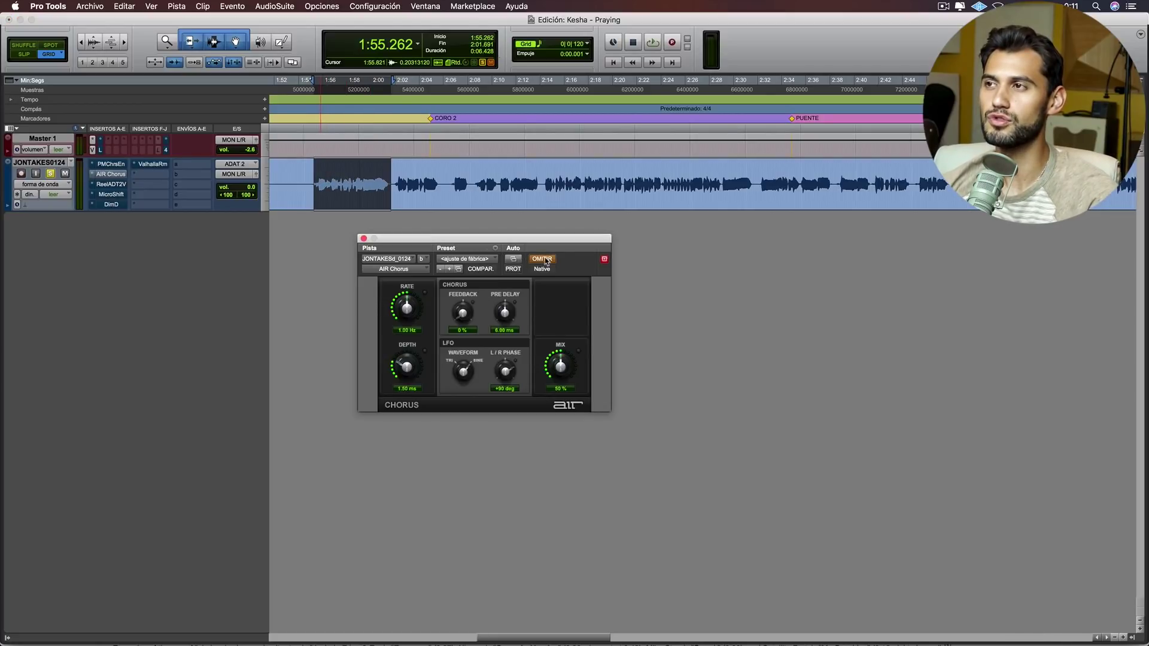
{"action": "key", "text": "space"}
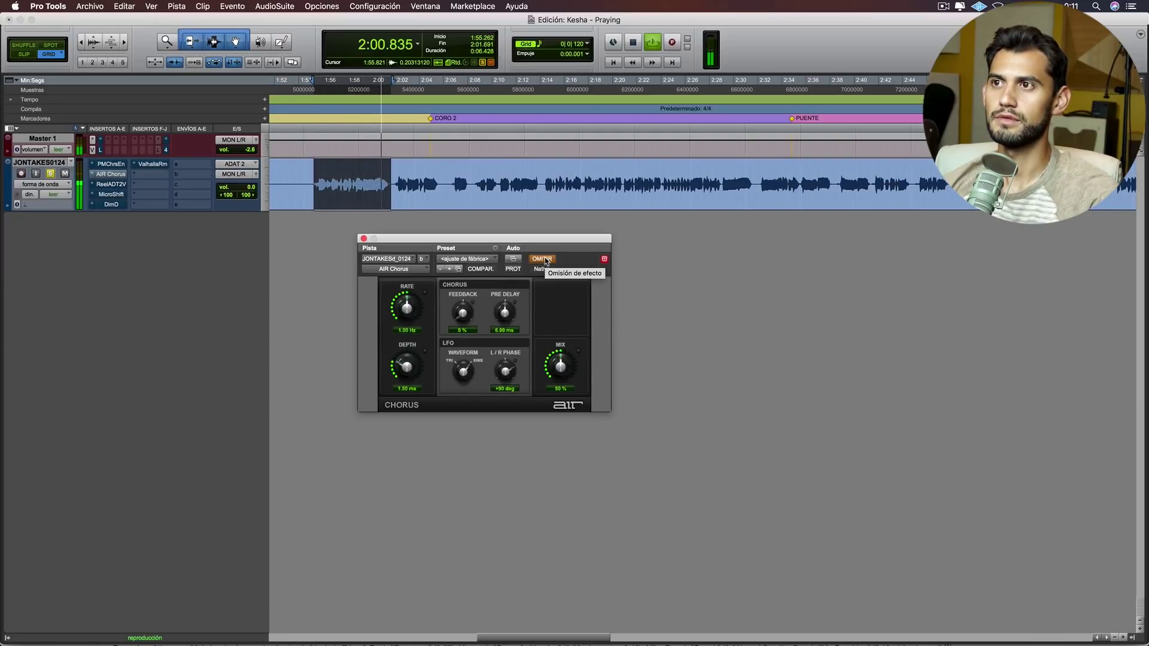
{"action": "left_click", "coordinate": [542, 259]}
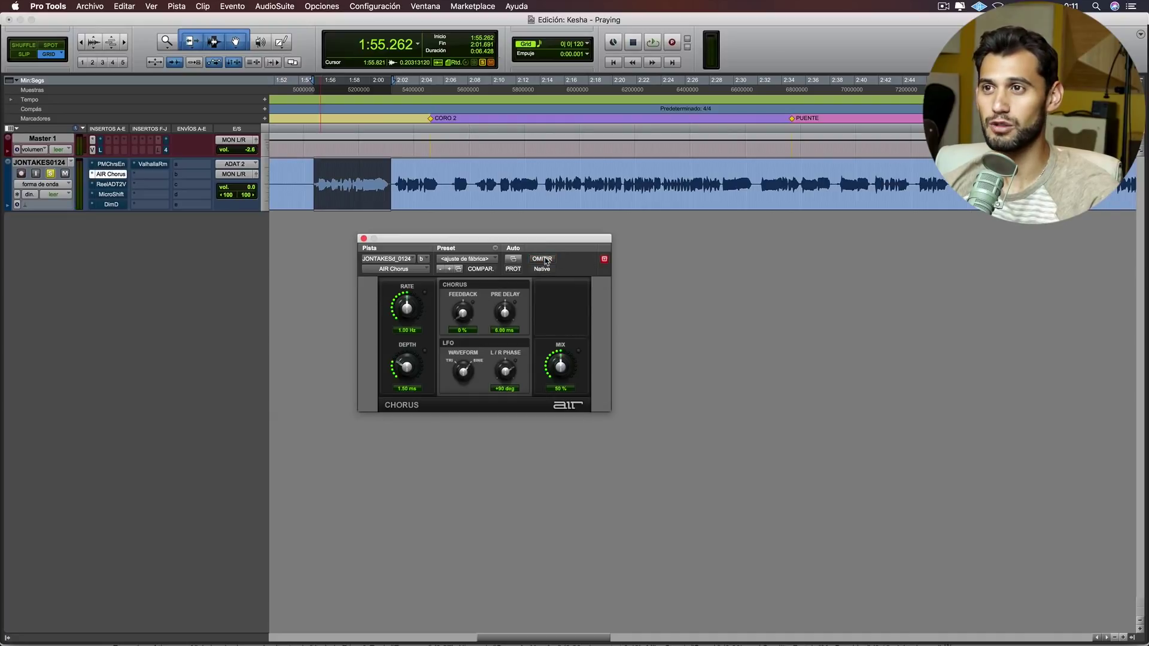
{"action": "key", "text": "space"}
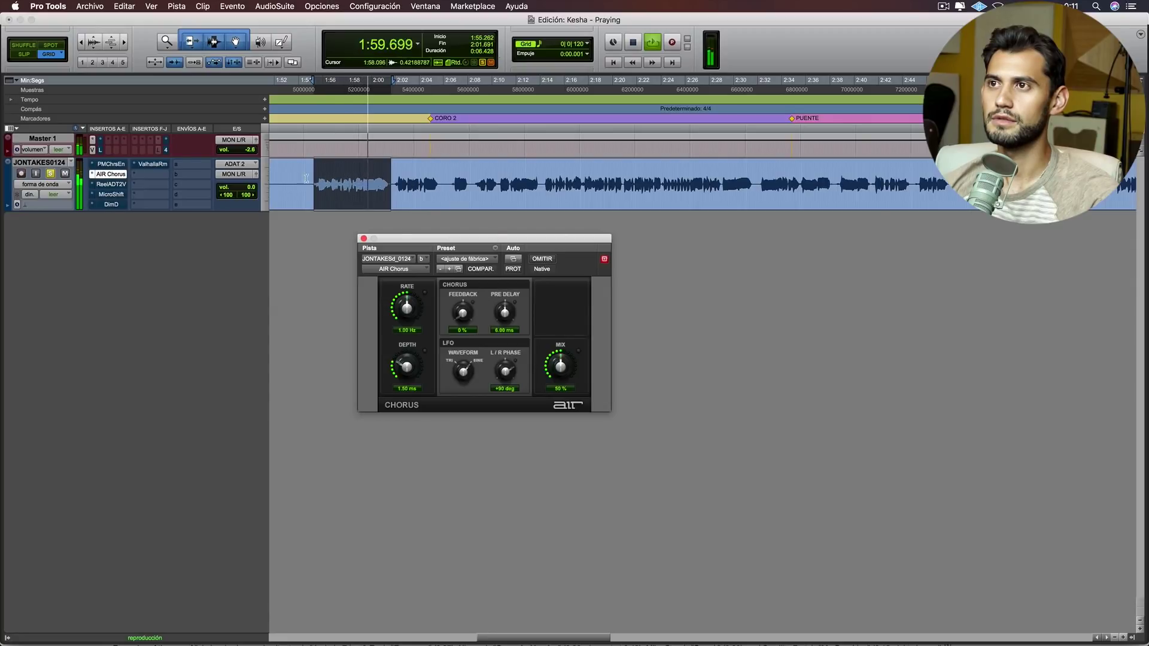
{"action": "key", "text": "space"}
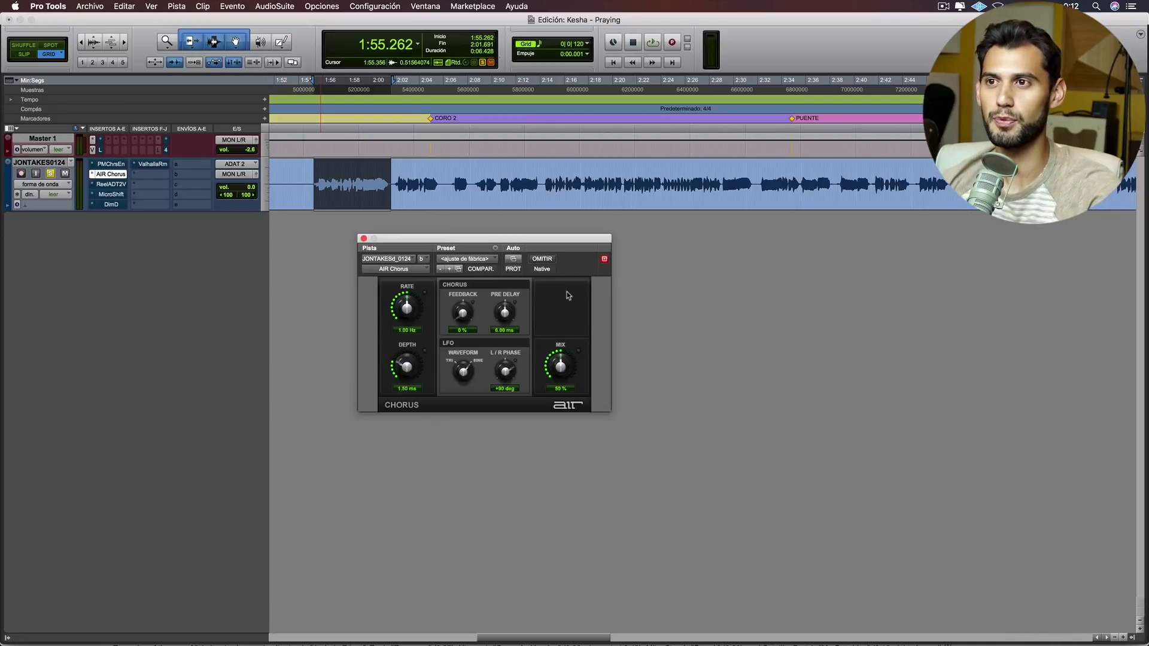
Step: Raise the AIR Chorus Rate to its 10.0 Hz maximum and audition the selected passage
{"action": "left_click_drag", "start_coordinate": [526, 240], "coordinate": [518, 252]}
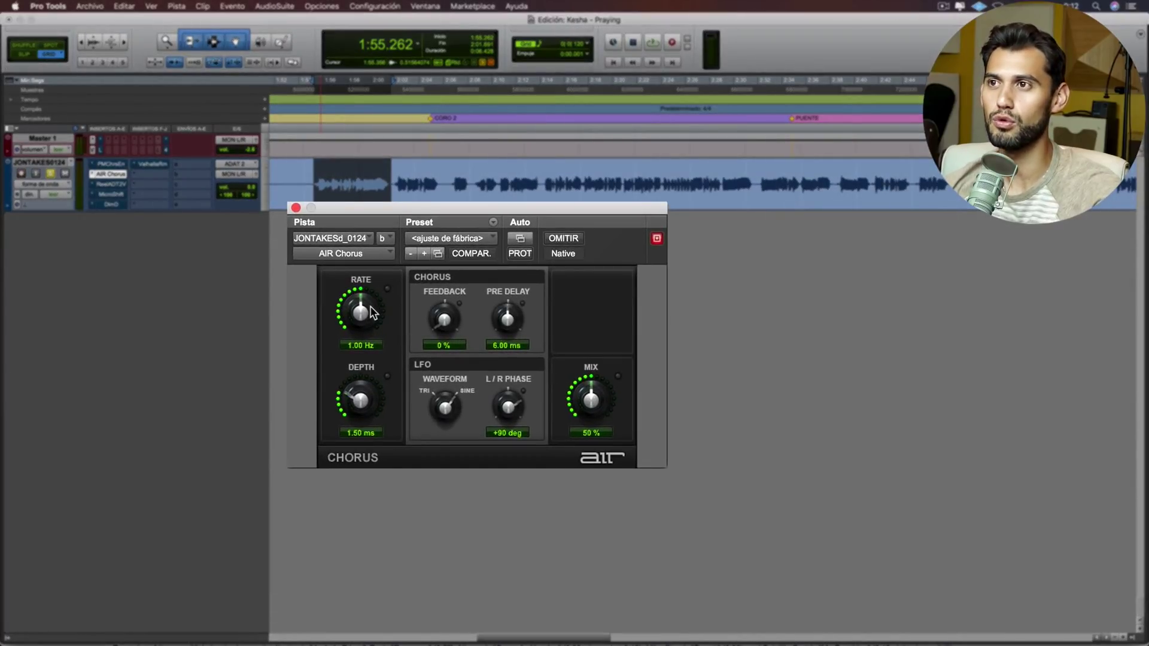
{"action": "left_click_drag", "start_coordinate": [362, 317], "coordinate": [362, 258]}
{"action": "key", "text": "space"}
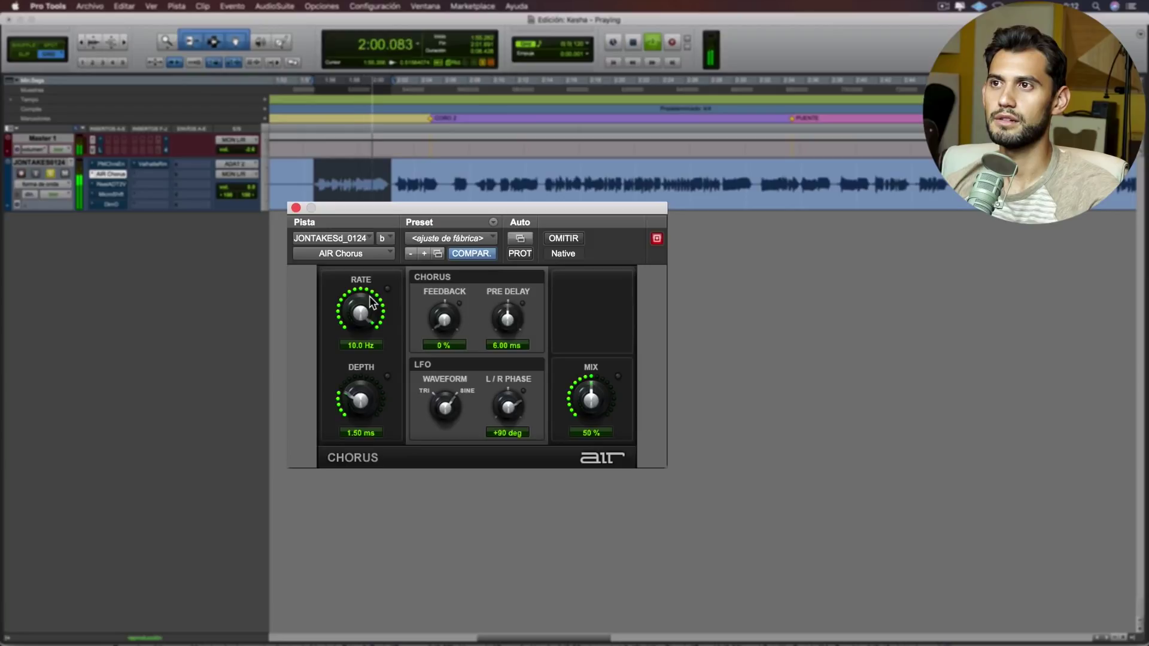
{"action": "key", "text": "space"}
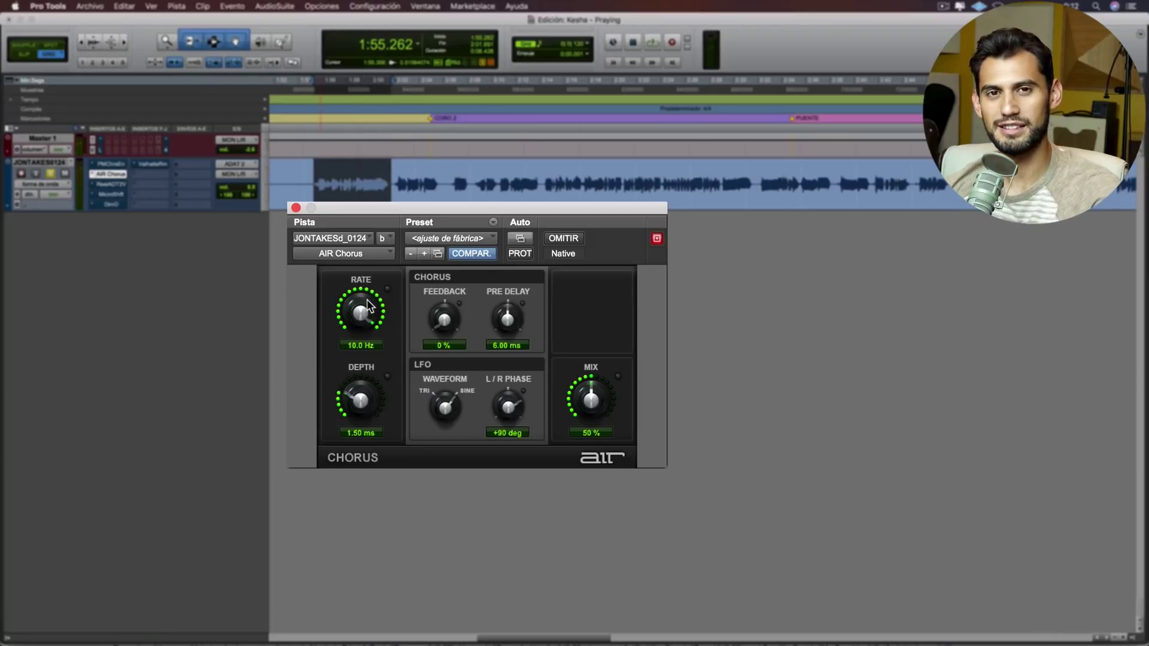
Step: Lower the Rate to 0.39 Hz, audition the passage, and settle the Rate at 1.30 Hz during playback
{"action": "left_click_drag", "start_coordinate": [368, 299], "coordinate": [361, 419]}
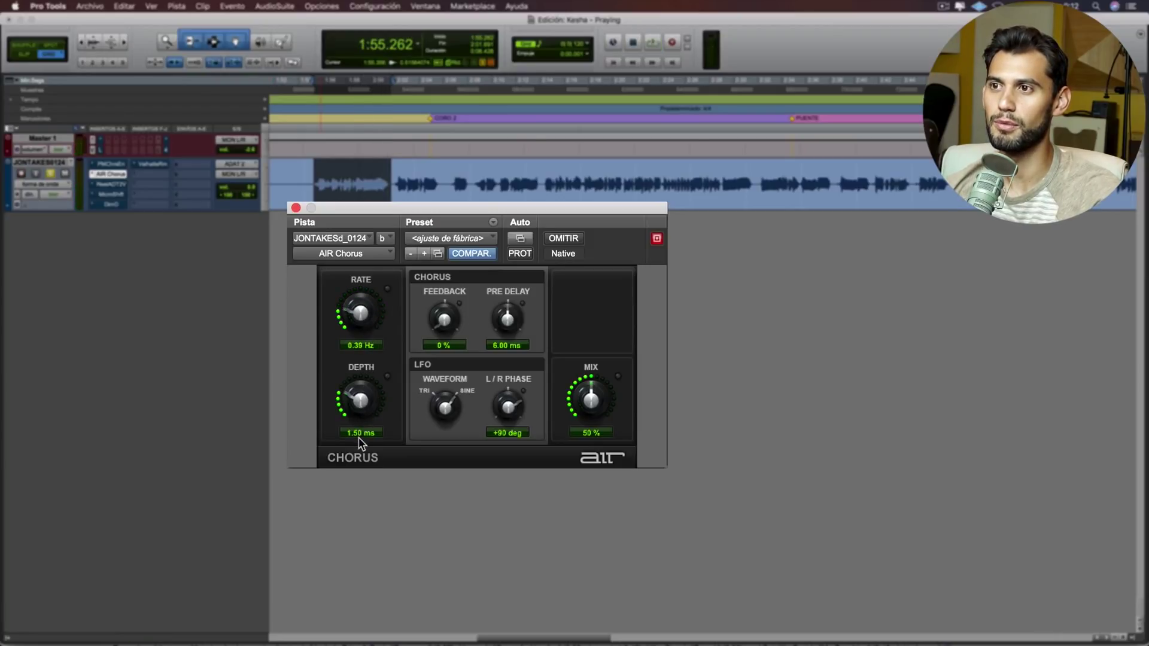
{"action": "key", "text": "space"}
{"action": "mouse_move", "coordinate": [357, 329]}
{"action": "left_mouse_down"}
{"action": "mouse_move", "coordinate": [369, 245]}
{"action": "mouse_move", "coordinate": [366, 316]}
{"action": "left_mouse_up"}
{"action": "key", "text": "space"}
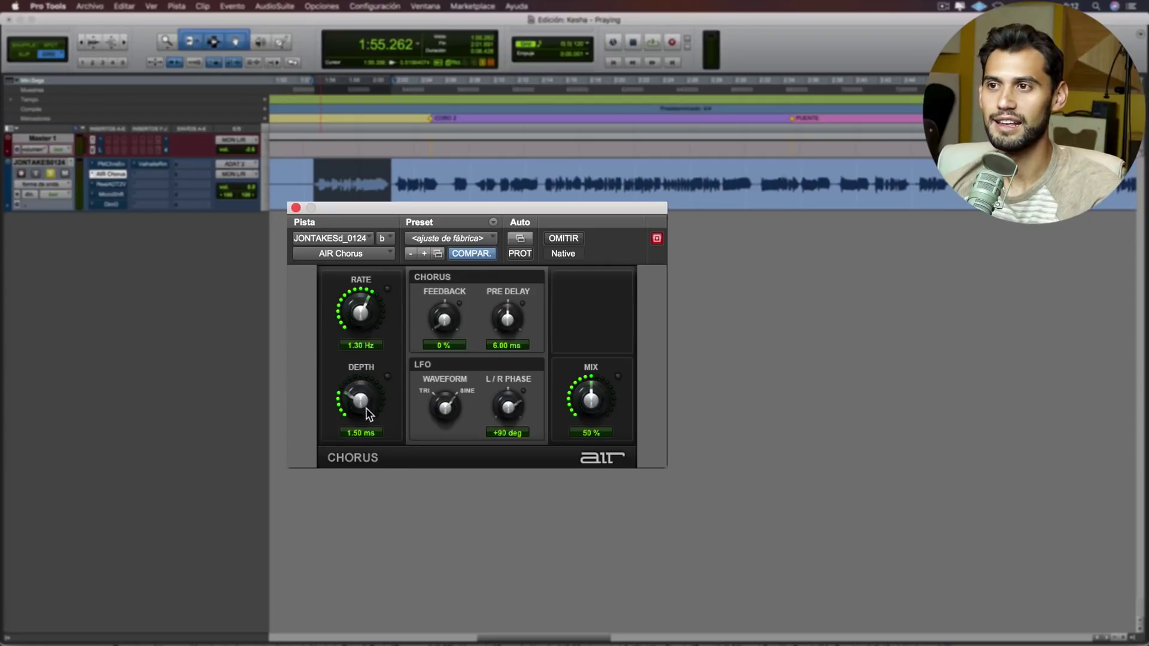
Step: Raise the chorus Depth to 16.33 ms and audition the selected passage
{"action": "left_click_drag", "start_coordinate": [361, 408], "coordinate": [418, 298]}
{"action": "key", "text": "space"}
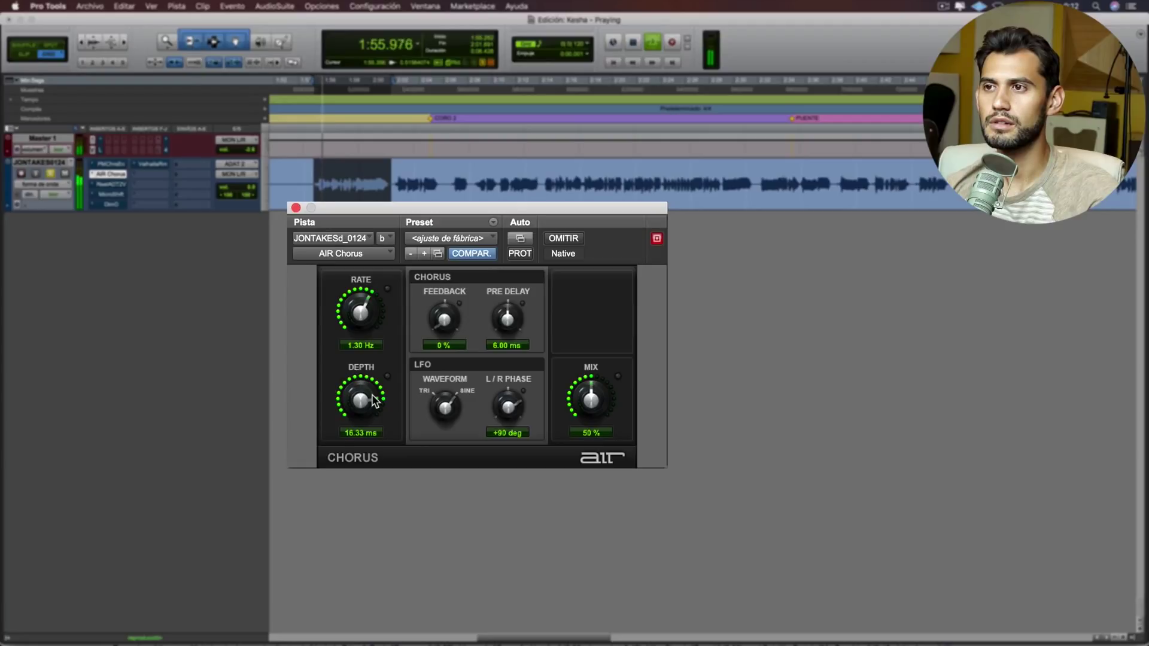
{"action": "key", "text": "space"}
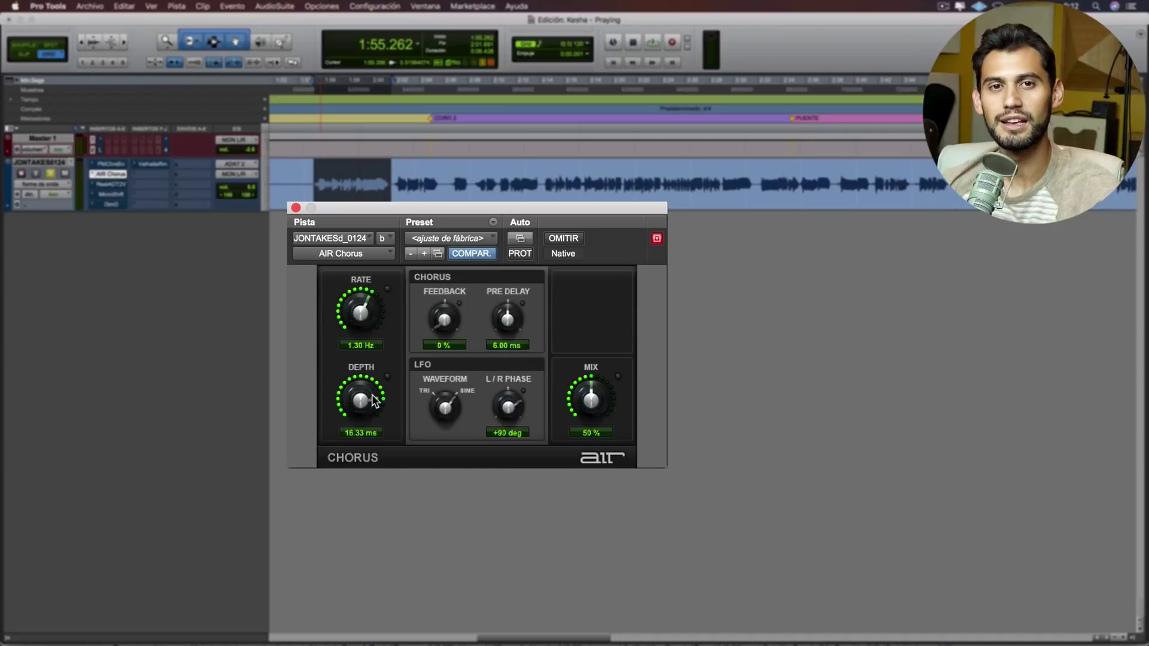
Step: Reduce the Depth to 2.86 ms during playback, and fine-tune it to 3.56 ms while listening
{"action": "key", "text": "space"}
{"action": "left_click_drag", "start_coordinate": [366, 404], "coordinate": [359, 464]}
{"action": "key", "text": "space"}
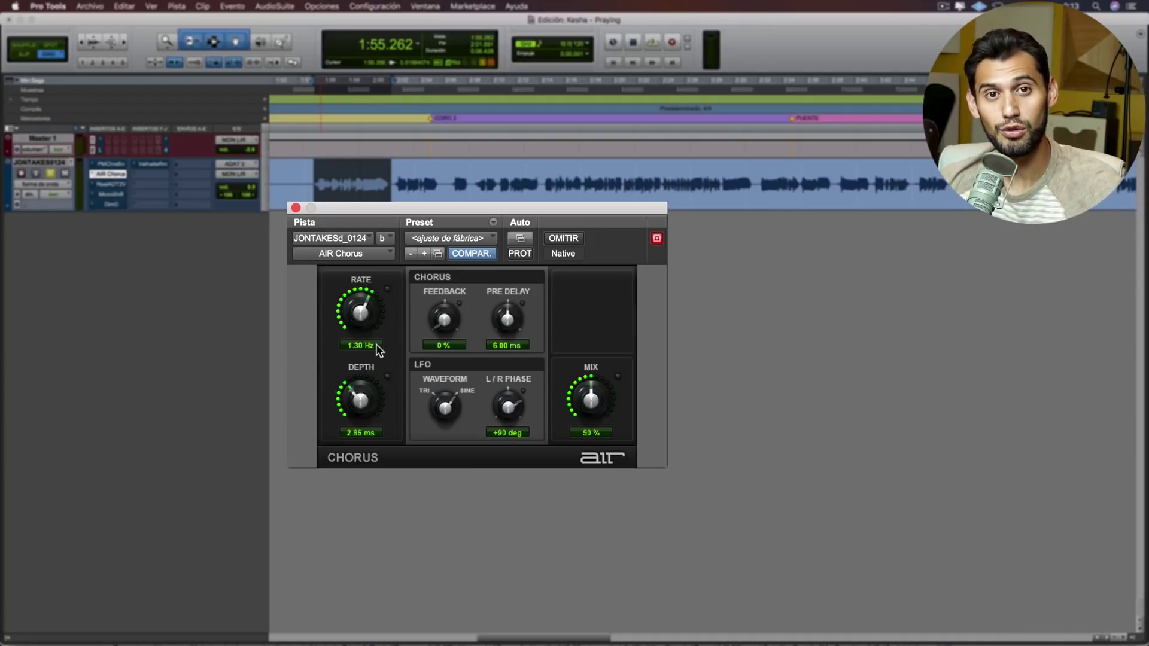
{"action": "key", "text": "space"}
{"action": "mouse_move", "coordinate": [360, 407]}
{"action": "left_mouse_down"}
{"action": "mouse_move", "coordinate": [365, 376]}
{"action": "mouse_move", "coordinate": [361, 401]}
{"action": "left_mouse_up"}
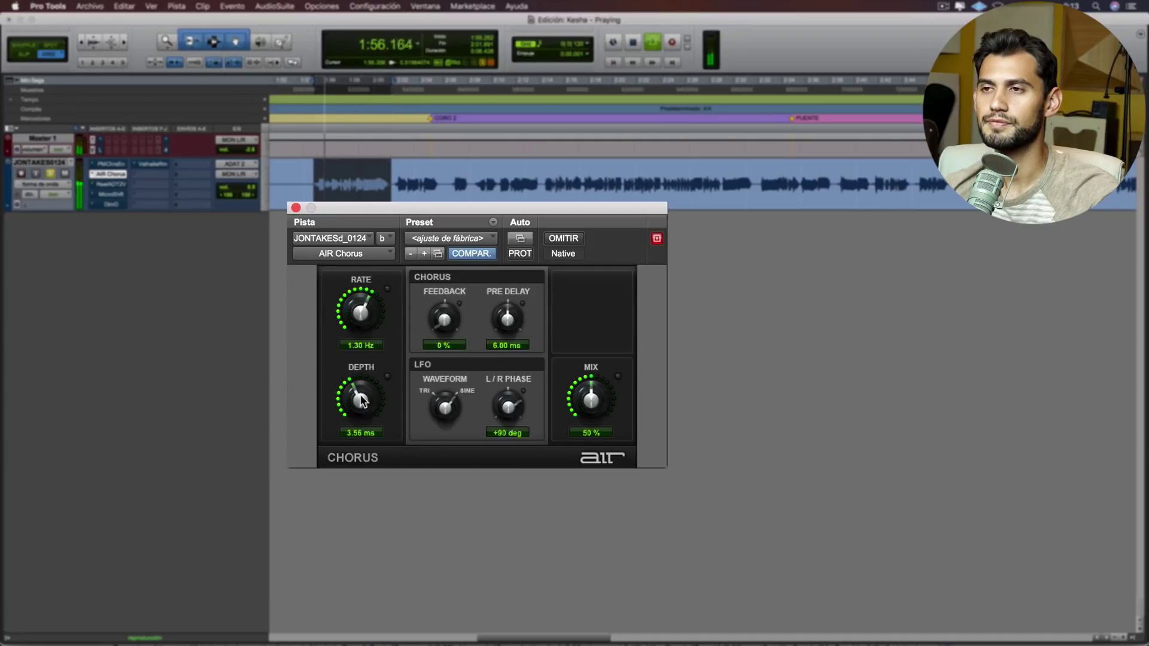
{"action": "key", "text": "space"}
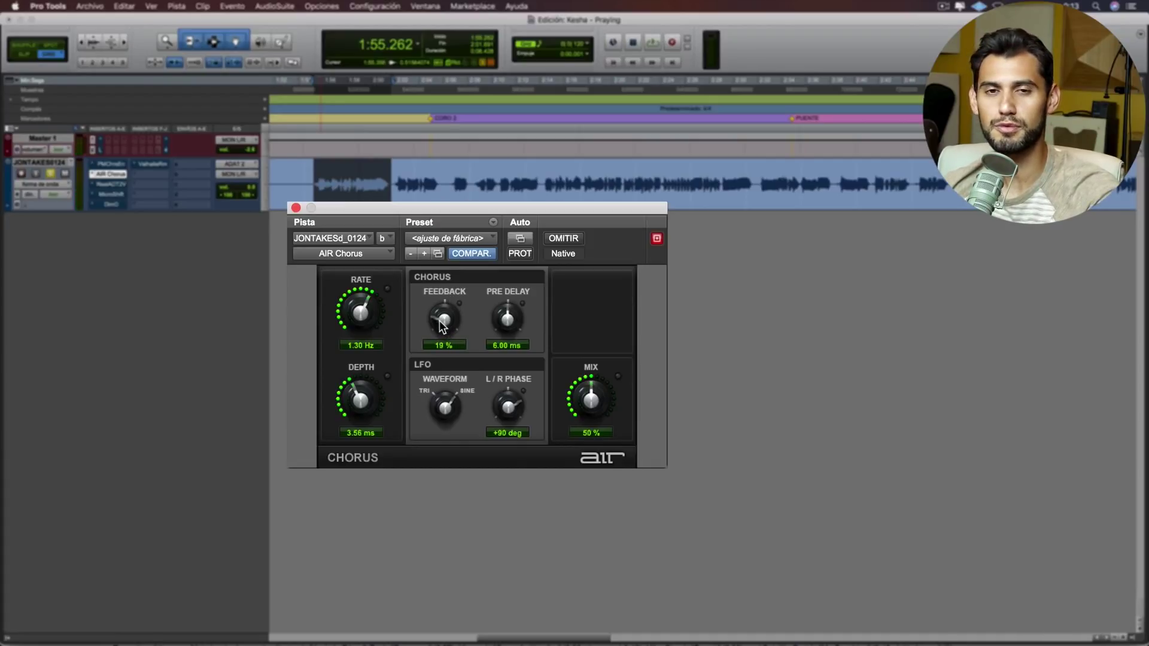
Step: Raise the chorus Feedback to 92 % while auditioning the selected passage
{"action": "key", "text": "space"}
{"action": "left_click_drag", "start_coordinate": [440, 326], "coordinate": [483, 205]}
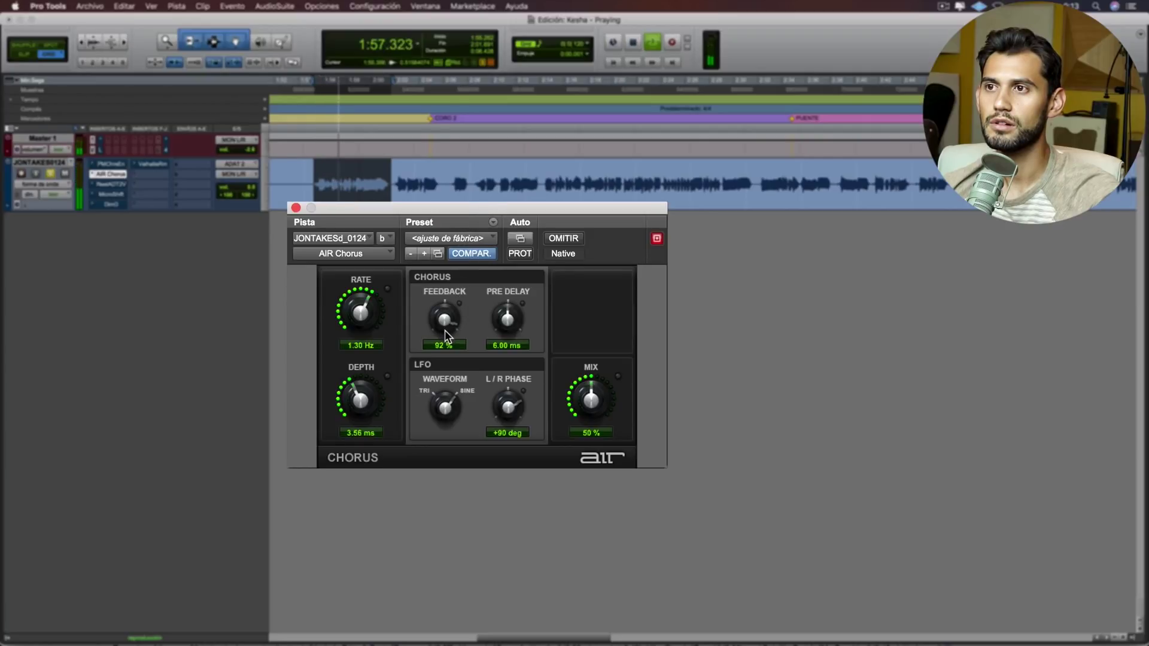
{"action": "key", "text": "space"}
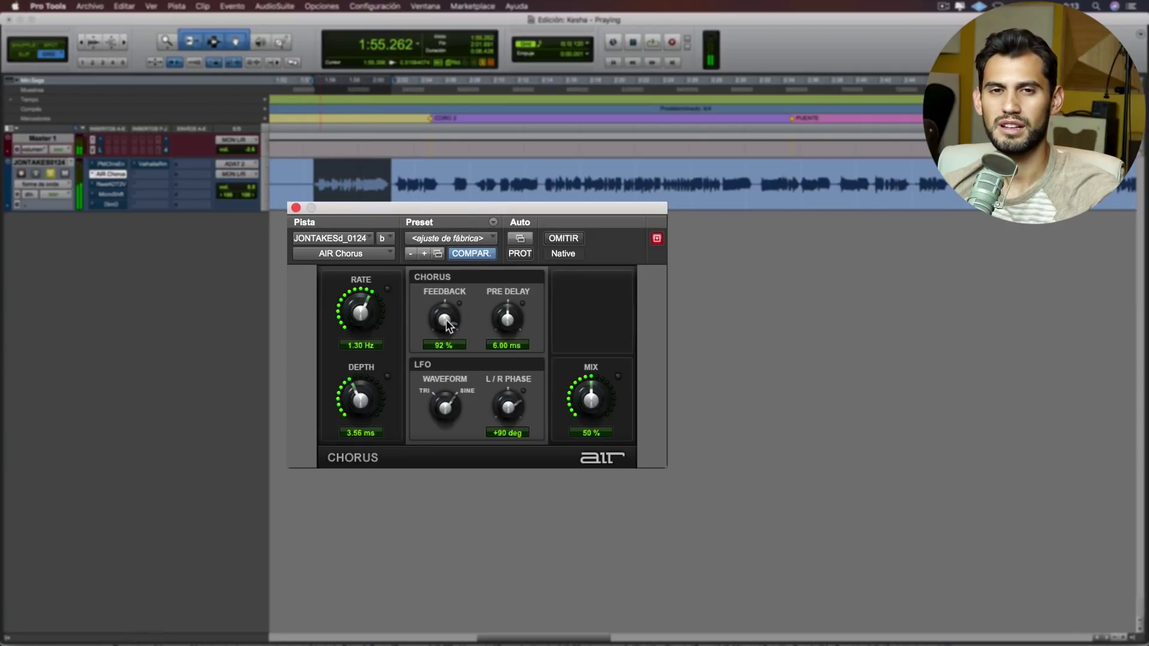
Step: Bring the Feedback down to 8 % while listening to the selected passage
{"action": "left_click_drag", "start_coordinate": [448, 323], "coordinate": [440, 455]}
{"action": "key", "text": "space"}
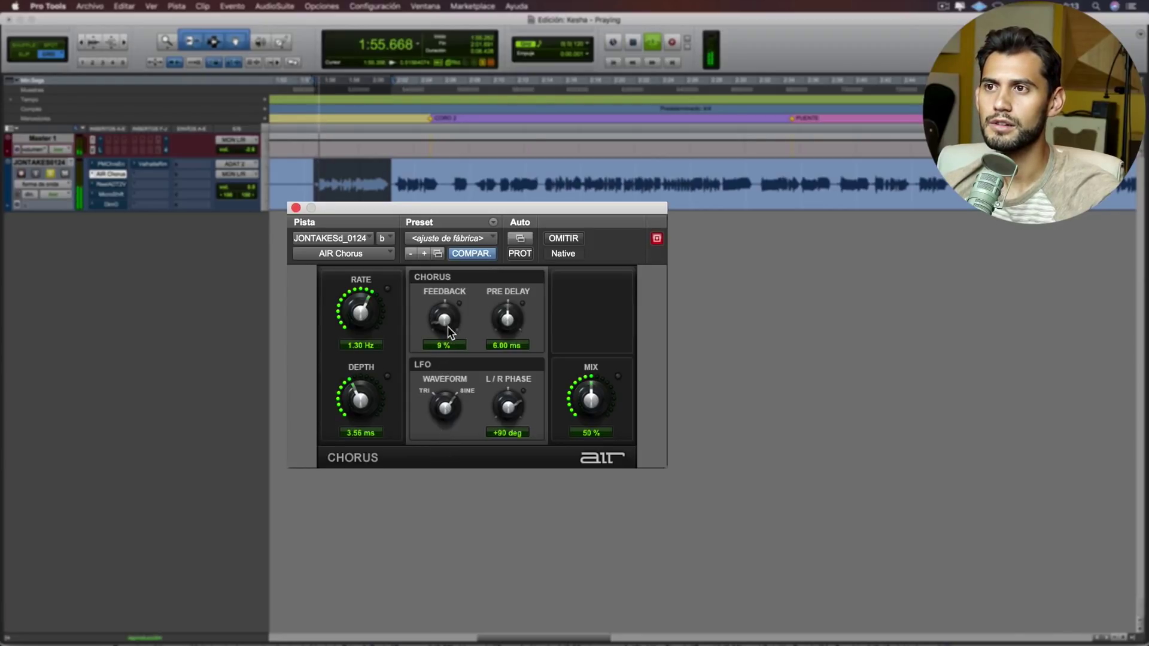
{"action": "left_click_drag", "start_coordinate": [447, 326], "coordinate": [448, 329]}
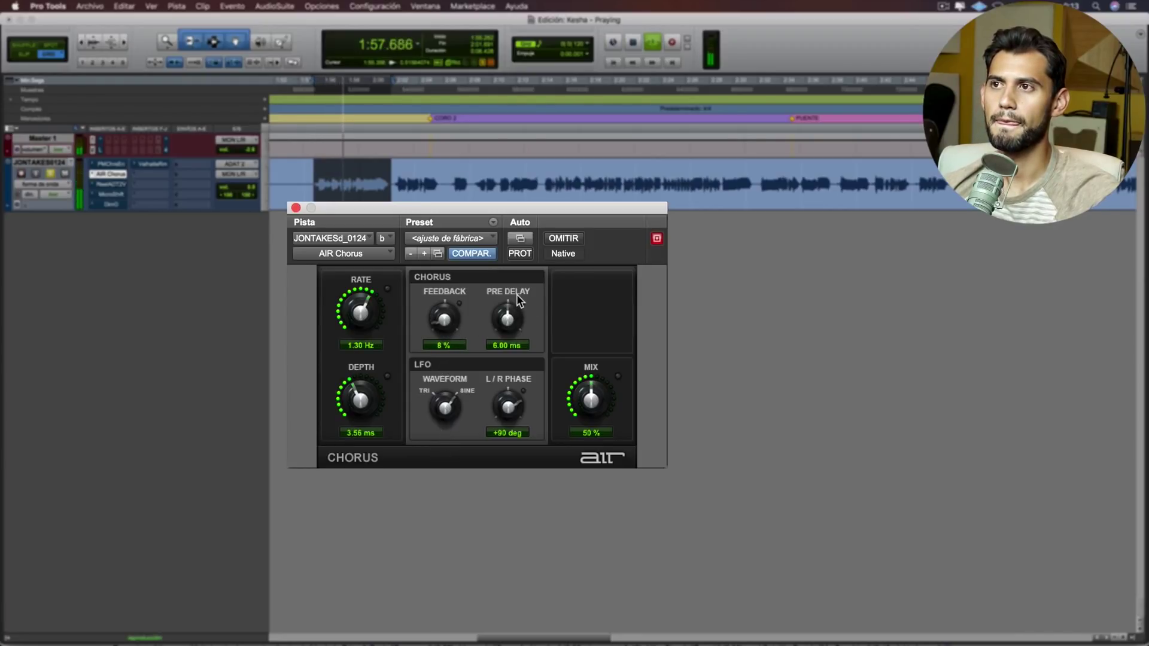
{"action": "key", "text": "space"}
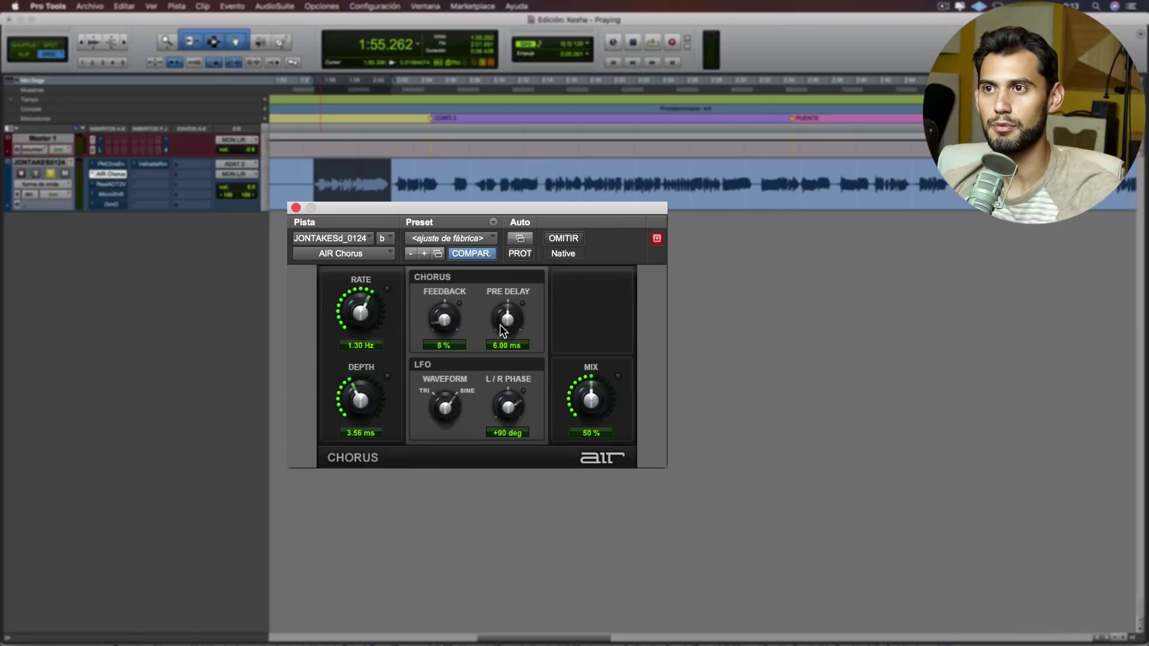
Step: Audition the passage with the Pre Delay at 24.00 ms, and lower it to 6.12 ms during playback
{"action": "left_click_drag", "start_coordinate": [501, 325], "coordinate": [533, 218]}
{"action": "key", "text": "space"}
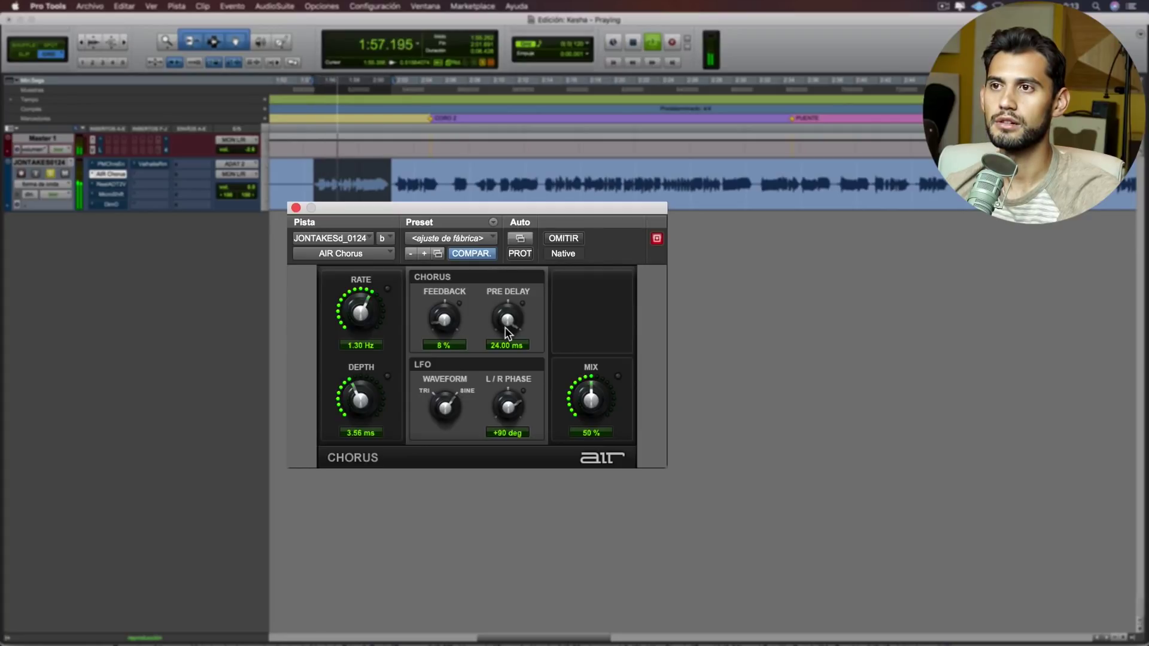
{"action": "left_click_drag", "start_coordinate": [505, 328], "coordinate": [504, 411]}
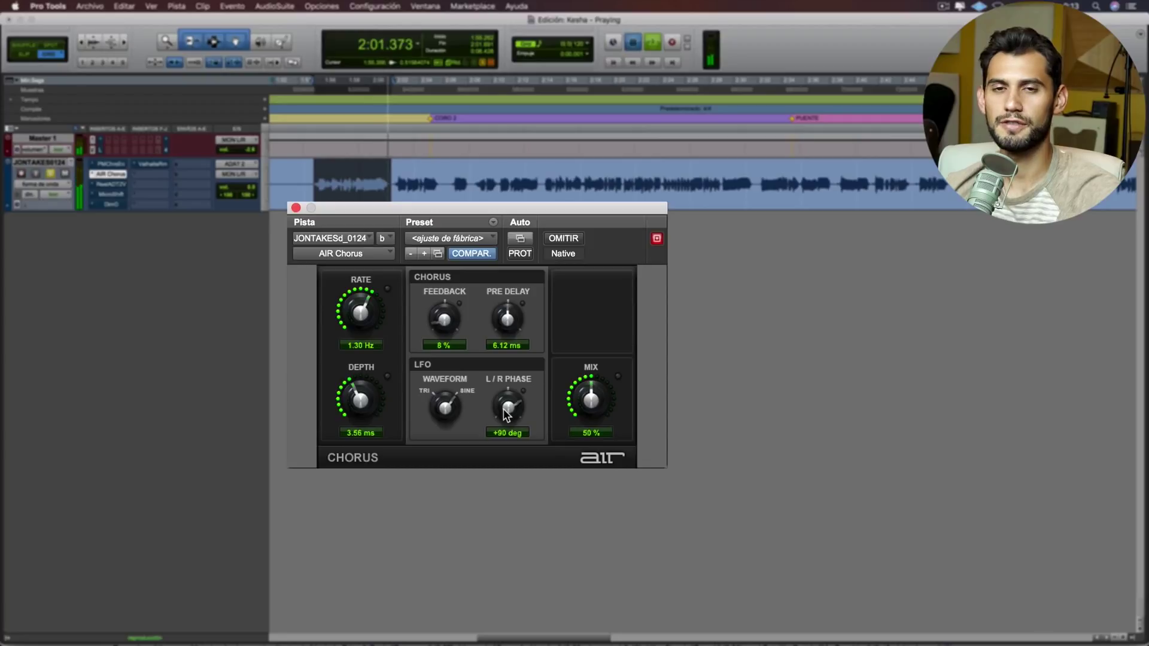
{"action": "key", "text": "space"}
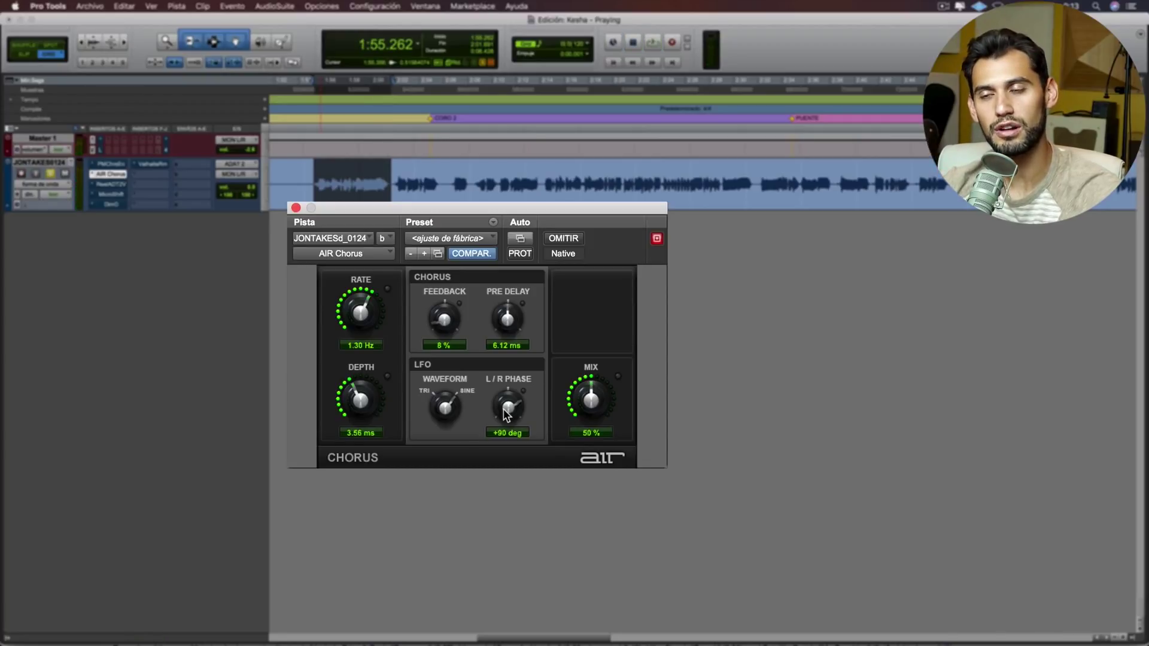
Step: Set the Pre Delay to 13.85 ms while playing the selected passage
{"action": "key", "text": "space"}
{"action": "left_click_drag", "start_coordinate": [512, 328], "coordinate": [521, 291]}
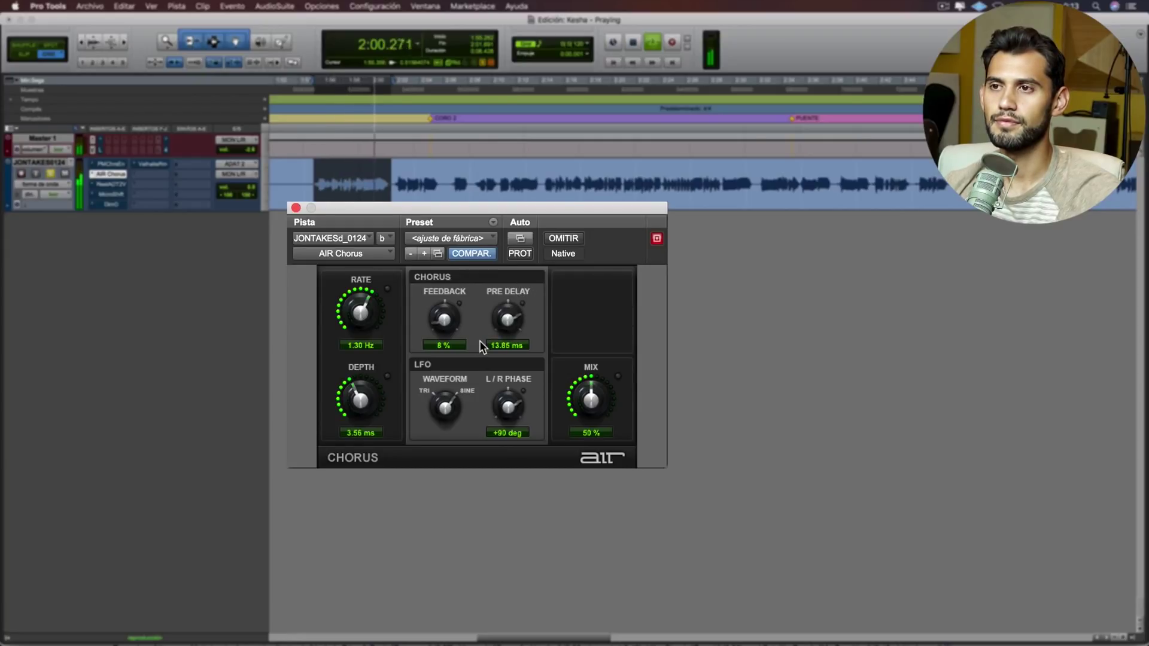
{"action": "key", "text": "space"}
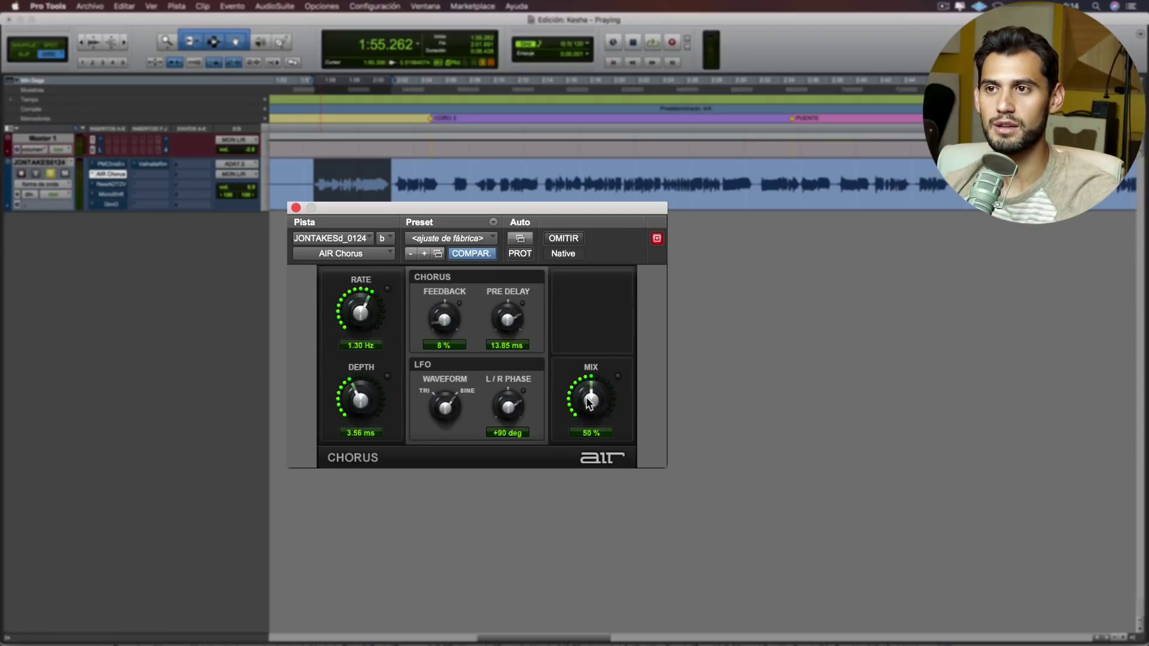
Step: Audition the chorus Mix at 100 %, and bring it back to 59 % during playback
{"action": "mouse_move", "coordinate": [597, 400]}
{"action": "left_mouse_down"}
{"action": "mouse_move", "coordinate": [597, 383]}
{"action": "mouse_move", "coordinate": [594, 408]}
{"action": "left_mouse_up"}
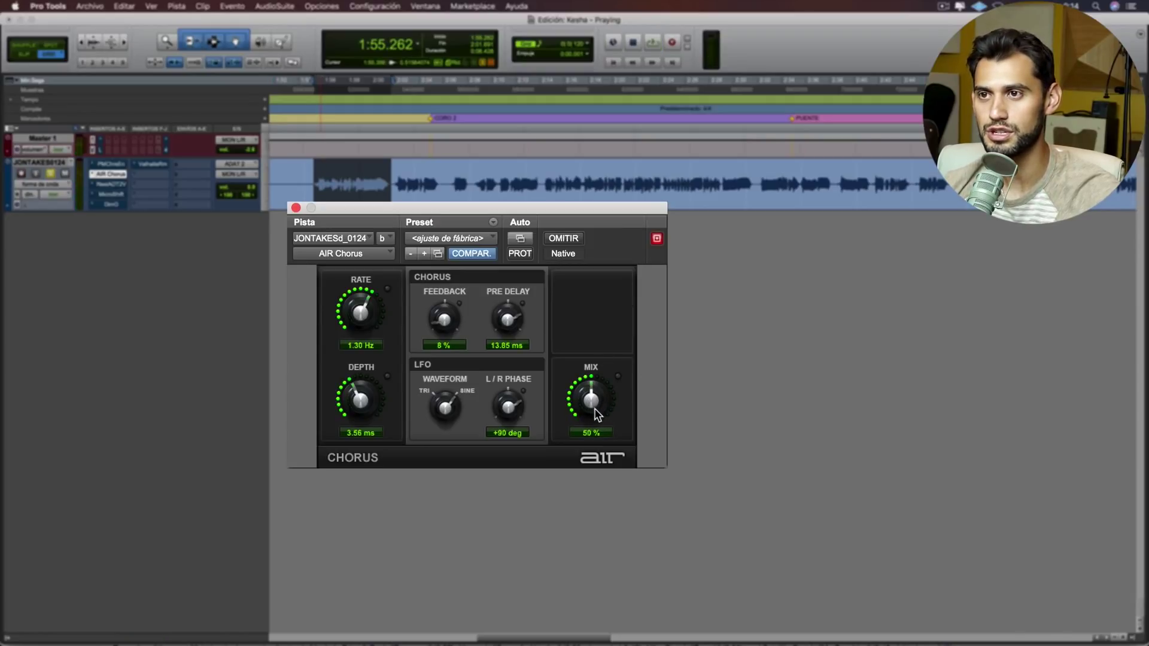
{"action": "key", "text": "space"}
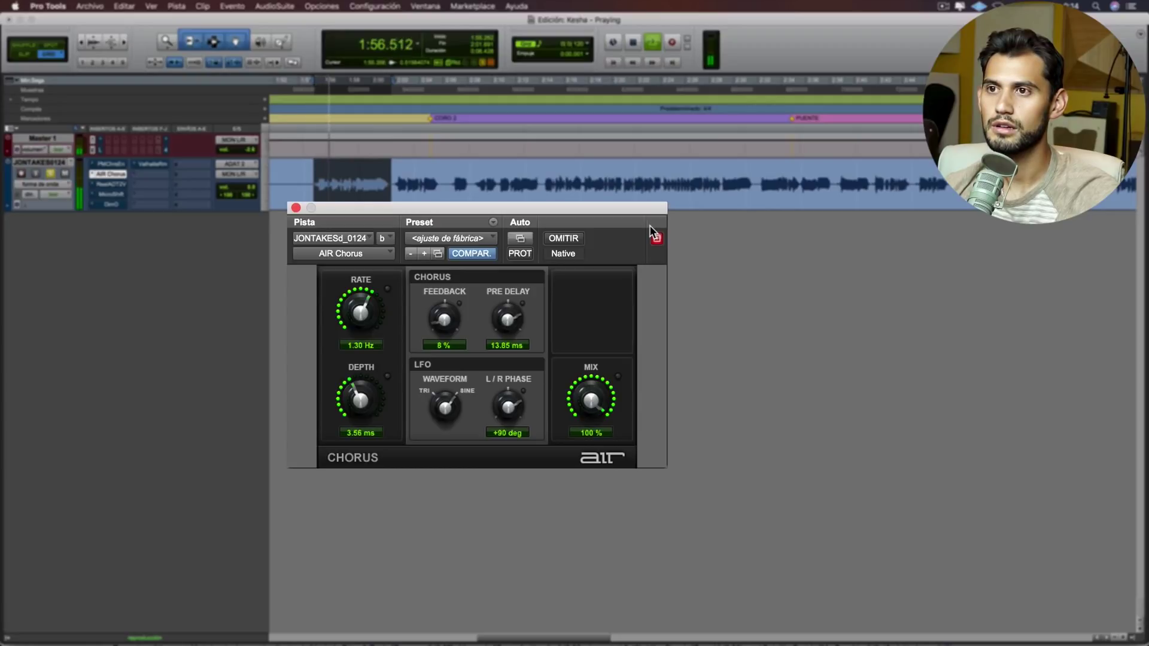
{"action": "left_click_drag", "start_coordinate": [593, 398], "coordinate": [587, 442]}
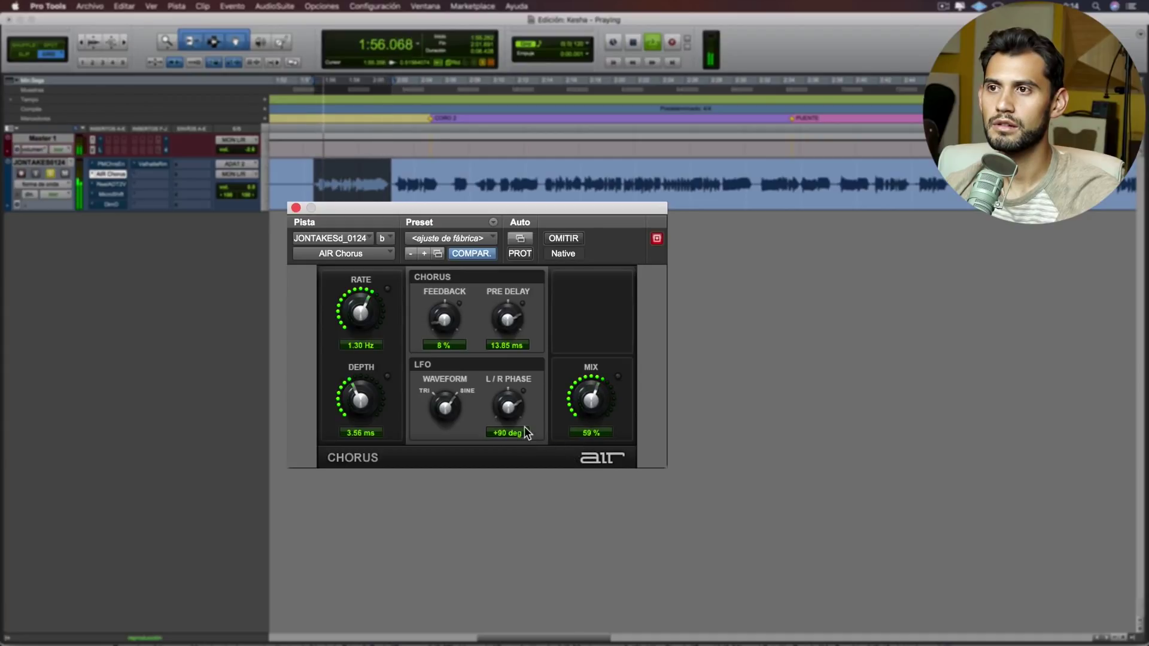
{"action": "key", "text": "space"}
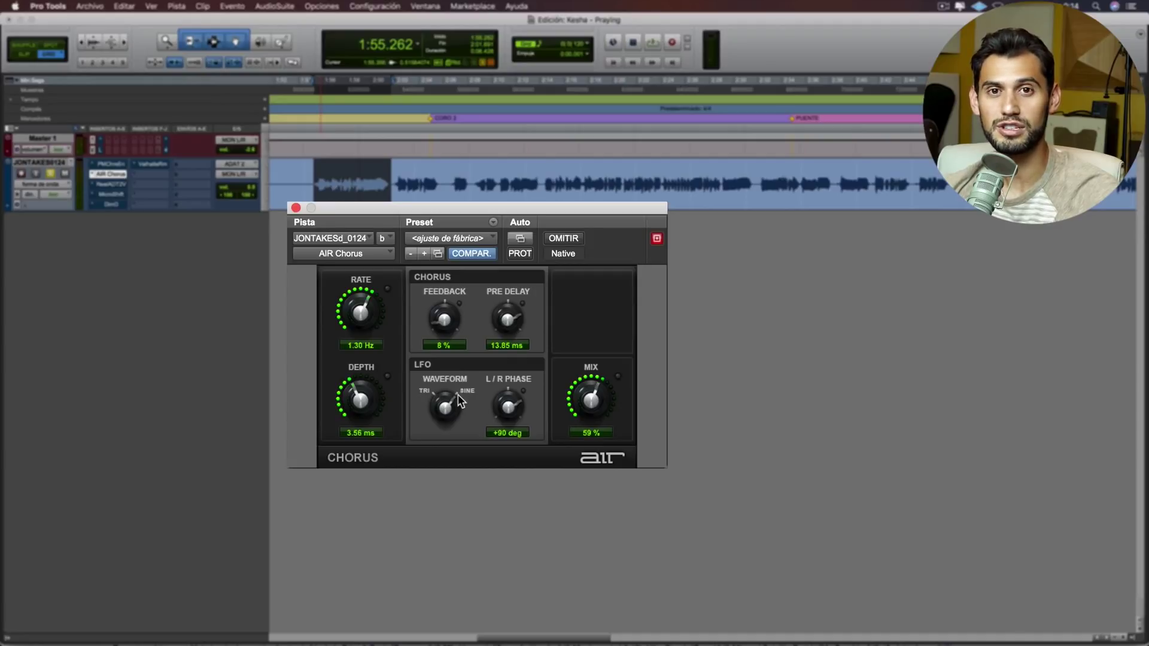
Step: Switch the LFO Waveform to TRI while playing the selected passage
{"action": "key", "text": "space"}
{"action": "left_click", "coordinate": [458, 396]}
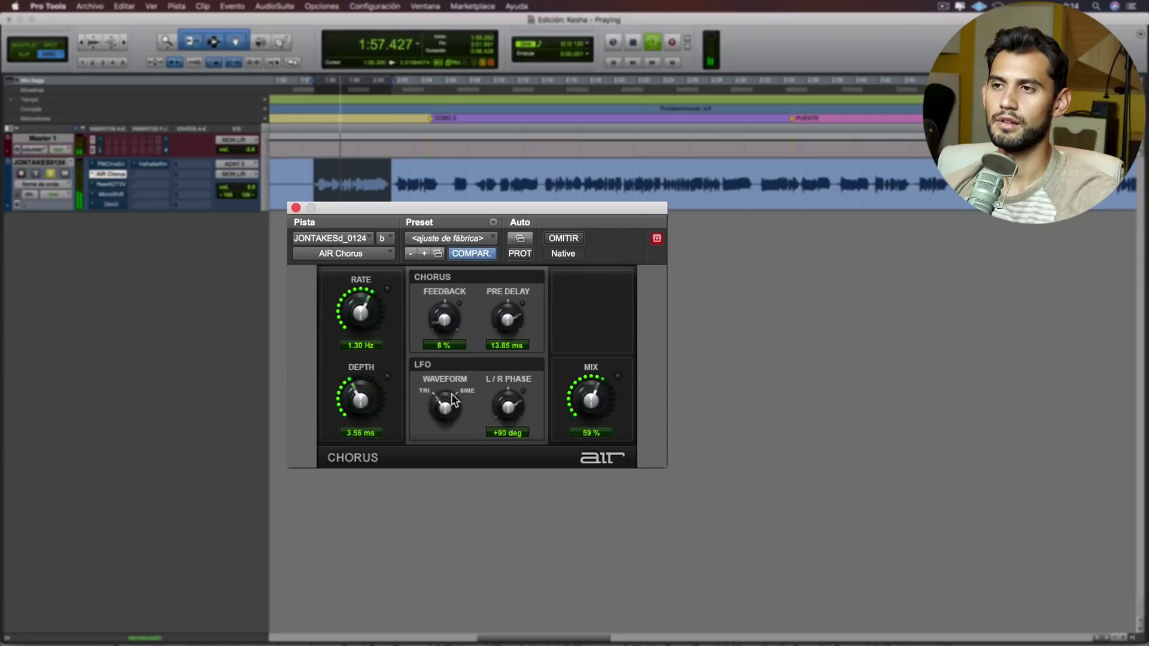
{"action": "key", "text": "space"}
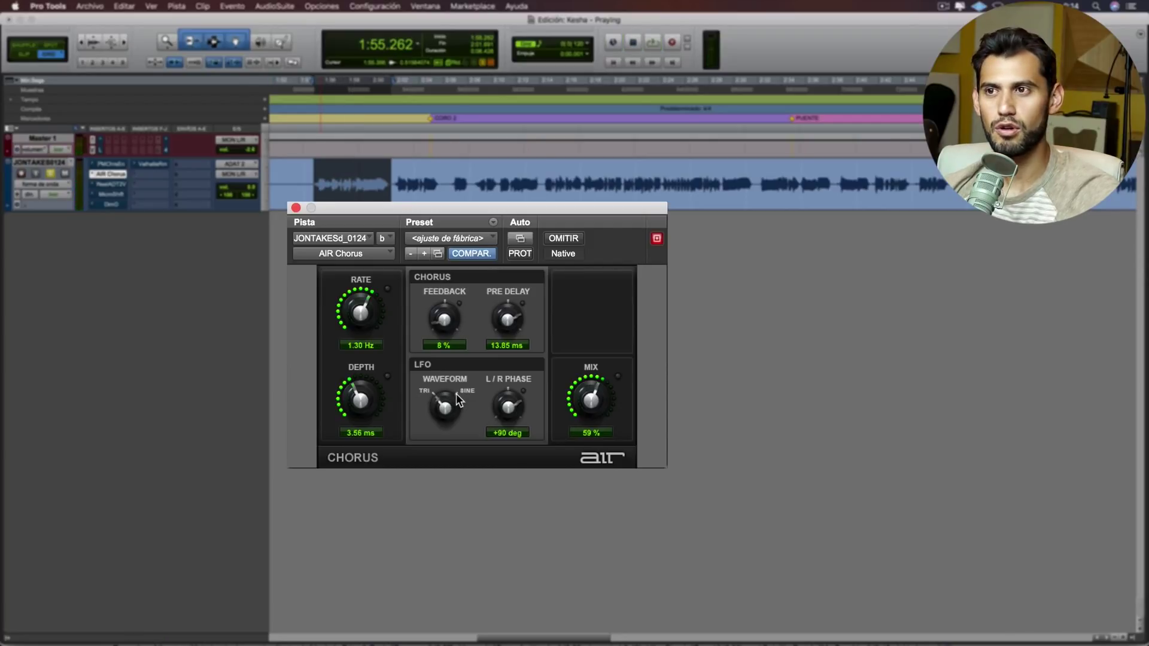
Step: Audition the LFO L/R Phase at +23 deg, reset it to its default value, and stop playback
{"action": "key", "text": "space"}
{"action": "mouse_move", "coordinate": [510, 407]}
{"action": "left_mouse_down"}
{"action": "mouse_move", "coordinate": [510, 395]}
{"action": "mouse_move", "coordinate": [520, 421]}
{"action": "left_mouse_up"}
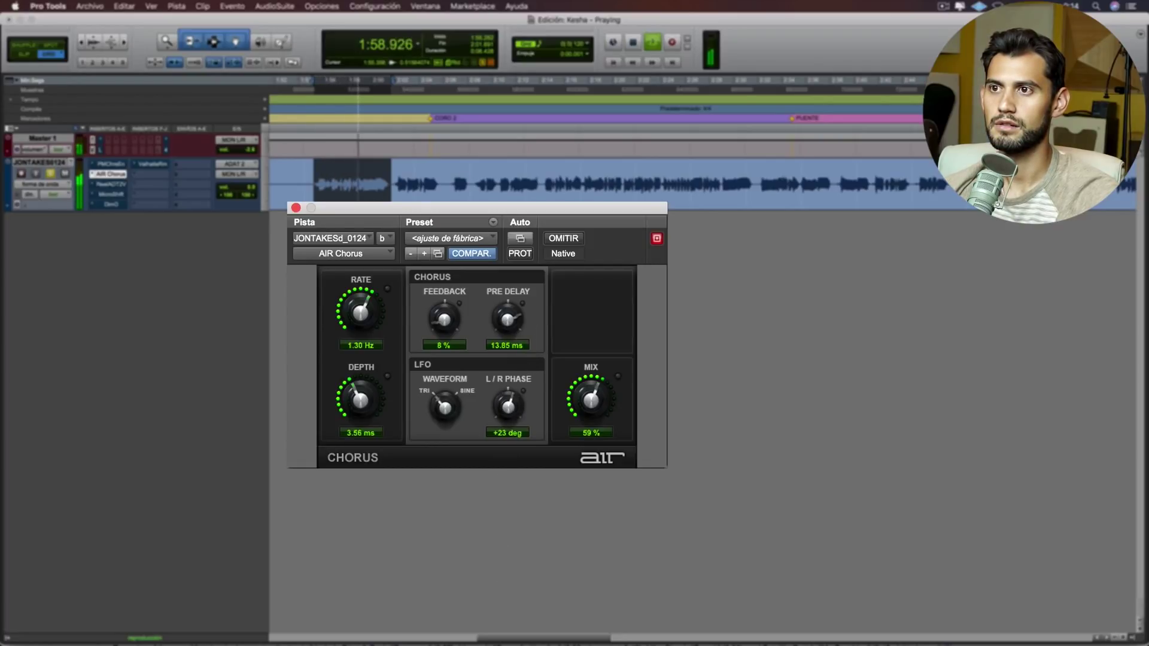
{"action": "left_click", "coordinate": [518, 414], "text": "alt"}
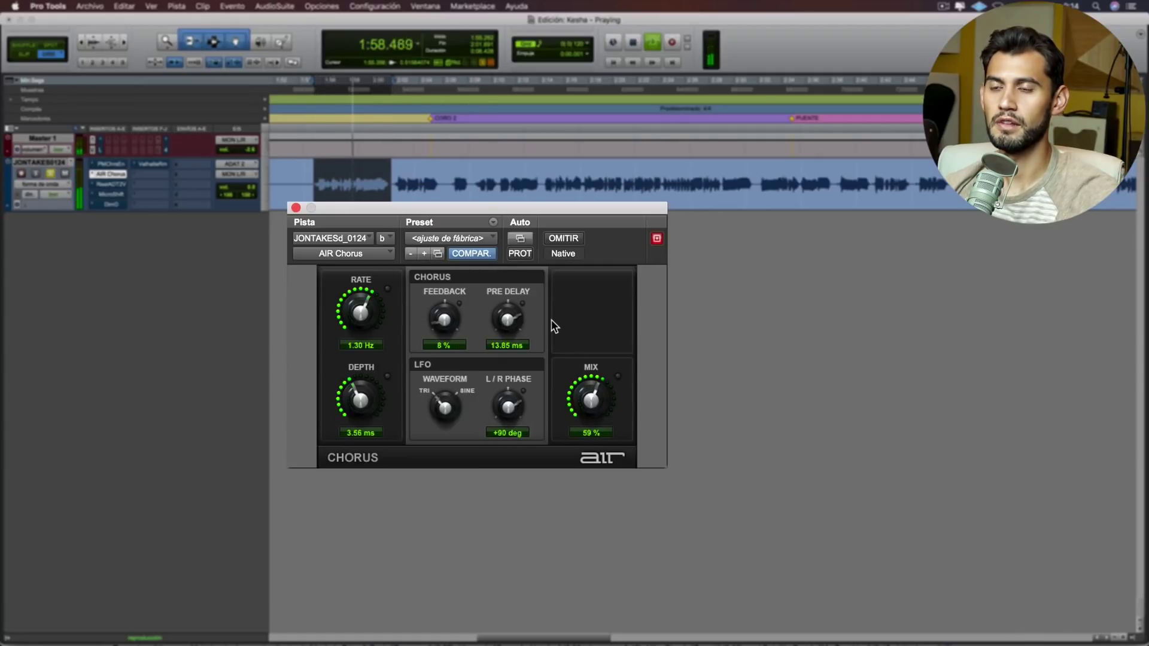
{"action": "key", "text": "space"}
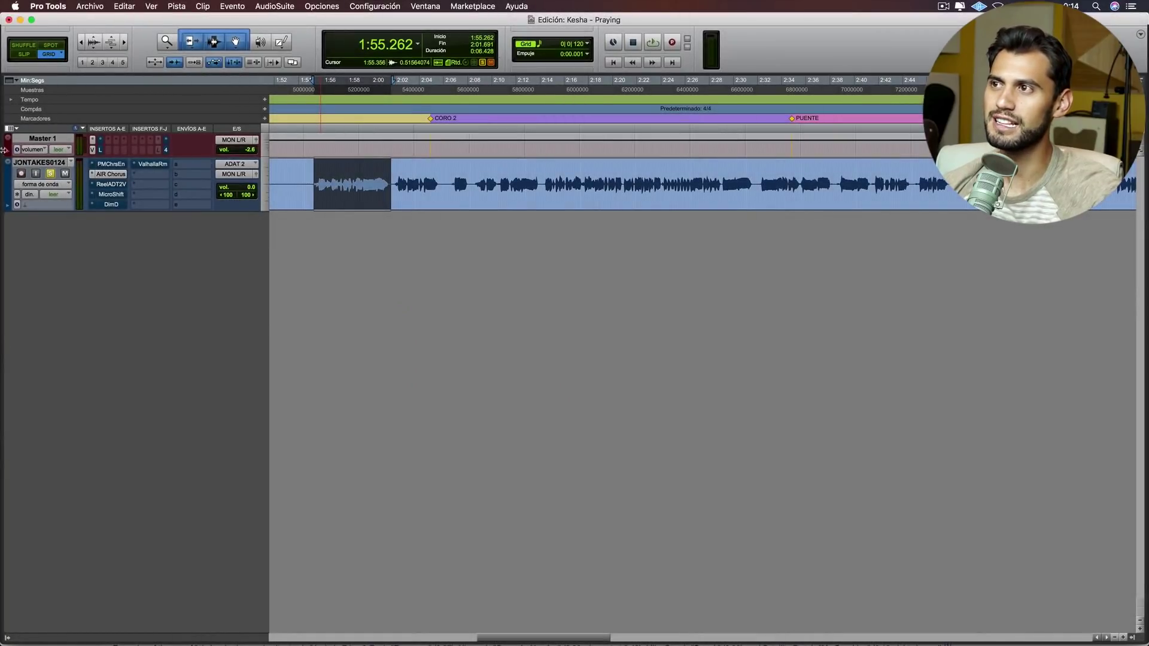
Step: Open the PM-Chorus Ensemble insert on the vocal track
{"action": "left_click", "coordinate": [111, 164]}
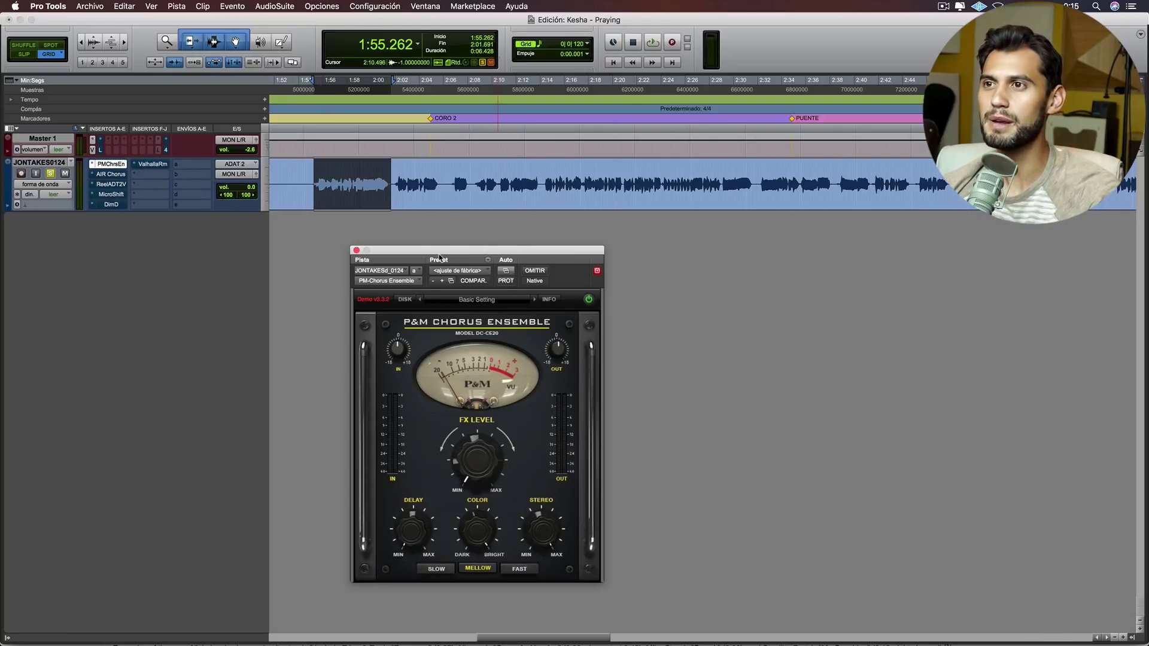
Step: Raise the P&M Chorus Ensemble FX Level to 9.85 during playback, reduce it slightly, and stop playback
{"action": "left_click_drag", "start_coordinate": [445, 252], "coordinate": [447, 249]}
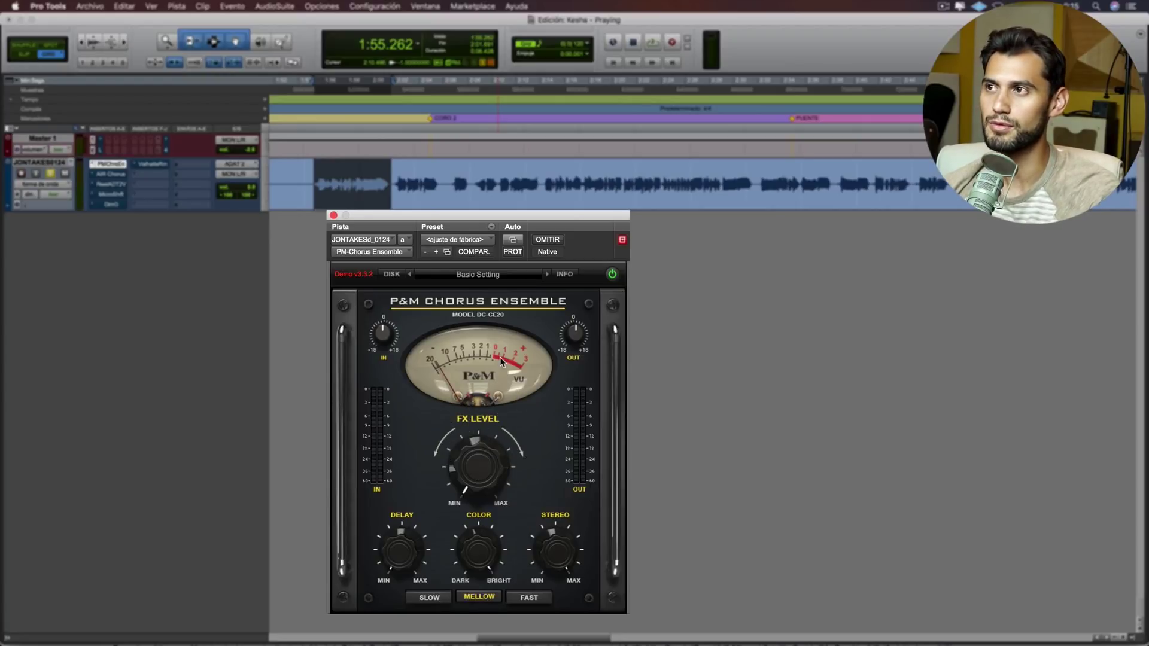
{"action": "key", "text": "space"}
{"action": "left_click_drag", "start_coordinate": [479, 449], "coordinate": [495, 361]}
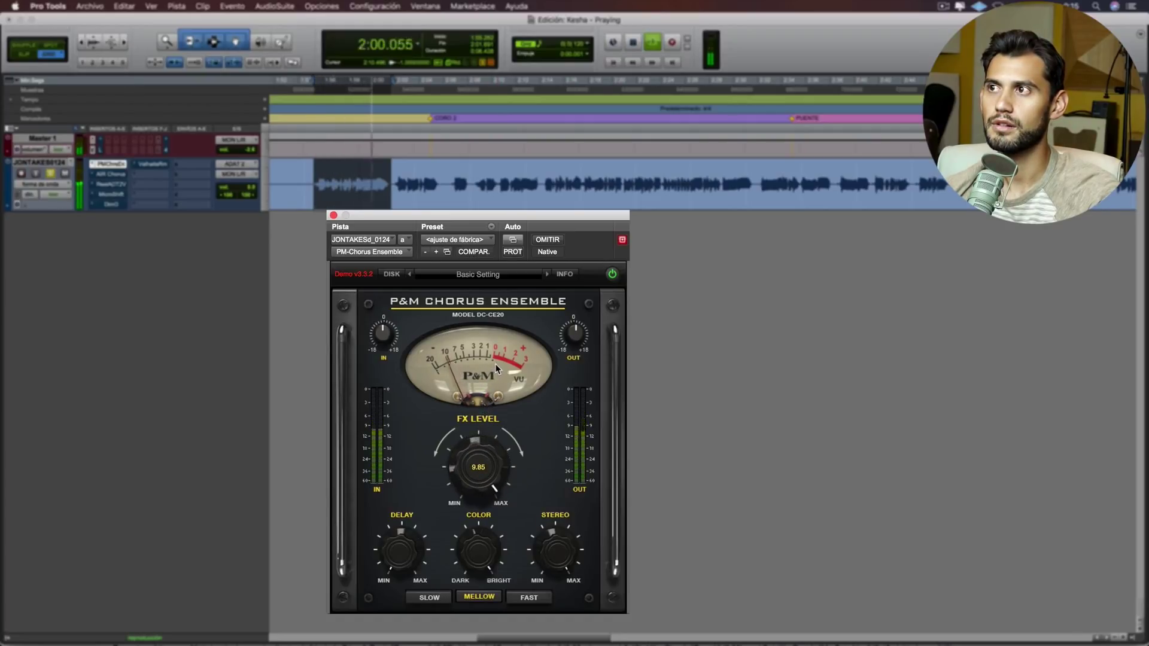
{"action": "left_click", "coordinate": [488, 461]}
{"action": "key", "text": "space"}
Step: Raise the Delay to its maximum and audition it over the selected vocal passage
{"action": "mouse_move", "coordinate": [404, 537]}
{"action": "left_click_drag", "start_coordinate": [403, 537], "coordinate": [411, 474]}
{"action": "key", "text": "space"}
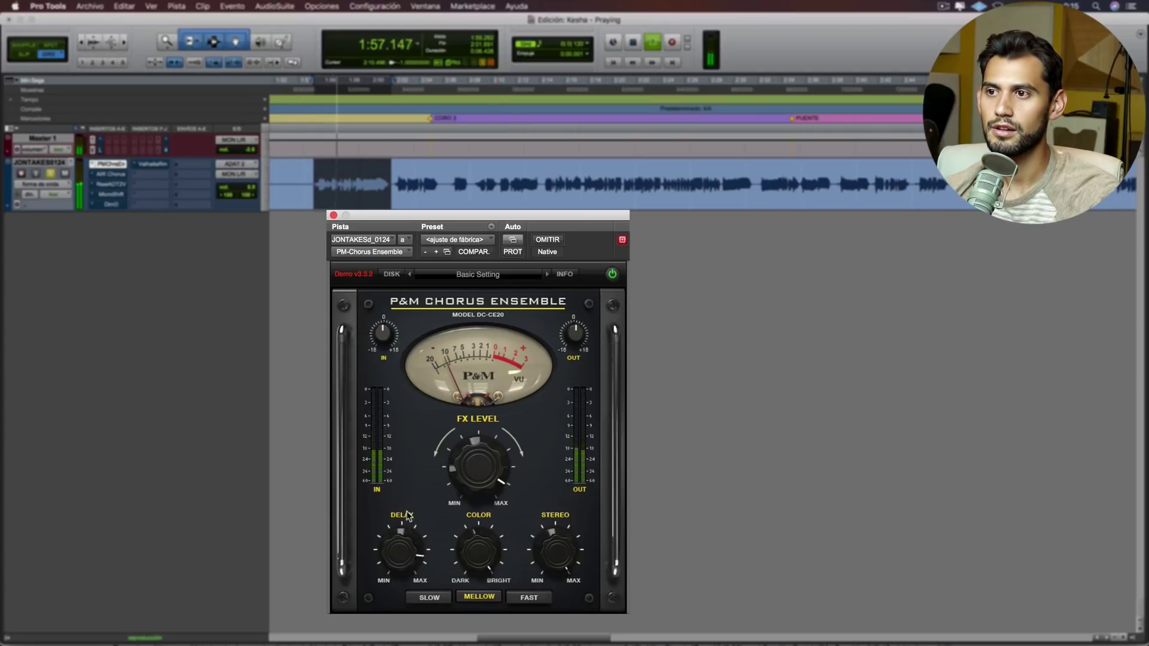
{"action": "mouse_move", "coordinate": [408, 534]}
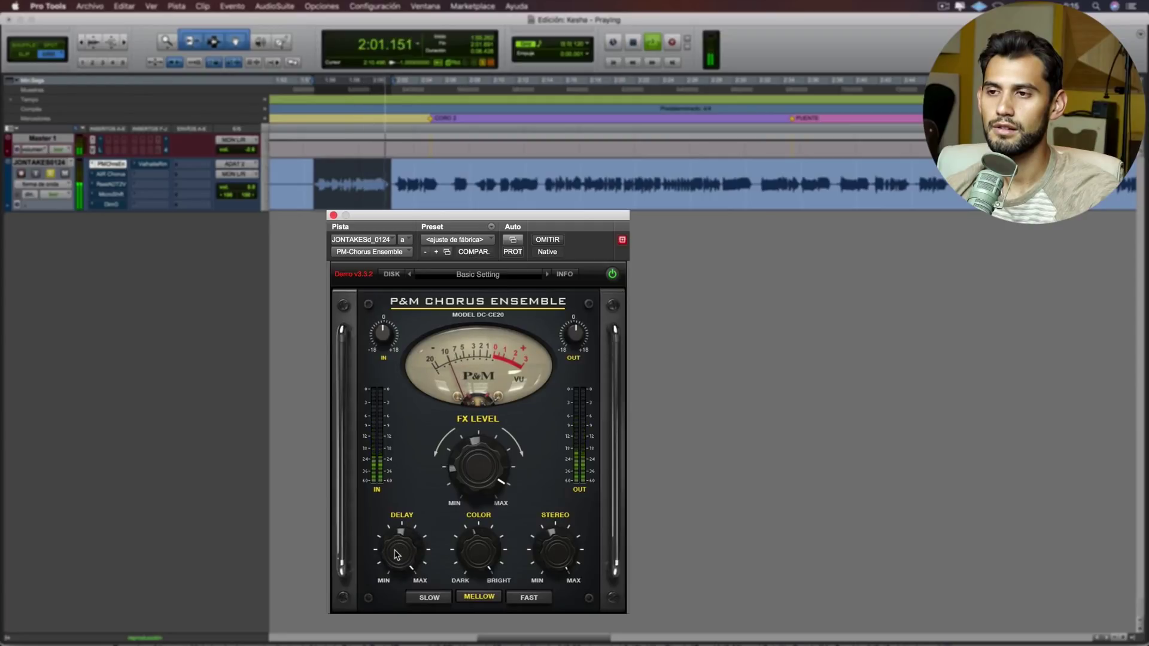
{"action": "key", "text": "space"}
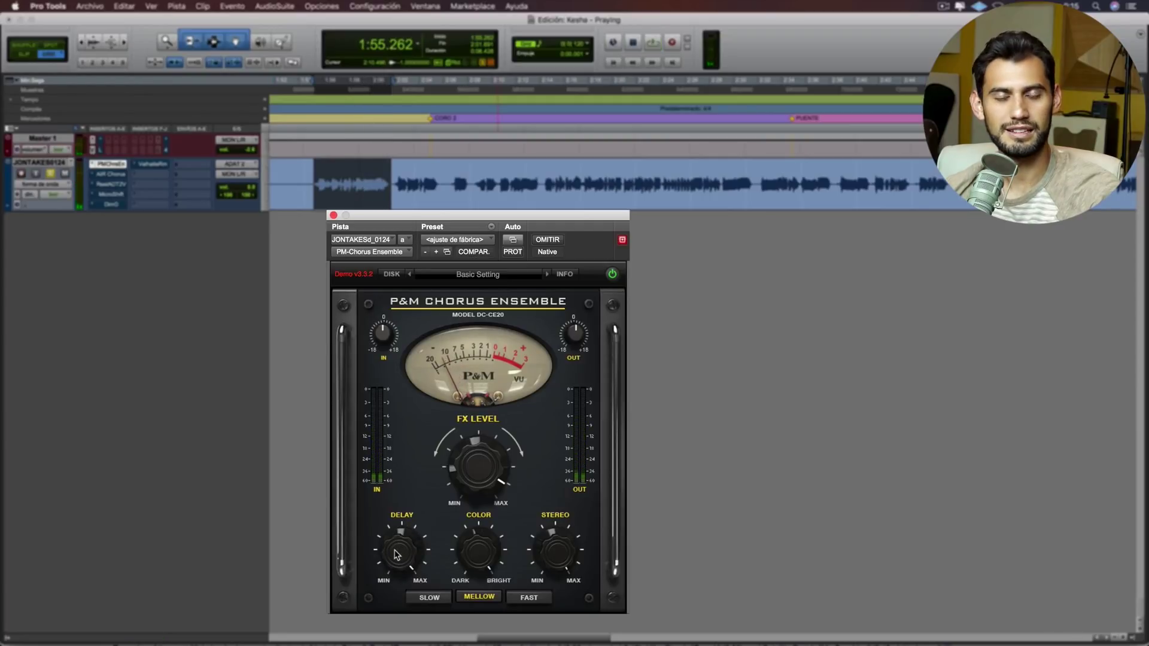
Step: Switch the chorus speed to FAST, lower the Delay to 3.60 during playback, and stop playback
{"action": "left_click", "coordinate": [527, 598]}
{"action": "key", "text": "space"}
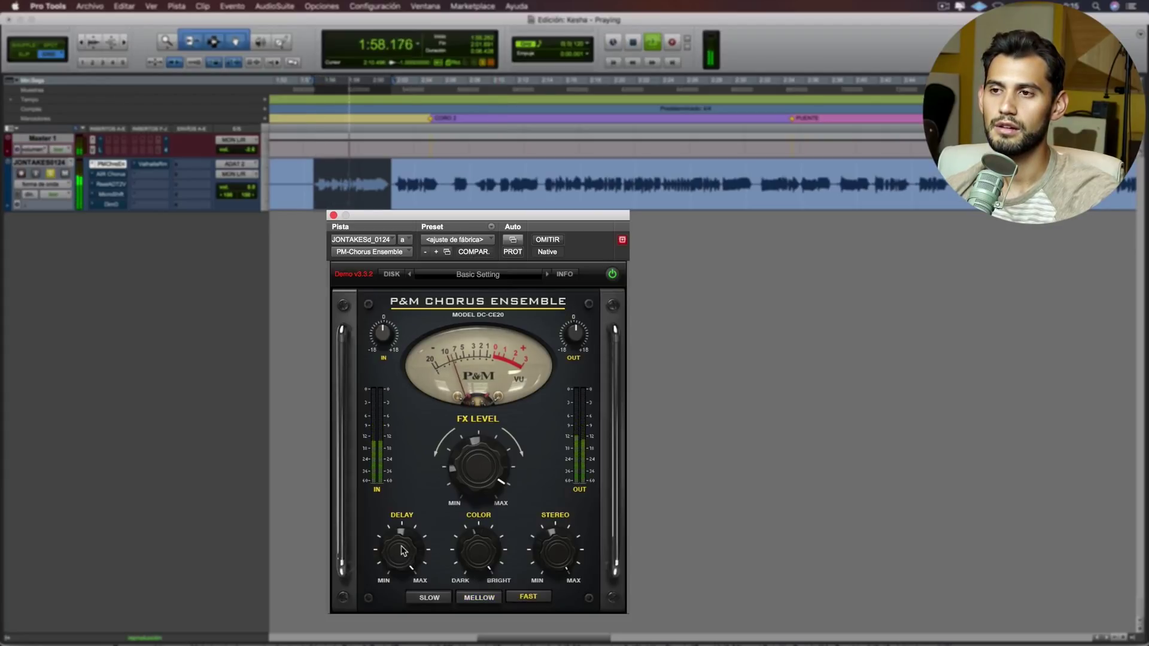
{"action": "mouse_move", "coordinate": [402, 553]}
{"action": "left_mouse_down"}
{"action": "mouse_move", "coordinate": [401, 605]}
{"action": "mouse_move", "coordinate": [401, 557]}
{"action": "left_mouse_up"}
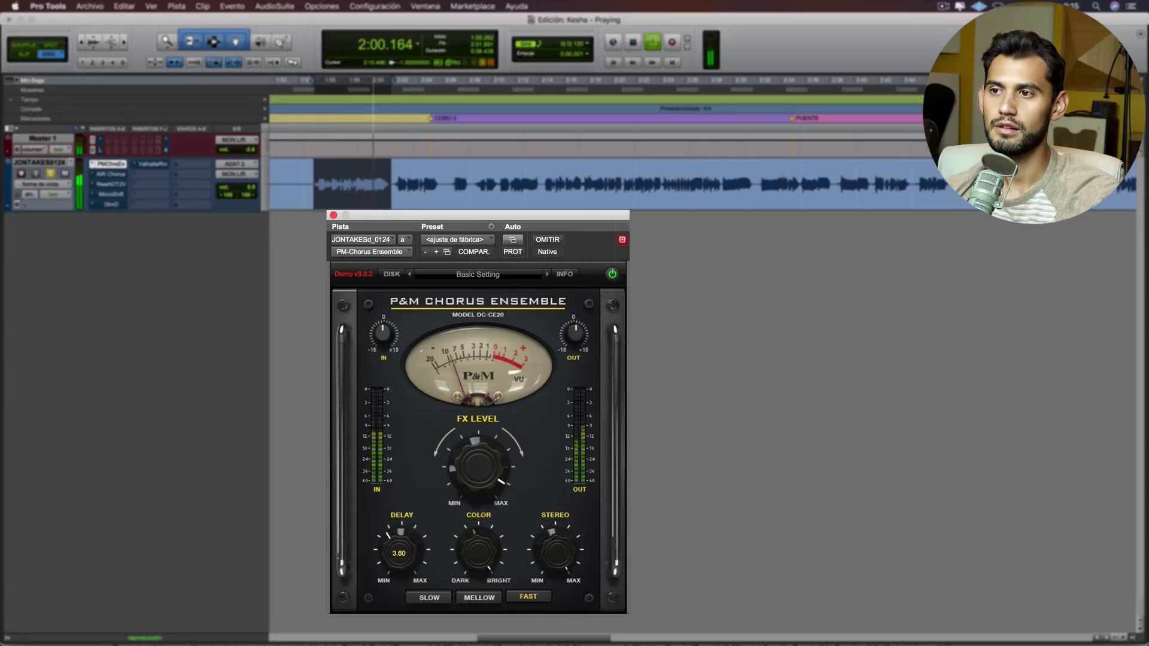
{"action": "key", "text": "space"}
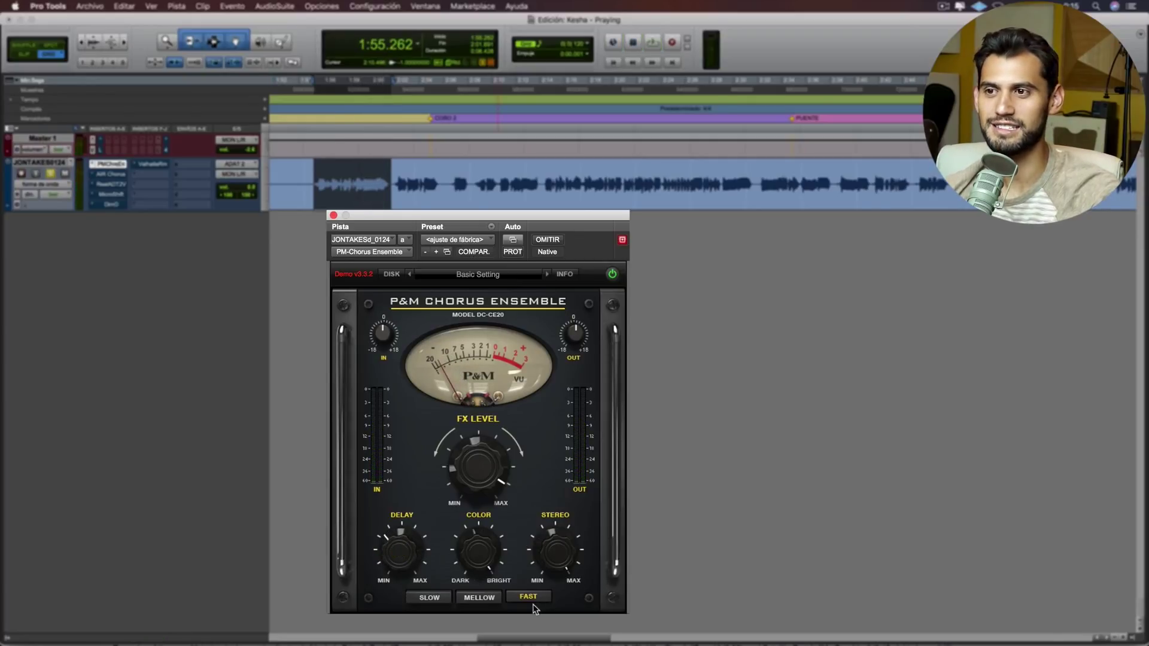
Step: Set the chorus speed to MELLOW and the Delay to 3.20 while auditioning the selected passage
{"action": "left_click", "coordinate": [481, 597]}
{"action": "key", "text": "space"}
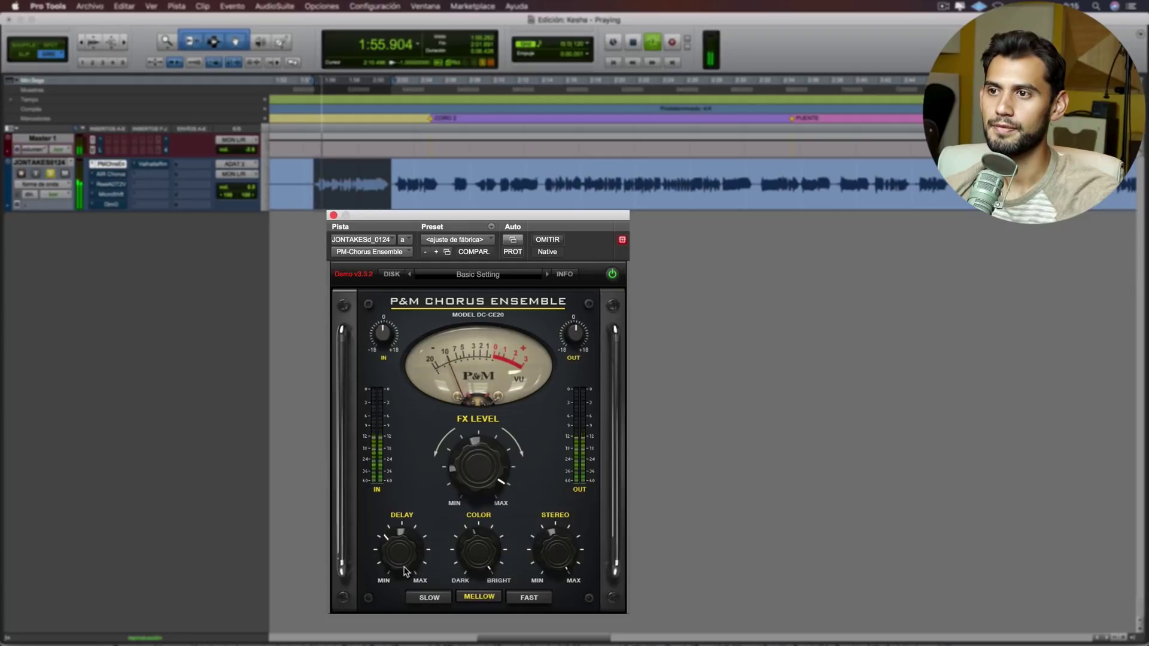
{"action": "left_click_drag", "start_coordinate": [403, 564], "coordinate": [403, 571]}
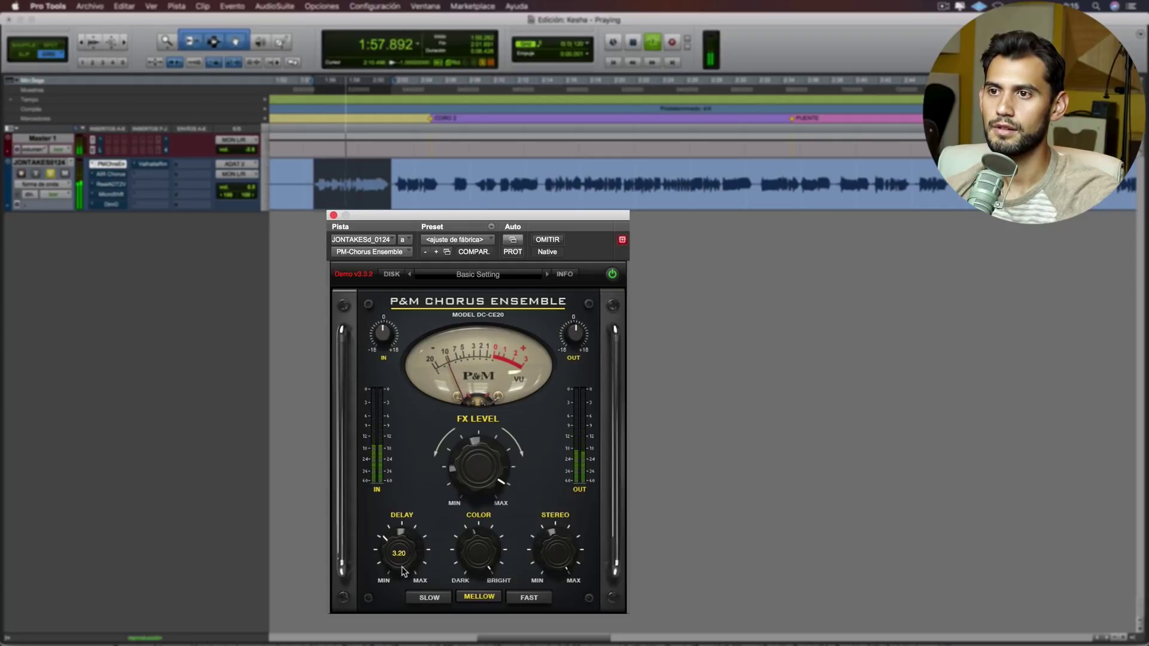
{"action": "mouse_move", "coordinate": [557, 553]}
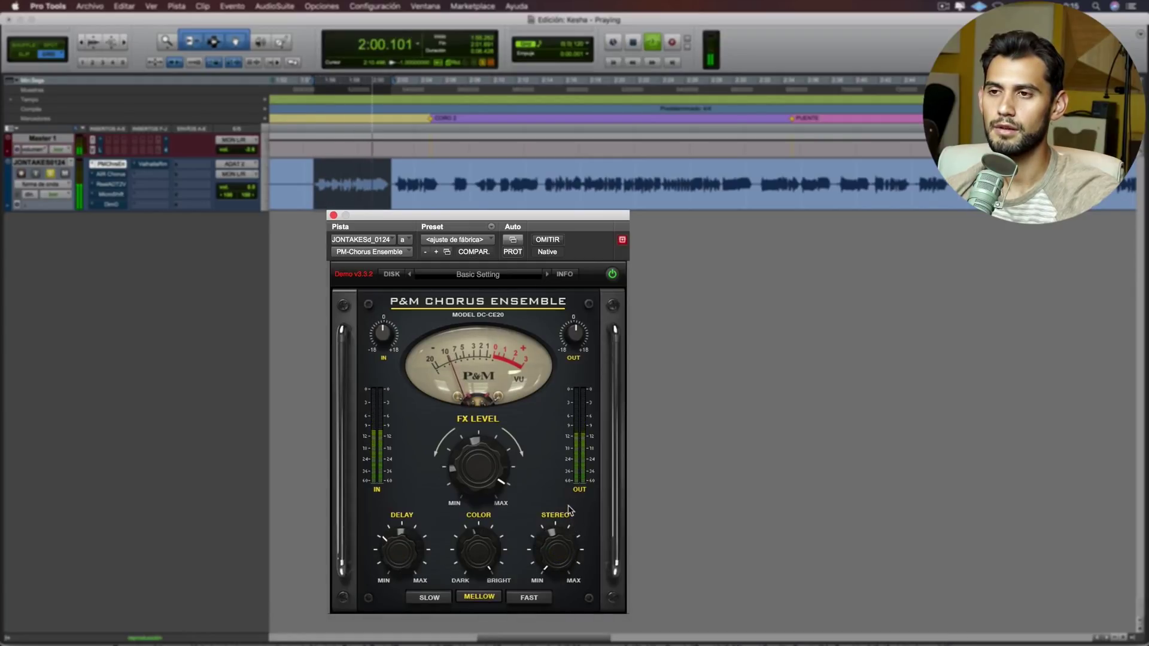
{"action": "key", "text": "space"}
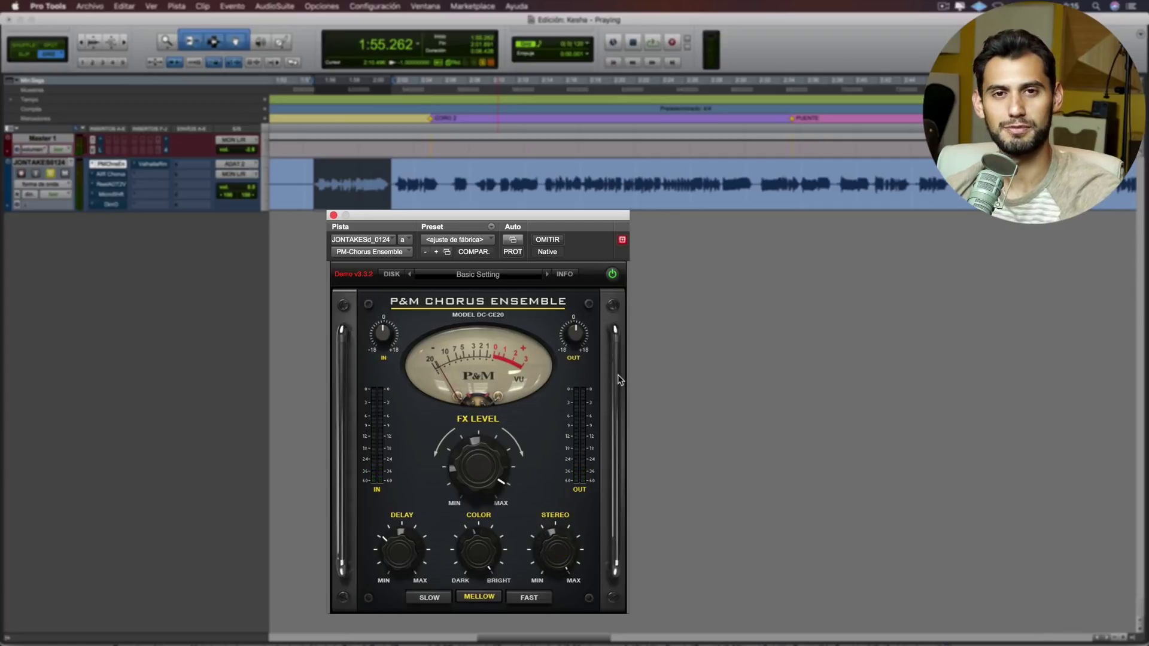
Step: Lower the FX Level to 6.85 while playing the selected vocal passage, and stop playback
{"action": "key", "text": "space"}
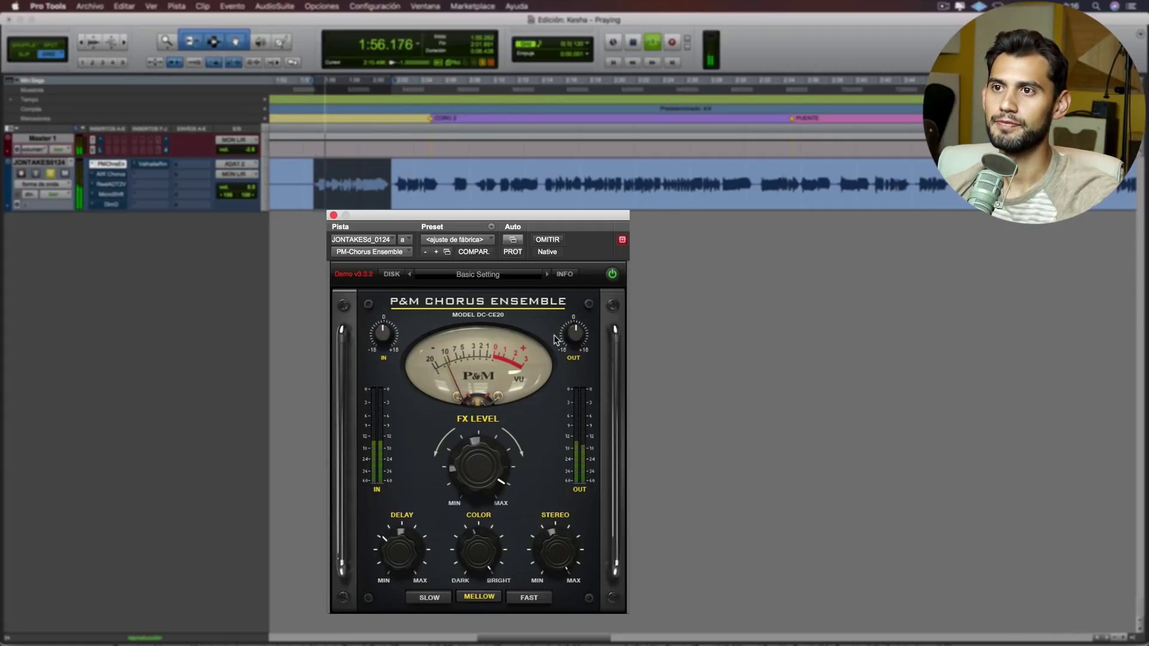
{"action": "left_click_drag", "start_coordinate": [477, 469], "coordinate": [480, 518]}
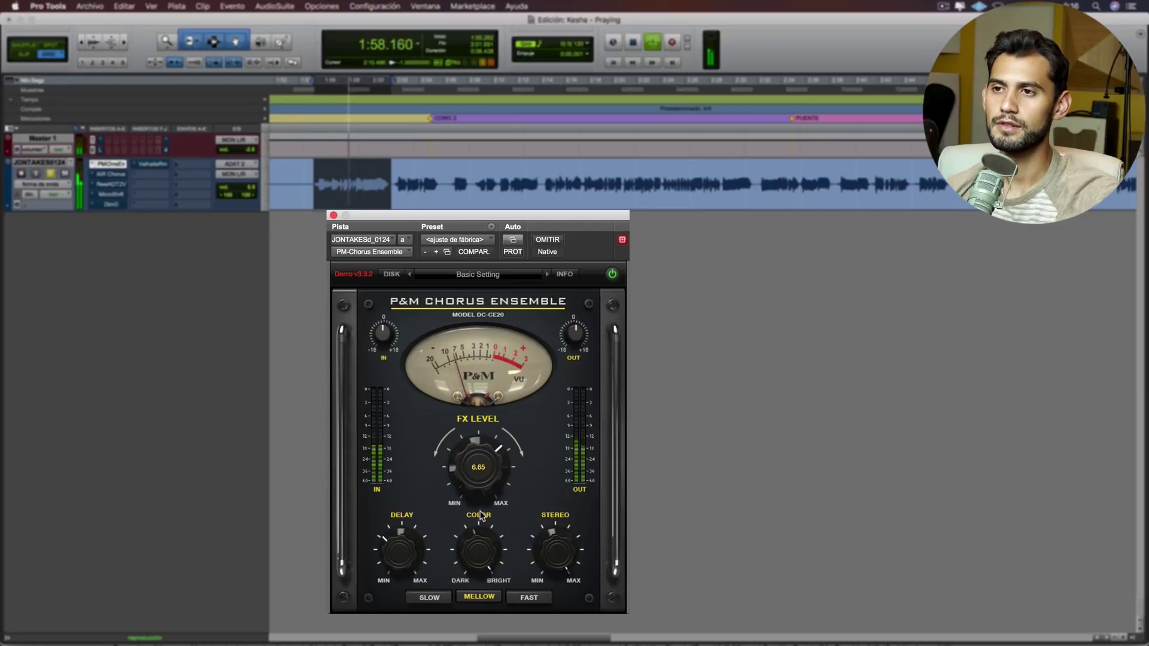
{"action": "key", "text": "space"}
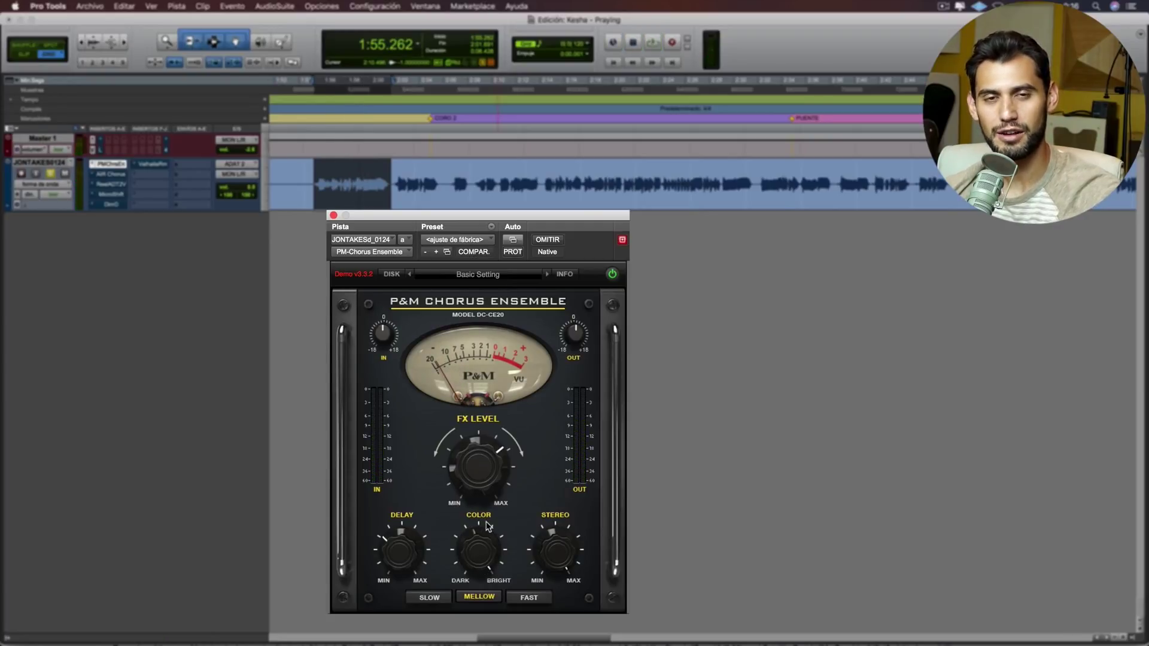
Step: Reduce the Color slightly from its bright extreme during playback, and stop playback
{"action": "key", "text": "space"}
{"action": "mouse_move", "coordinate": [484, 544]}
{"action": "left_mouse_down"}
{"action": "mouse_move", "coordinate": [480, 610]}
{"action": "mouse_move", "coordinate": [479, 553]}
{"action": "left_mouse_up"}
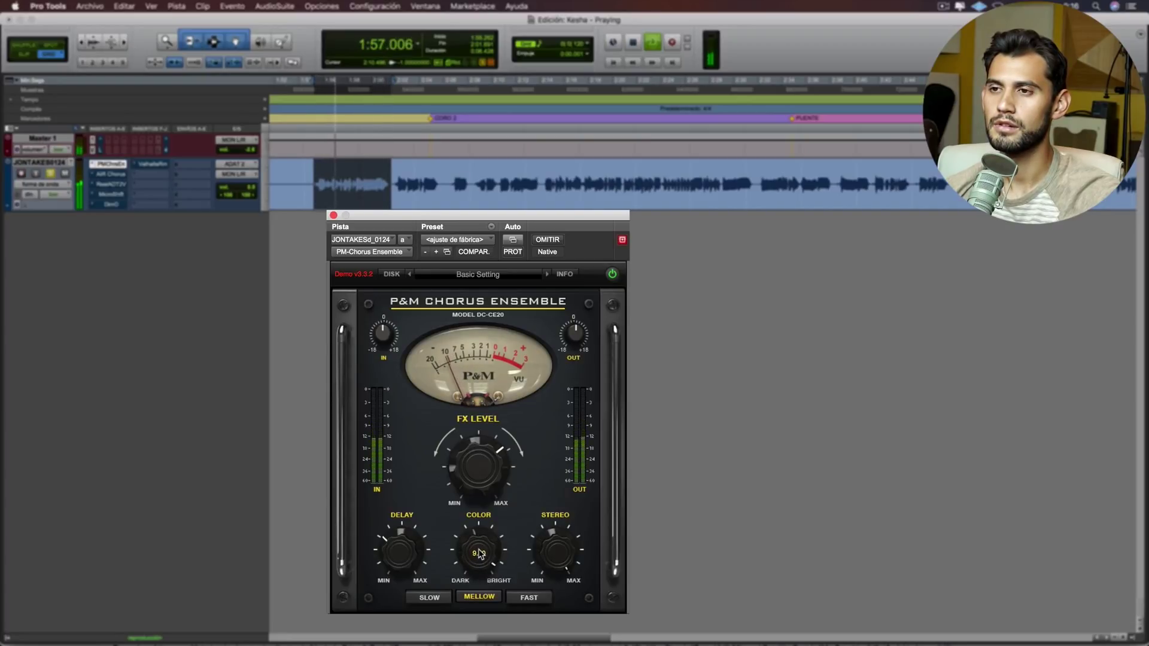
{"action": "key", "text": "space"}
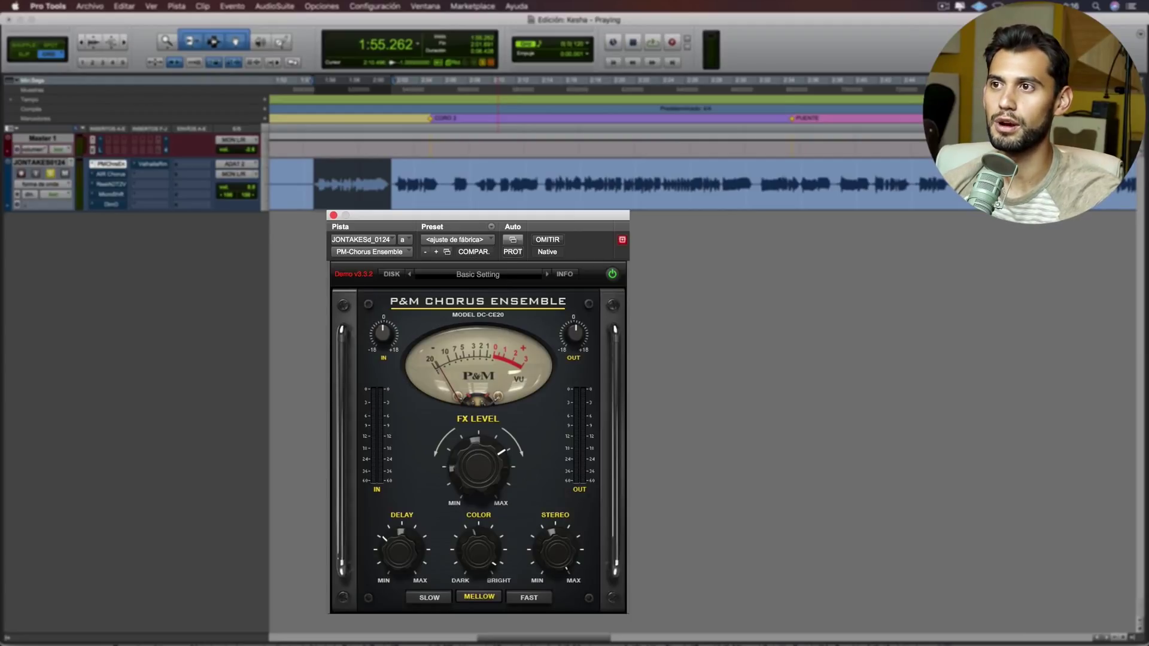
Step: Play the selected passage, close the PM-Chorus Ensemble window, and stop playback
{"action": "key", "text": "space"}
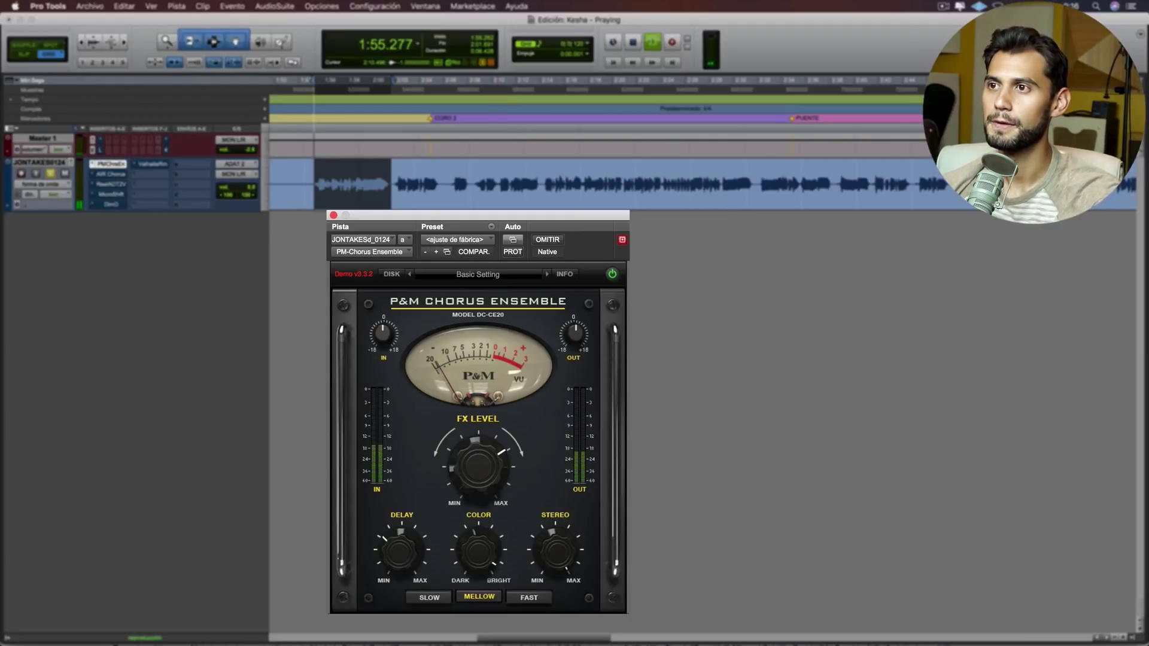
{"action": "left_click", "coordinate": [334, 215]}
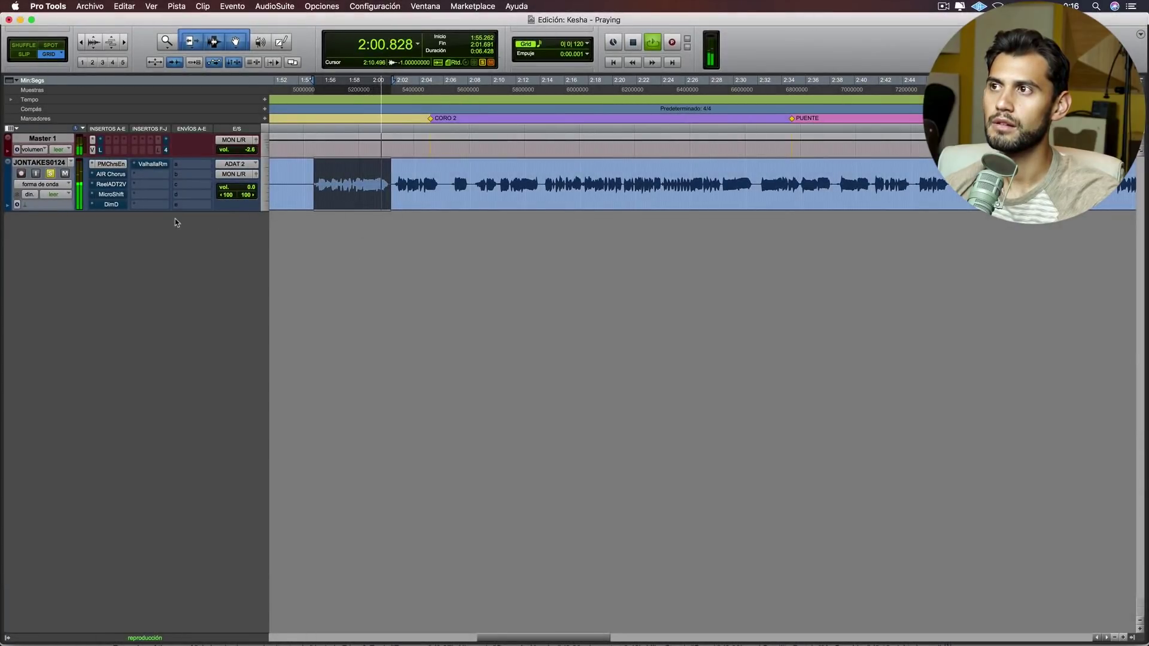
{"action": "key", "text": "space"}
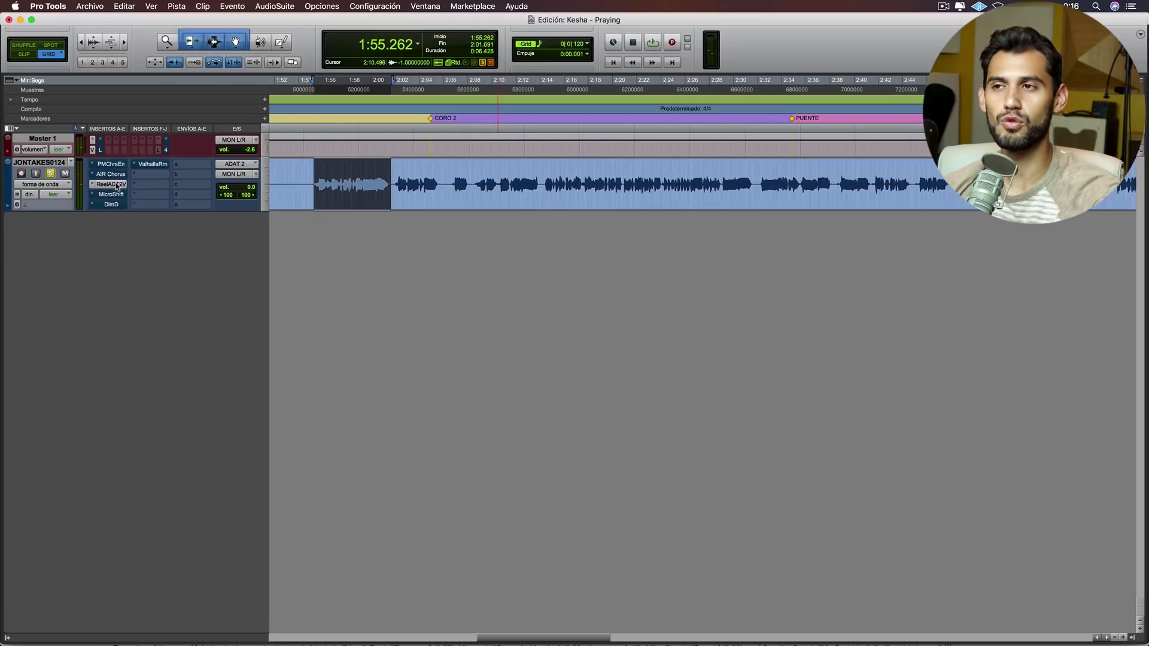
Step: Open the Reel ADT2V insert on the vocal track and audition its factory preset over the selected passage
{"action": "left_click", "coordinate": [116, 184]}
{"action": "left_click_drag", "start_coordinate": [443, 253], "coordinate": [437, 183]}
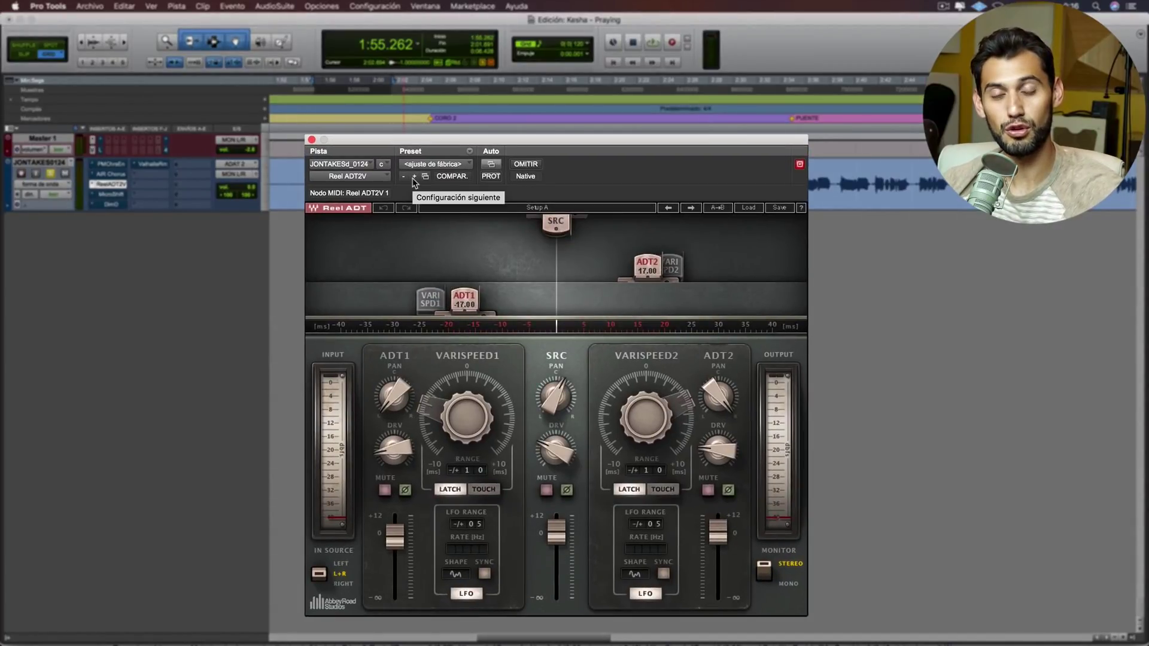
{"action": "key", "text": "space"}
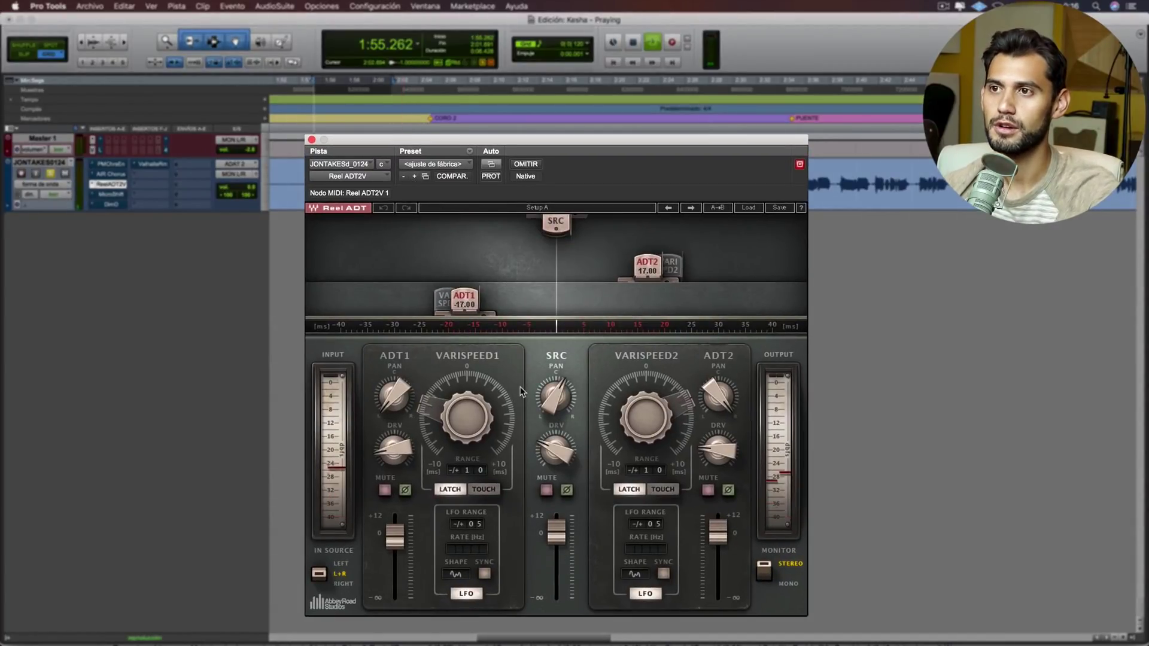
{"action": "mouse_move", "coordinate": [565, 401]}
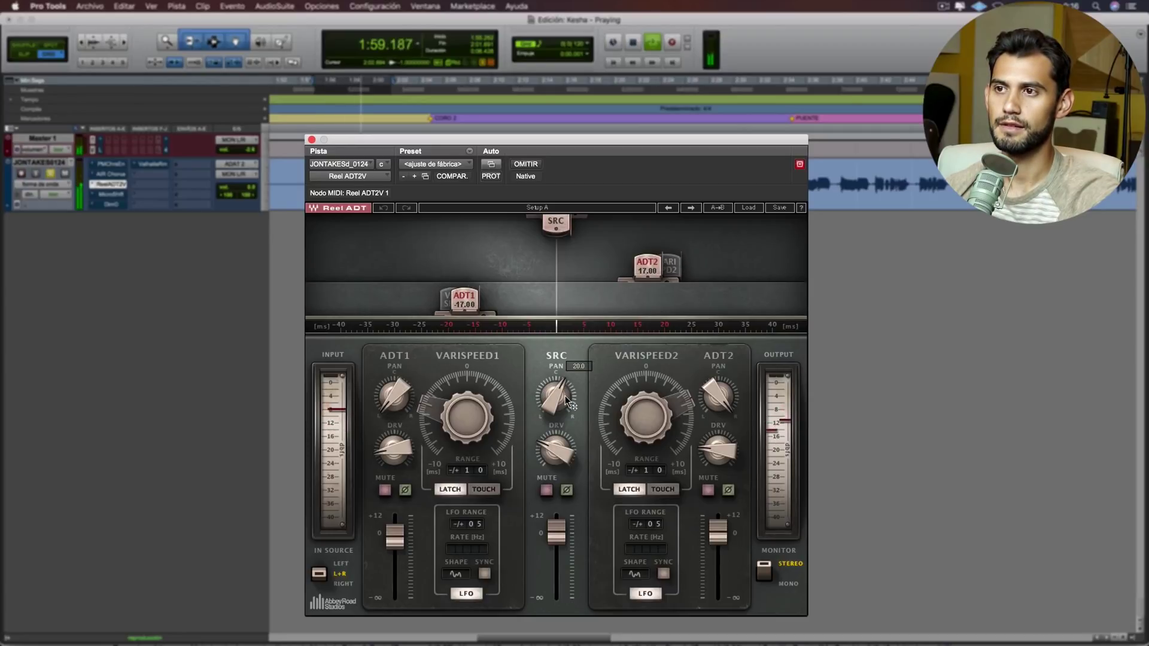
{"action": "mouse_move", "coordinate": [488, 406]}
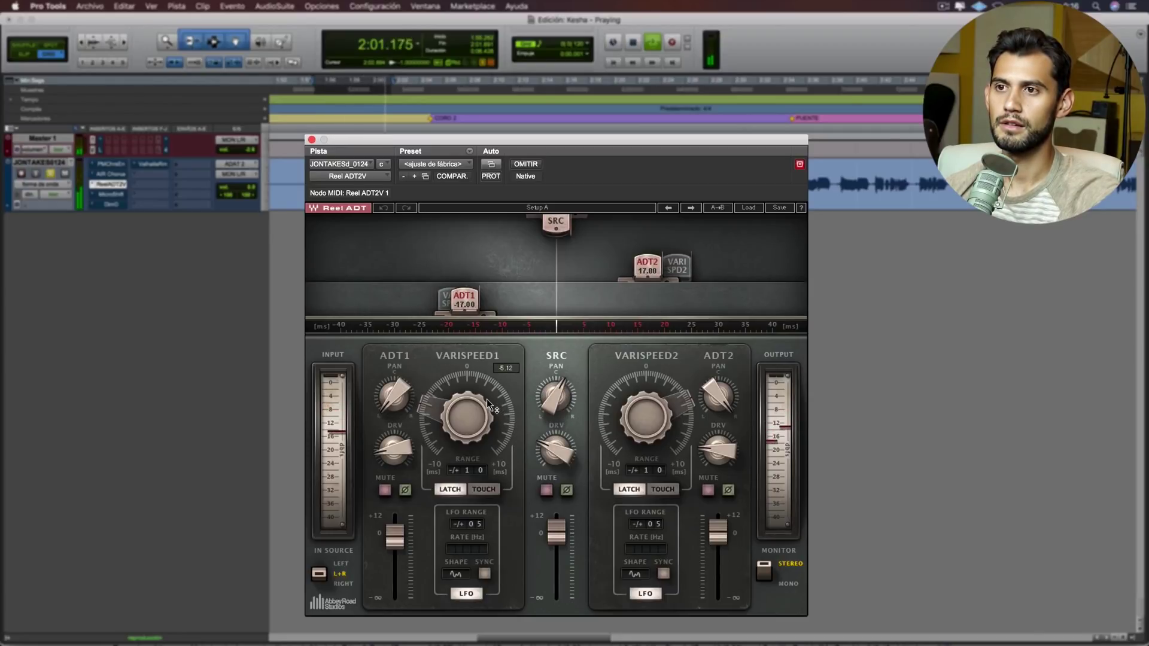
{"action": "key", "text": "space"}
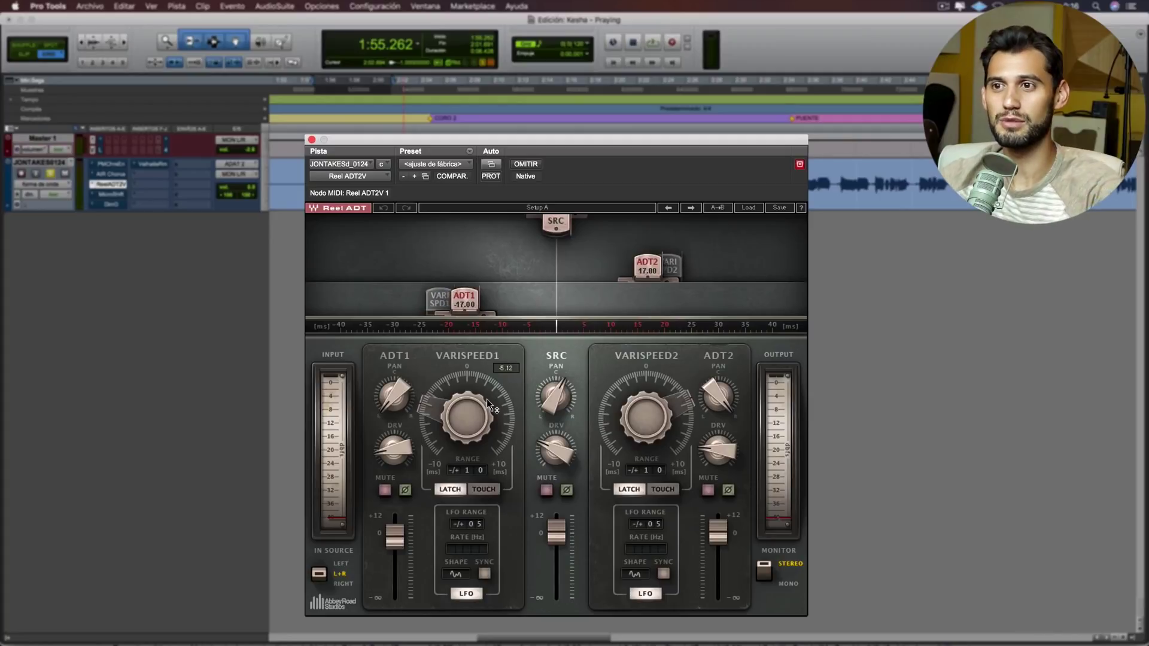
Step: Lower the ADT1 and ADT2 level faders slightly while auditioning the selected vocal passage
{"action": "key", "text": "space"}
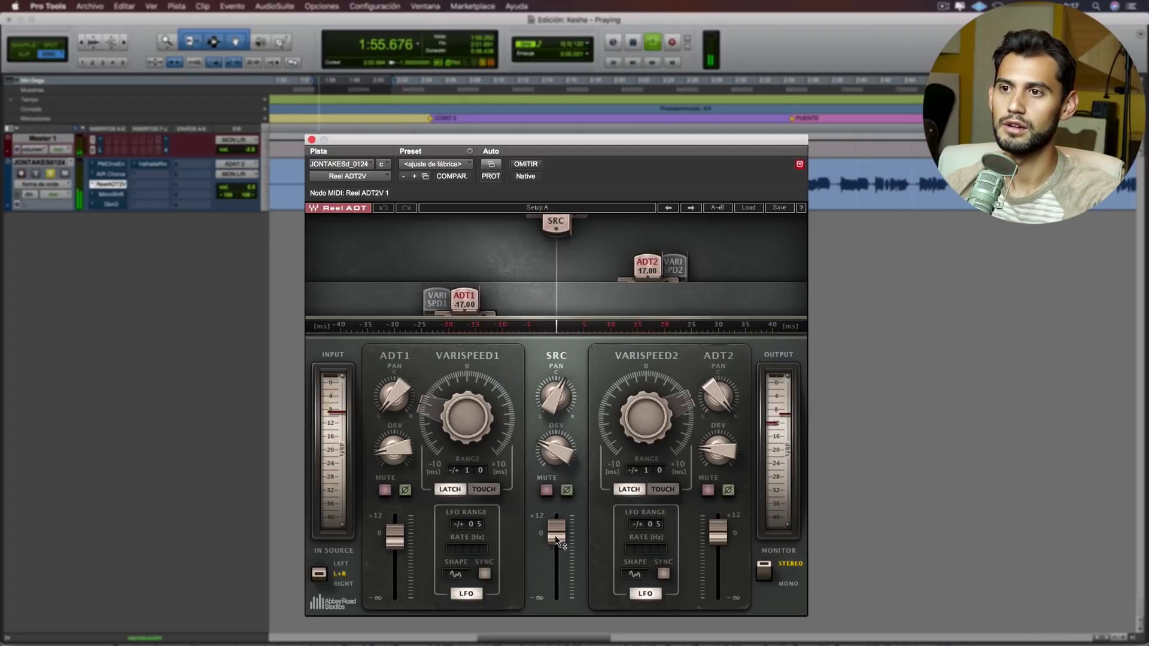
{"action": "mouse_move", "coordinate": [393, 536]}
{"action": "key", "text": "space"}
{"action": "left_click_drag", "start_coordinate": [393, 536], "coordinate": [394, 546]}
{"action": "left_click_drag", "start_coordinate": [718, 532], "coordinate": [718, 541]}
{"action": "key", "text": "space"}
{"action": "left_click", "coordinate": [394, 544]}
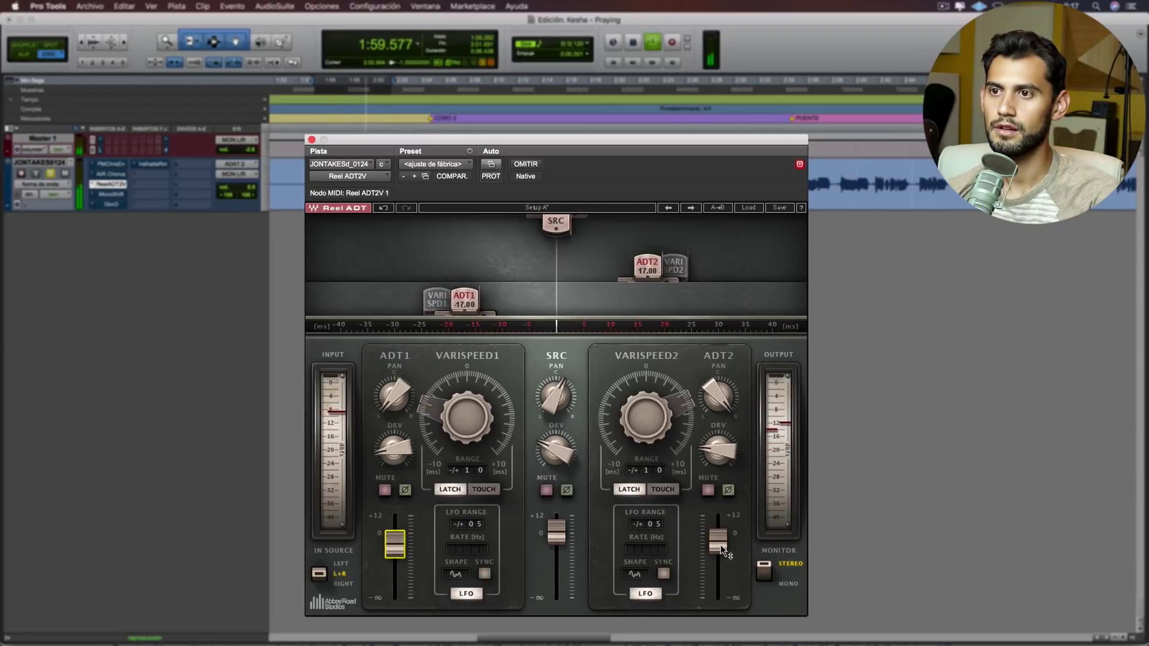
Step: Adjust the ADT2 and ADT1 DRV amounts, and audition the doubled vocal over the selected passage
{"action": "left_click", "coordinate": [718, 450]}
{"action": "left_click", "coordinate": [395, 453]}
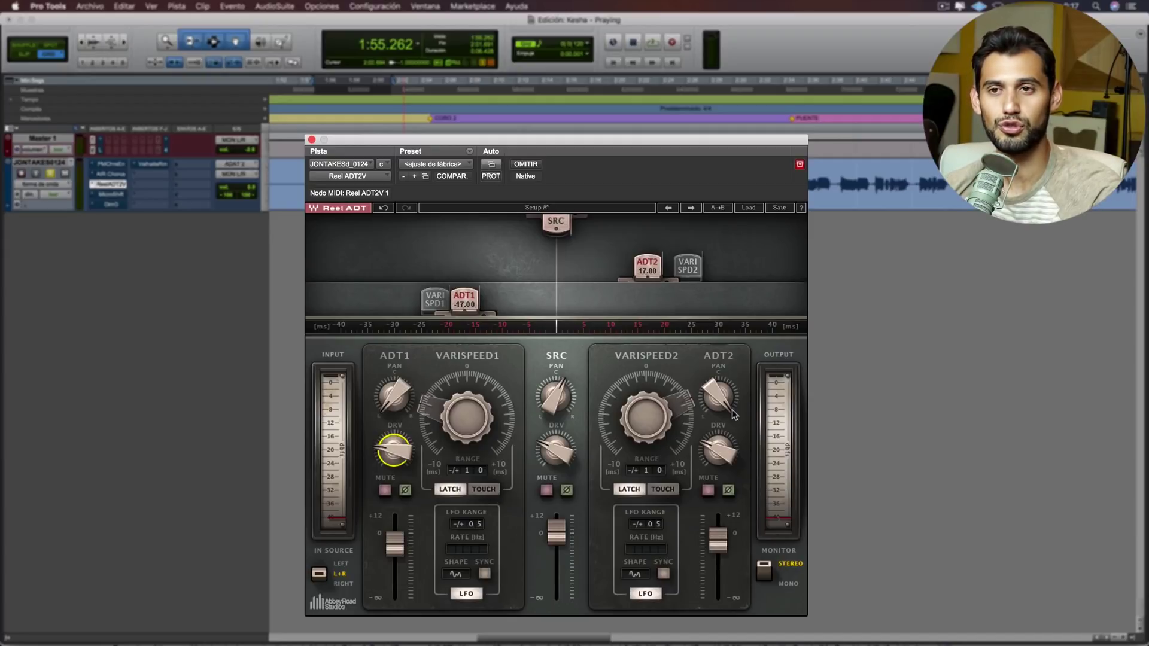
{"action": "key", "text": "space"}
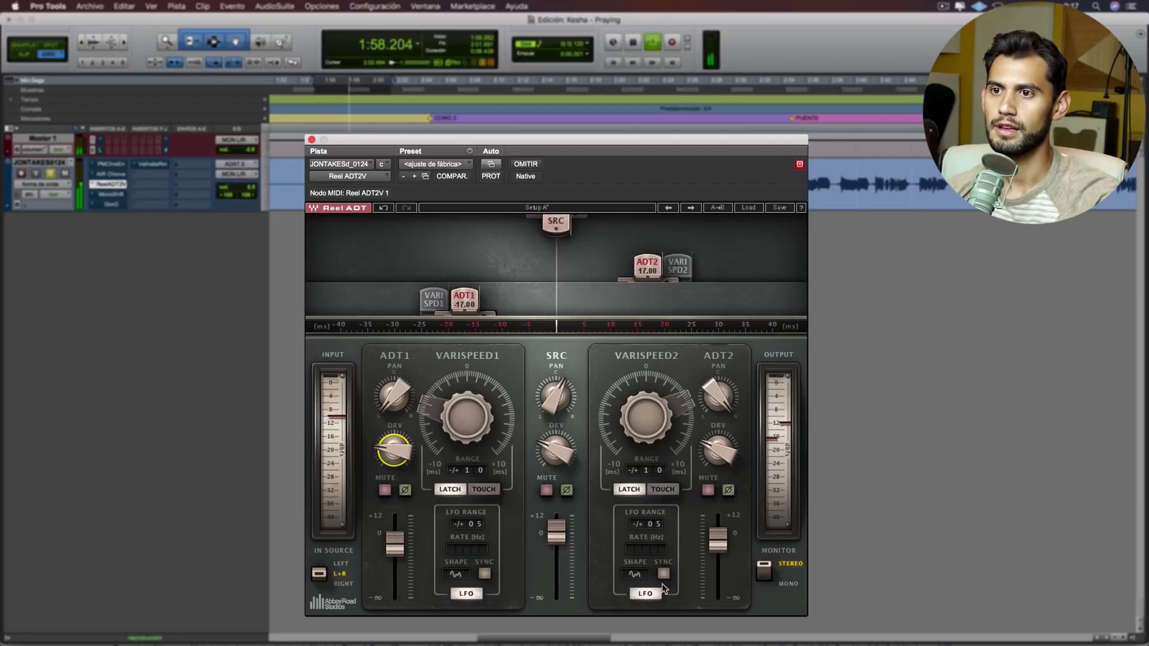
{"action": "key", "text": "space"}
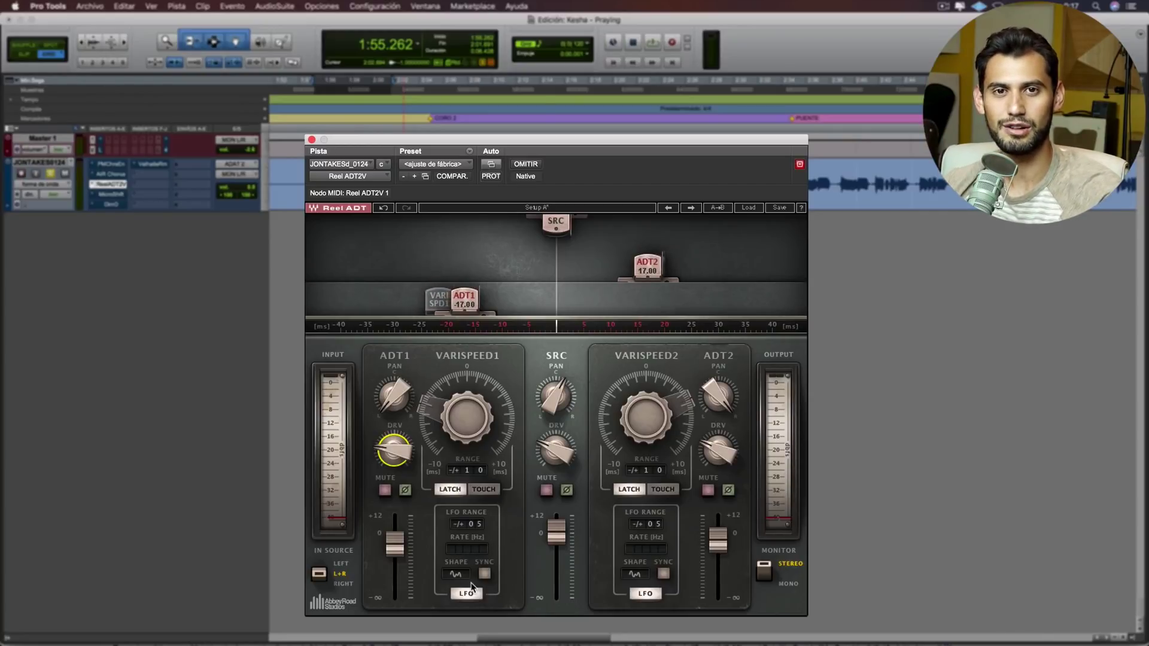
Step: Raise the ADT2 and ADT1 level faders slightly while playing the selected passage
{"action": "key", "text": "space"}
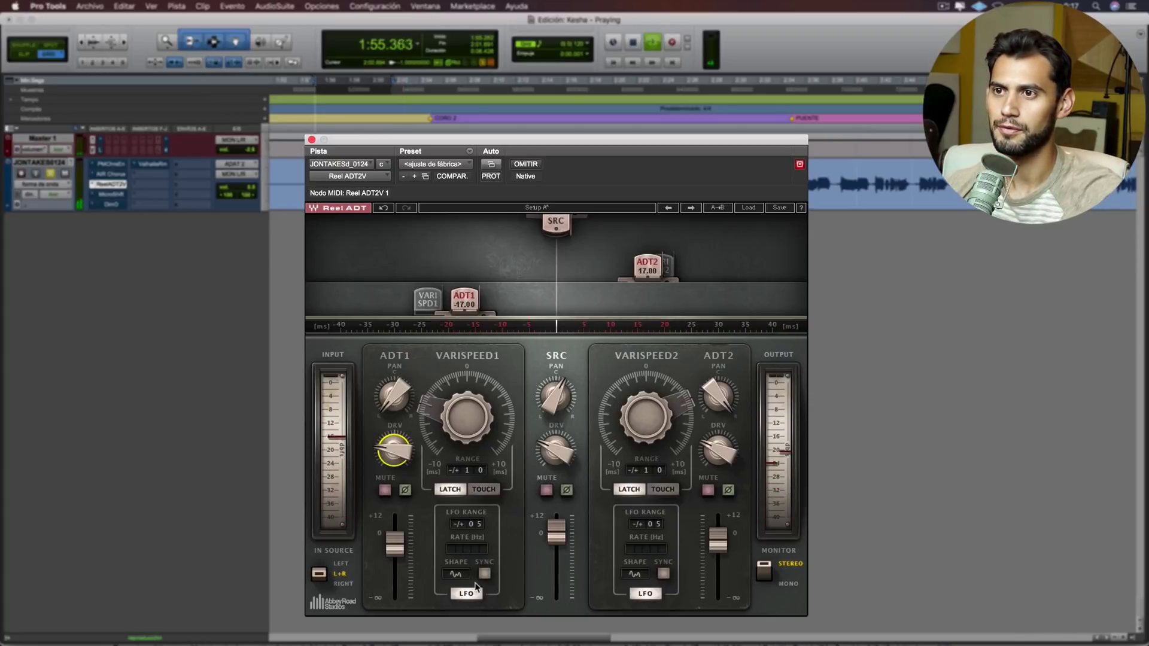
{"action": "mouse_move", "coordinate": [465, 432]}
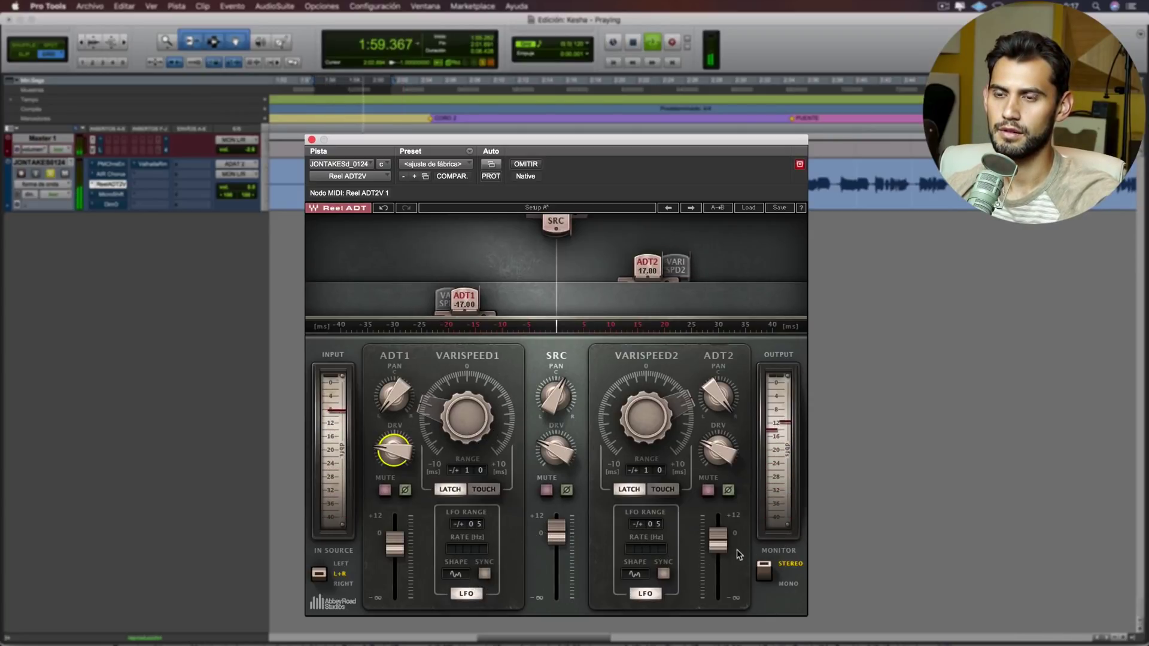
{"action": "left_click", "coordinate": [718, 539]}
{"action": "left_click", "coordinate": [401, 553]}
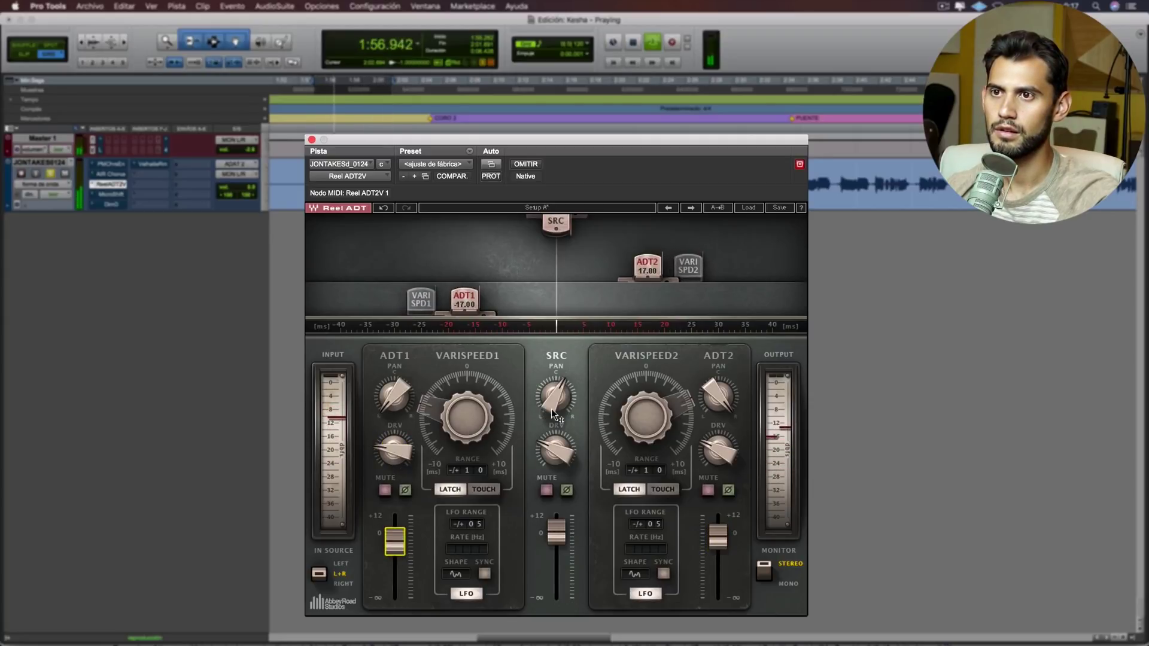
Step: Move the SRC Pan slightly toward centre and bypass the Reel ADT2V insert during playback
{"action": "left_click_drag", "start_coordinate": [553, 413], "coordinate": [553, 388]}
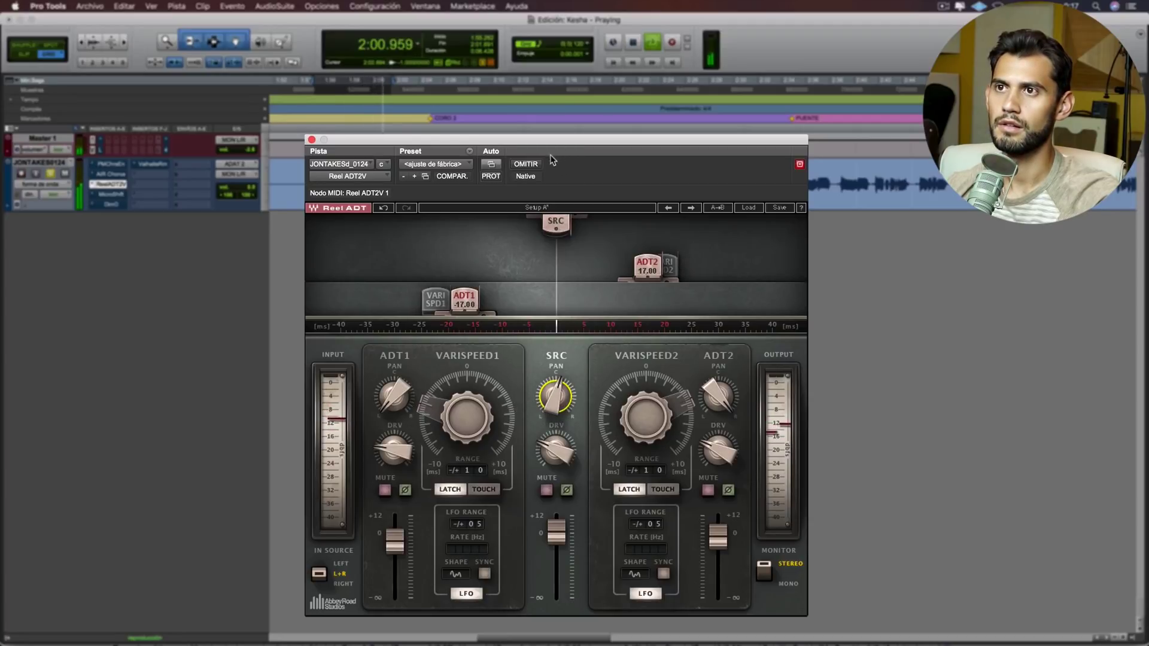
{"action": "left_click", "coordinate": [527, 164]}
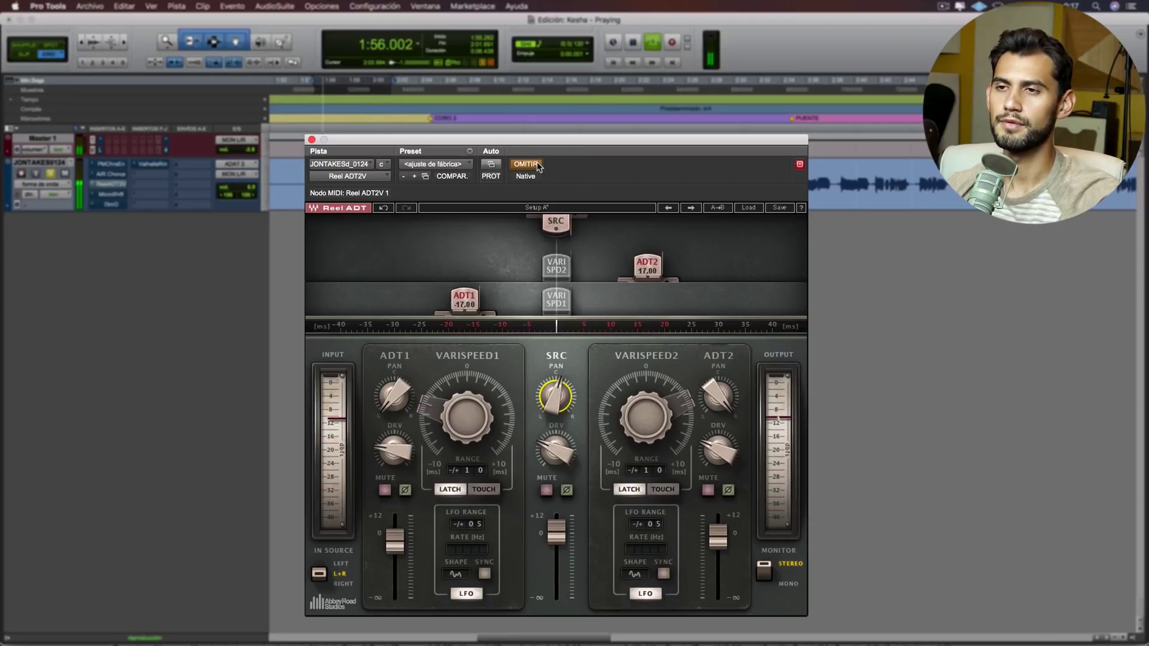
Step: Take the Reel ADT2V insert out of bypass, then close it and open the vocal track's MicroShift insert
{"action": "left_click", "coordinate": [526, 164]}
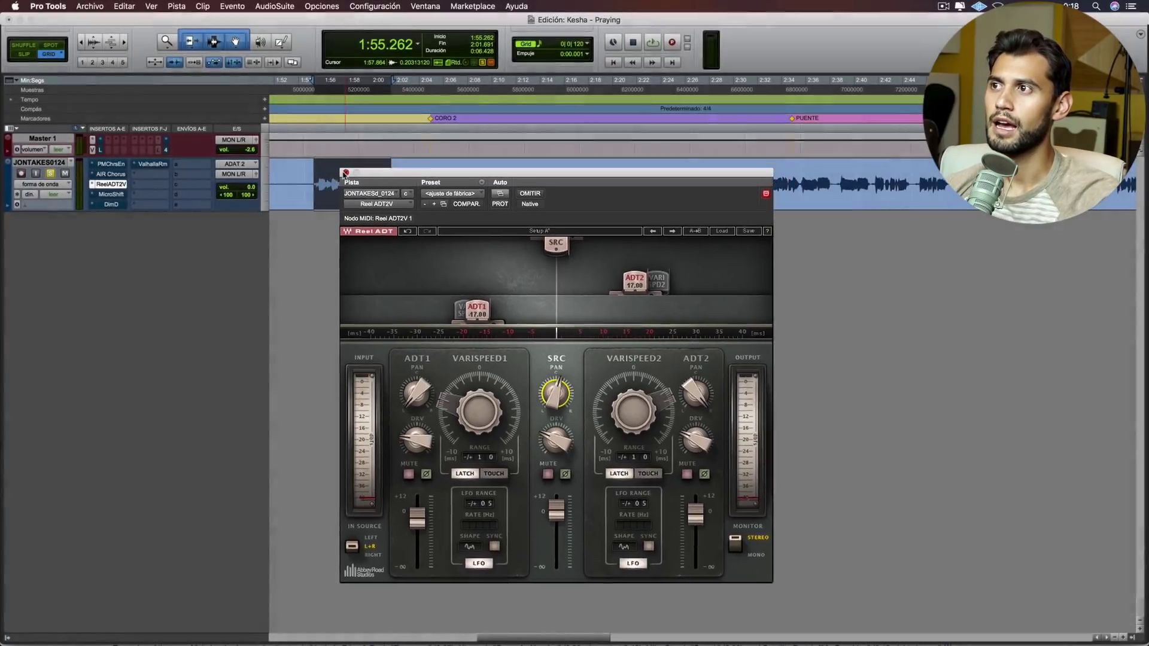
{"action": "left_click", "coordinate": [112, 187]}
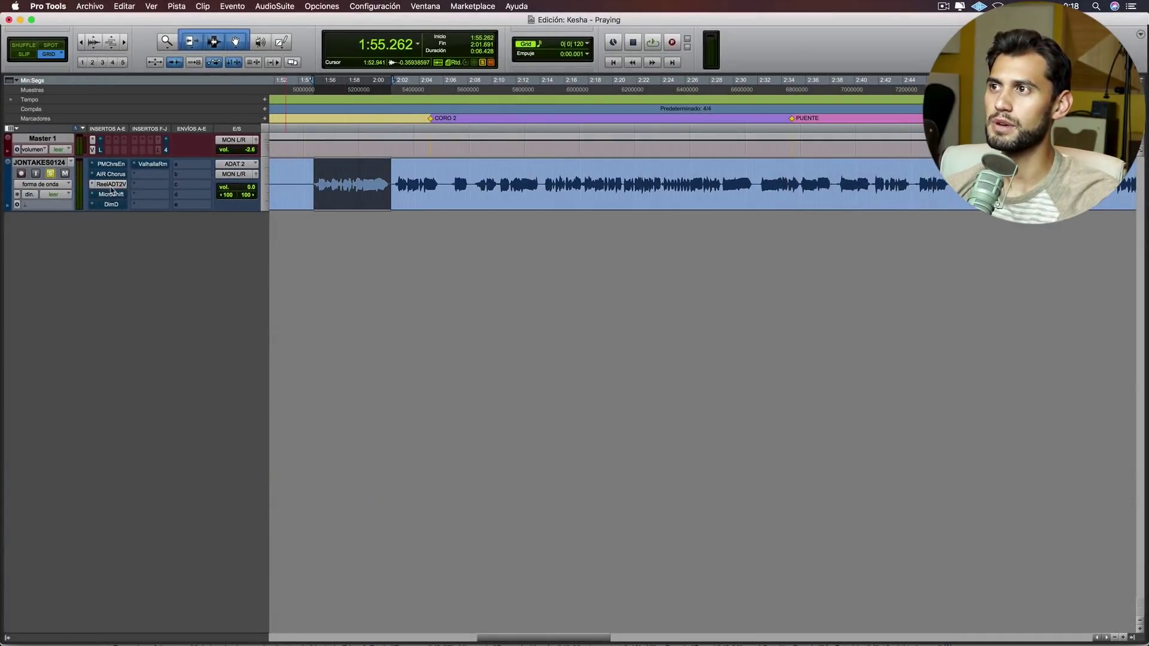
{"action": "left_click", "coordinate": [112, 195]}
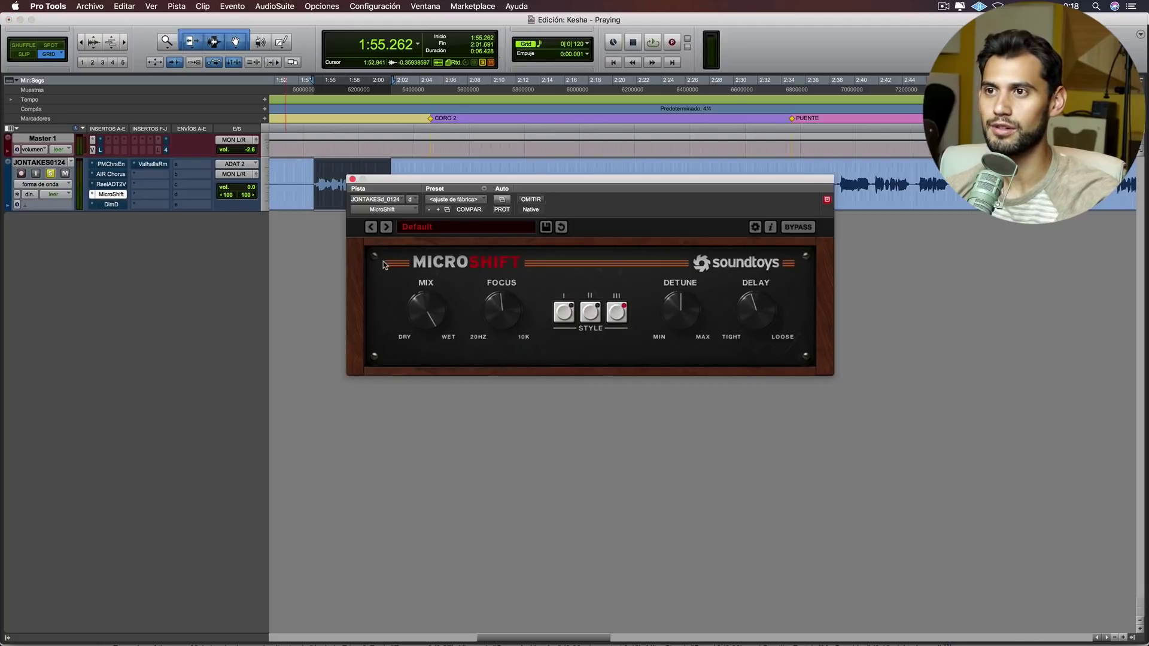
{"action": "left_click_drag", "start_coordinate": [511, 183], "coordinate": [461, 257]}
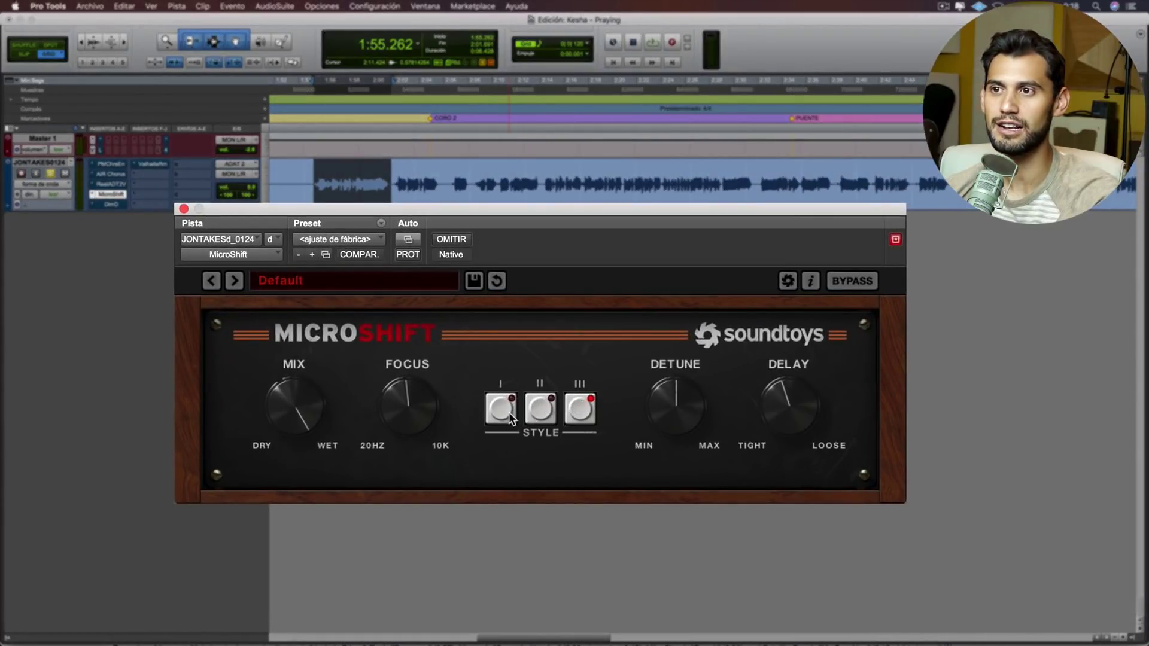
Step: Audition MicroShift Styles I, II and III in turn over the selected vocal passage, ending on Style III
{"action": "left_click", "coordinate": [502, 409]}
{"action": "key", "text": "space"}
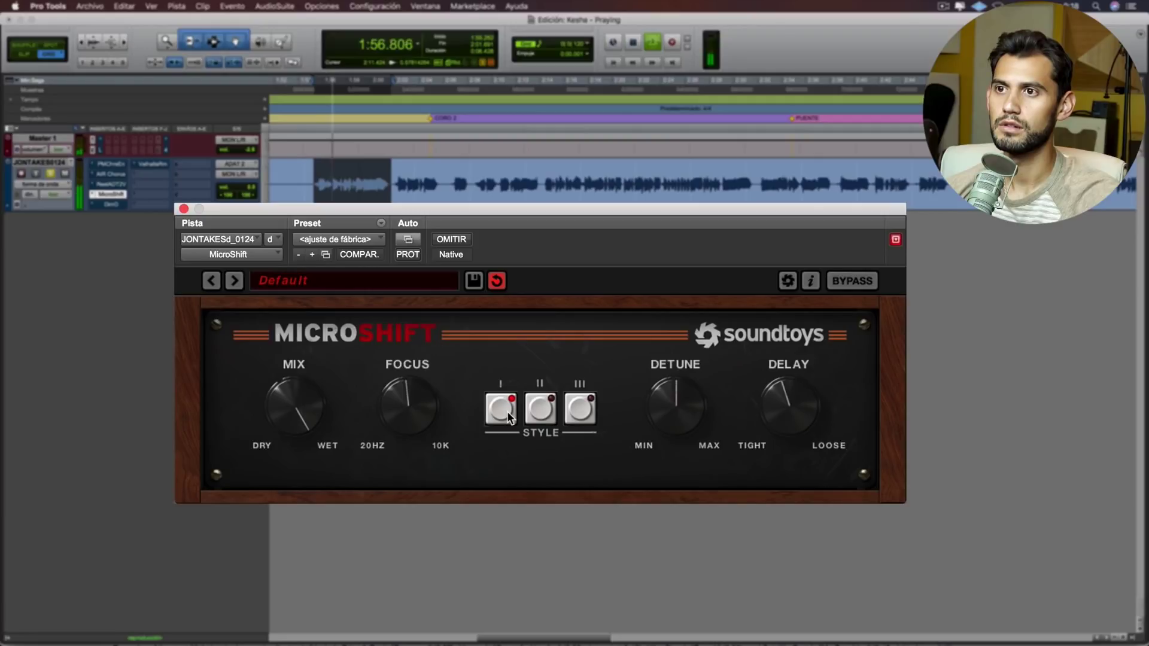
{"action": "key", "text": "space"}
{"action": "left_click", "coordinate": [542, 409]}
{"action": "key", "text": "space"}
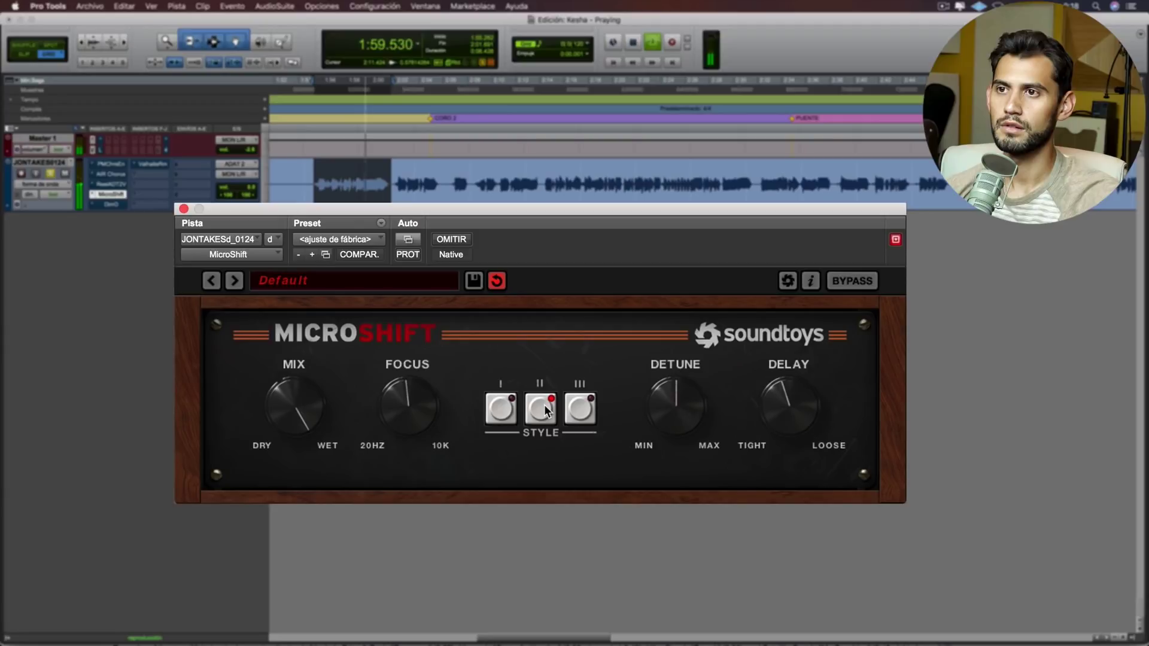
{"action": "key", "text": "space"}
{"action": "left_click", "coordinate": [580, 409]}
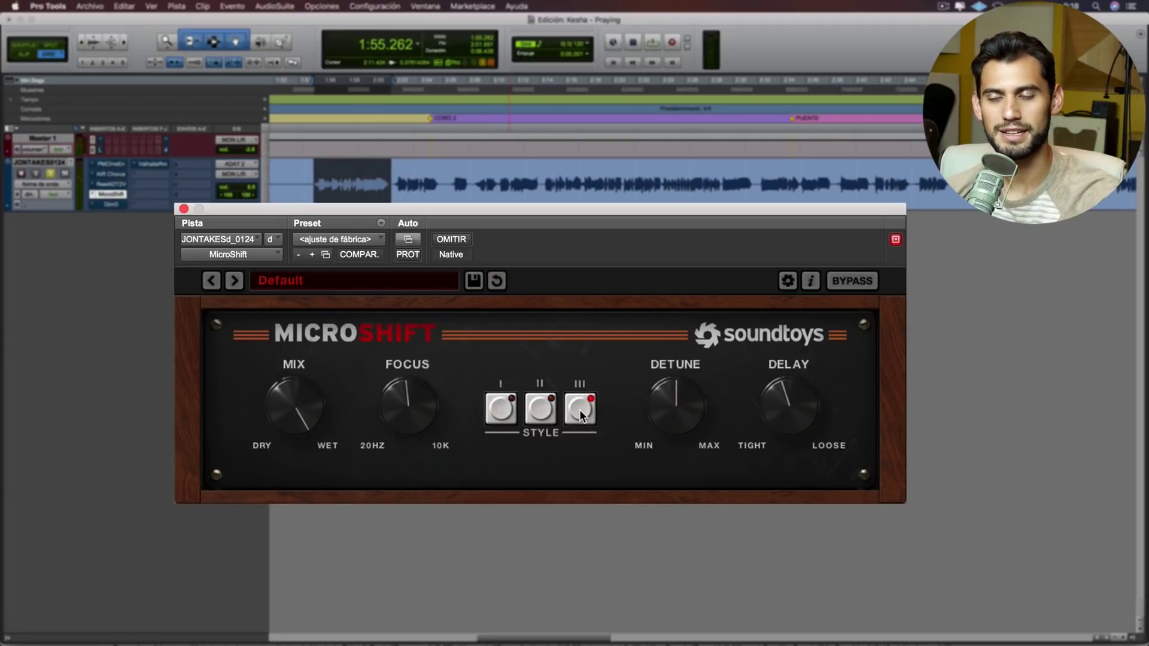
{"action": "key", "text": "space"}
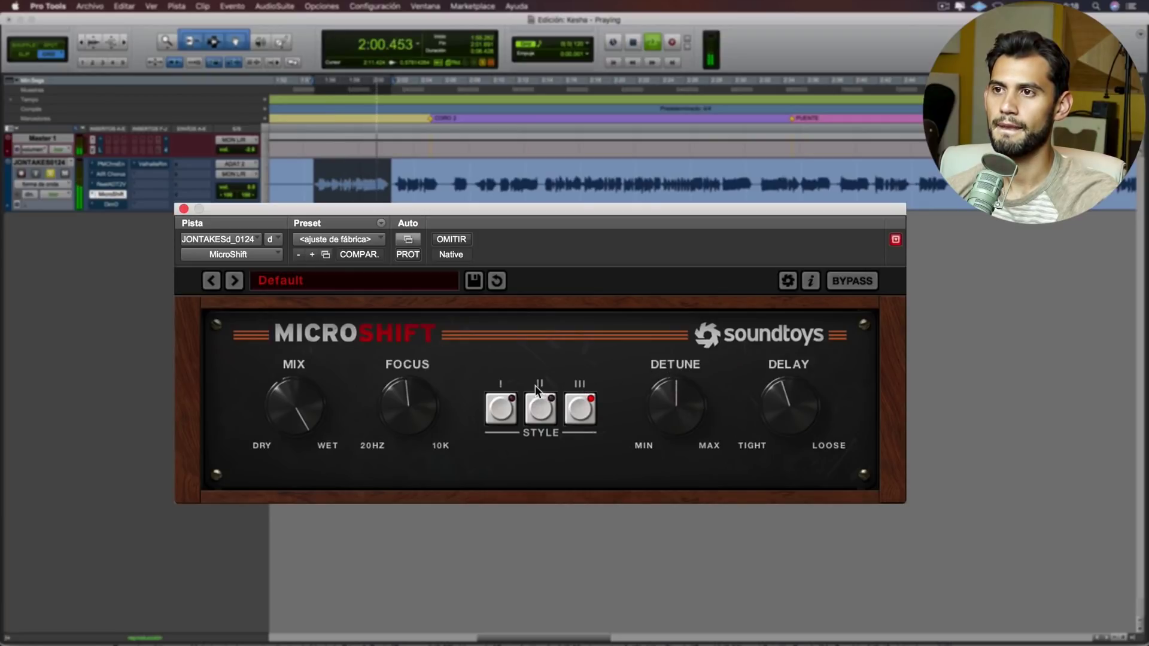
{"action": "key", "text": "space"}
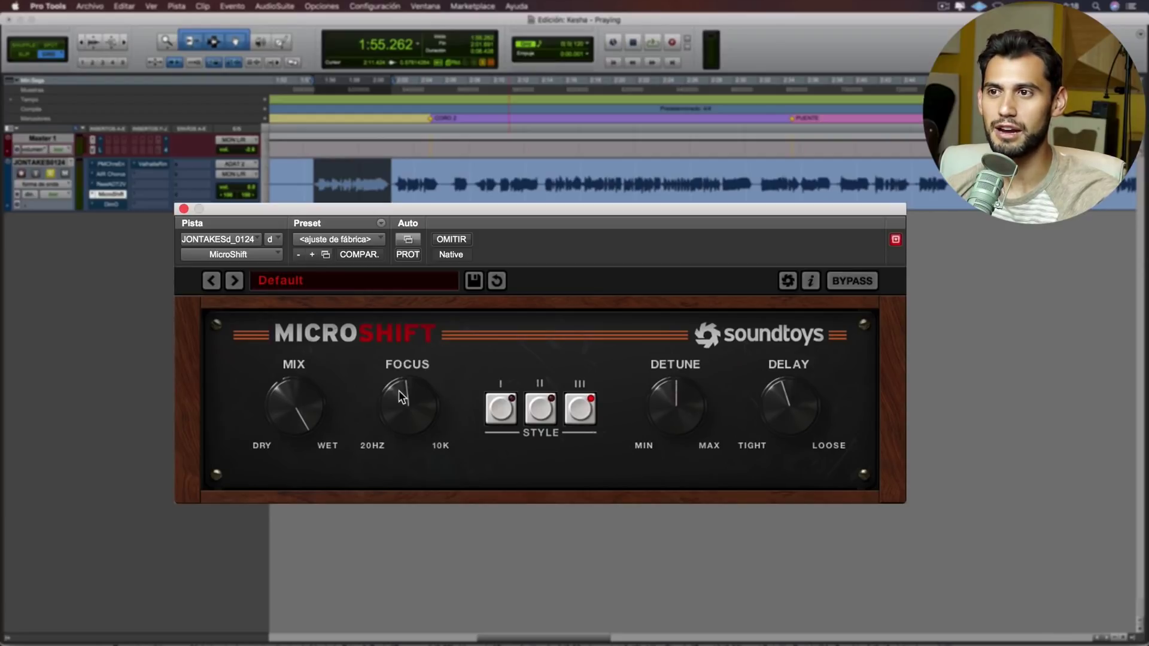
Step: Sweep the MicroShift Focus between its low and high ranges while auditioning the selected vocal passage
{"action": "left_click_drag", "start_coordinate": [403, 401], "coordinate": [403, 397]}
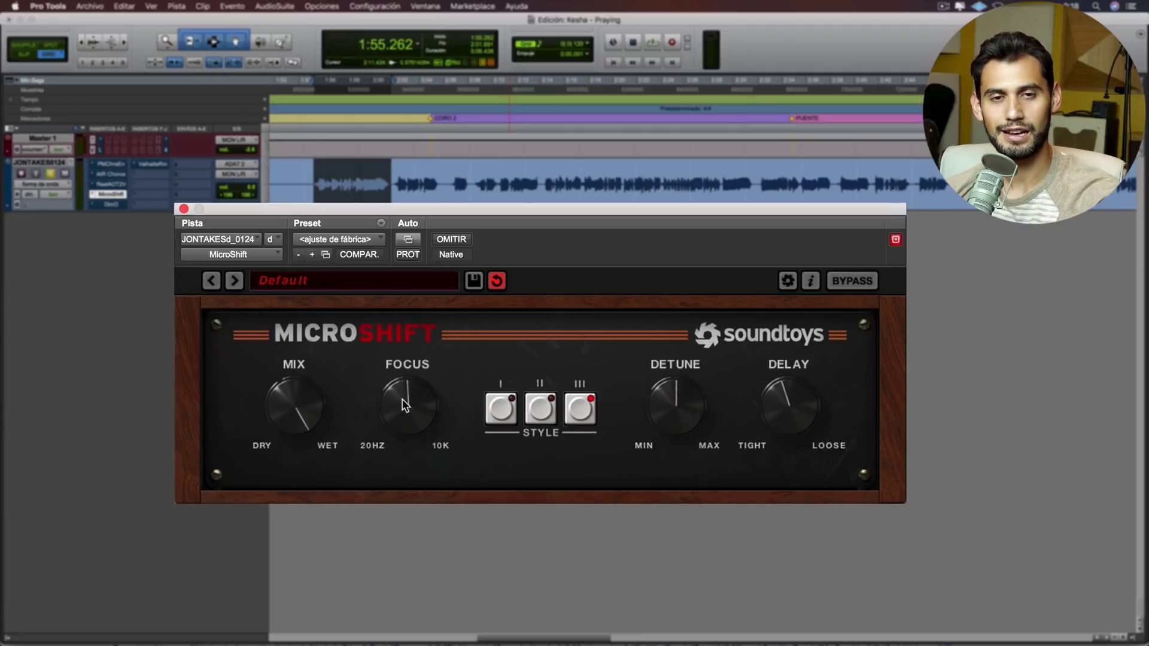
{"action": "left_click_drag", "start_coordinate": [405, 398], "coordinate": [412, 387]}
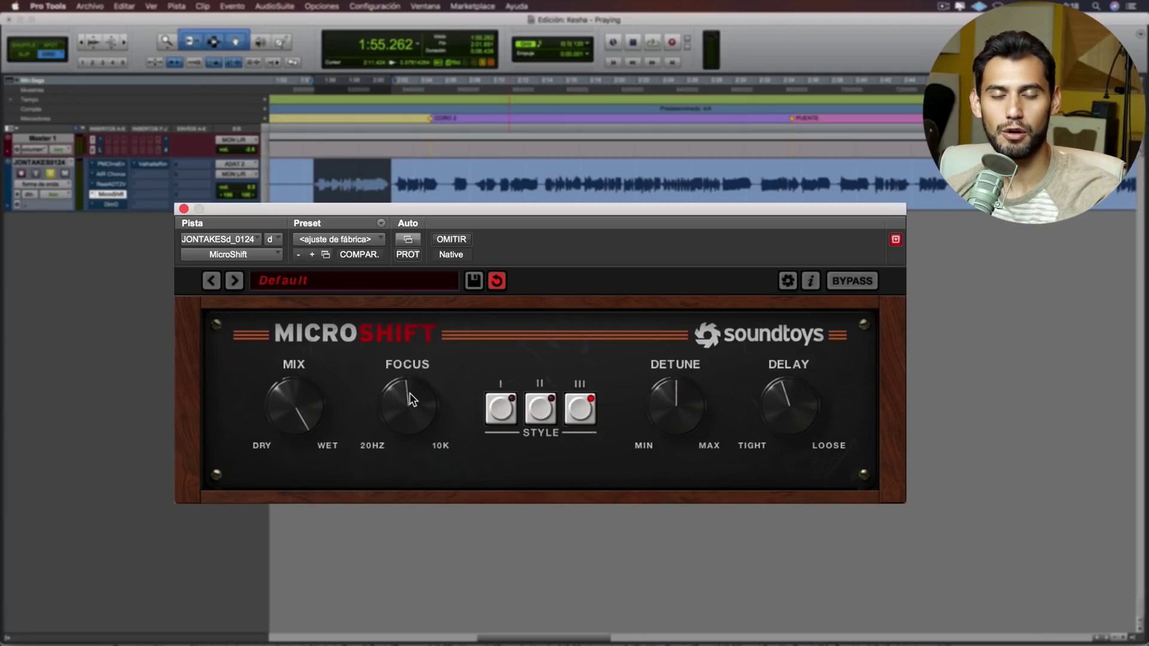
{"action": "left_click_drag", "start_coordinate": [400, 497], "coordinate": [427, 339]}
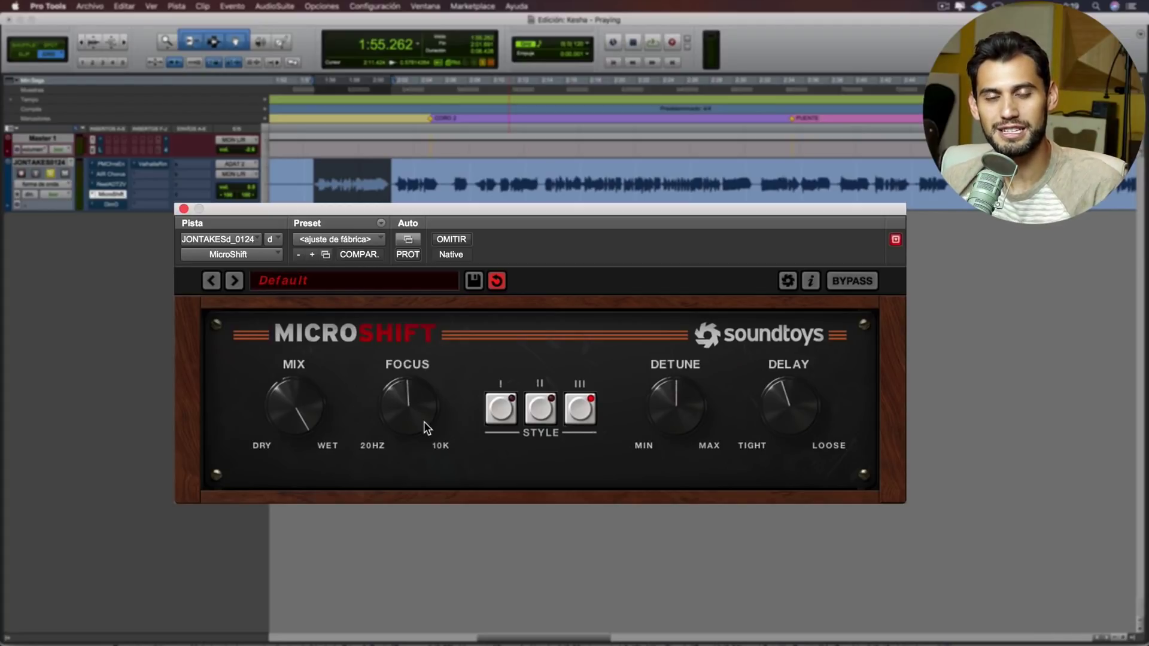
{"action": "key", "text": "space"}
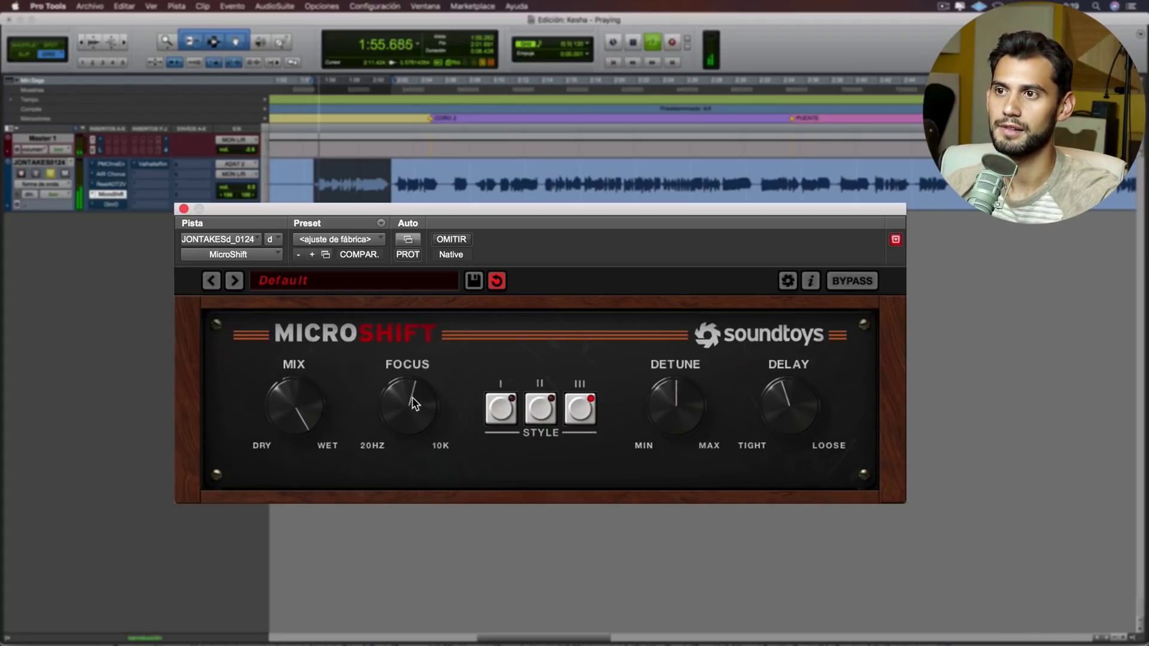
{"action": "left_click_drag", "start_coordinate": [411, 404], "coordinate": [413, 402]}
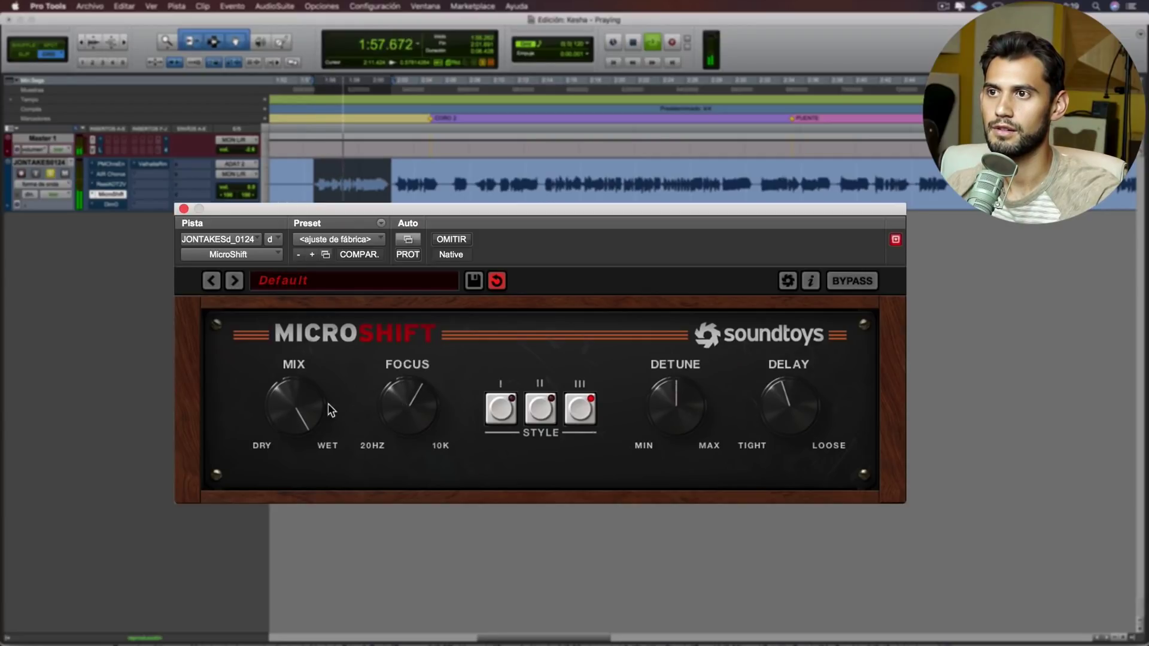
{"action": "left_click_drag", "start_coordinate": [395, 408], "coordinate": [403, 439]}
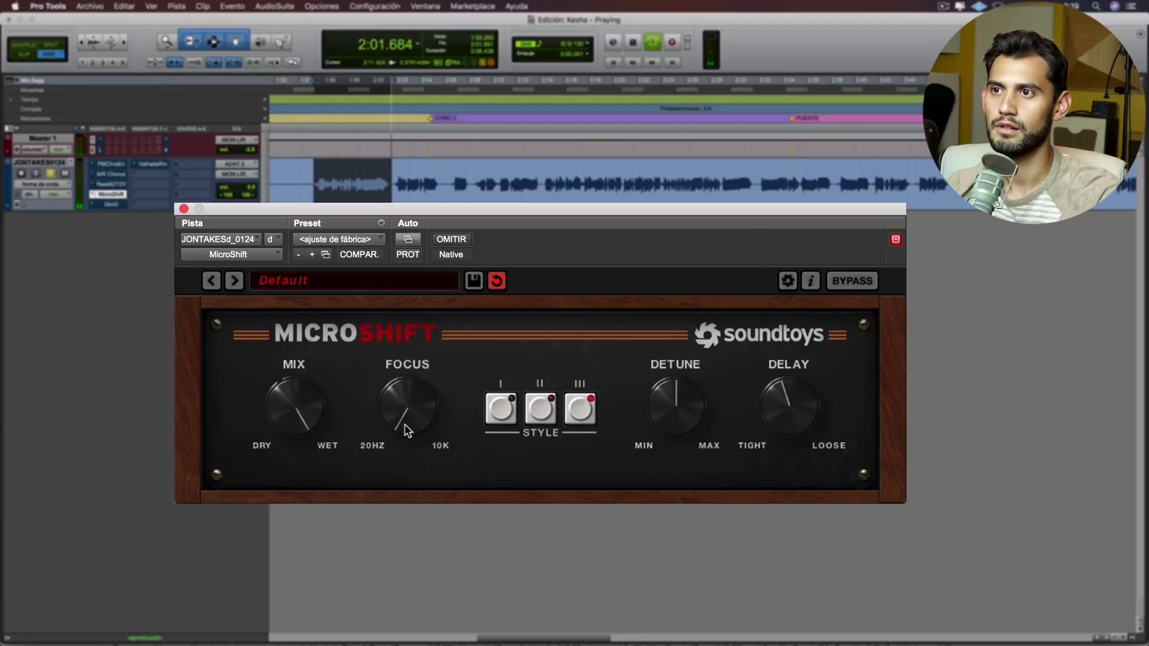
{"action": "left_click_drag", "start_coordinate": [405, 424], "coordinate": [444, 289]}
{"action": "left_click_drag", "start_coordinate": [433, 347], "coordinate": [414, 453]}
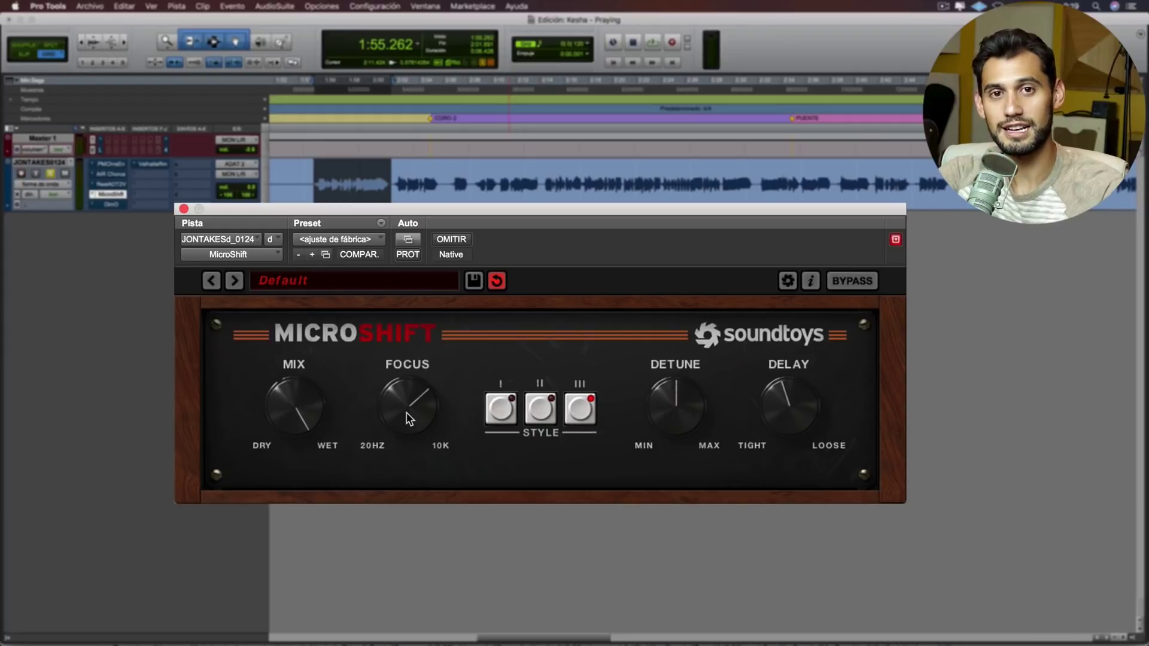
Step: Play the vocal passage and lower the MicroShift Focus to somewhat below its midpoint
{"action": "key", "text": "space"}
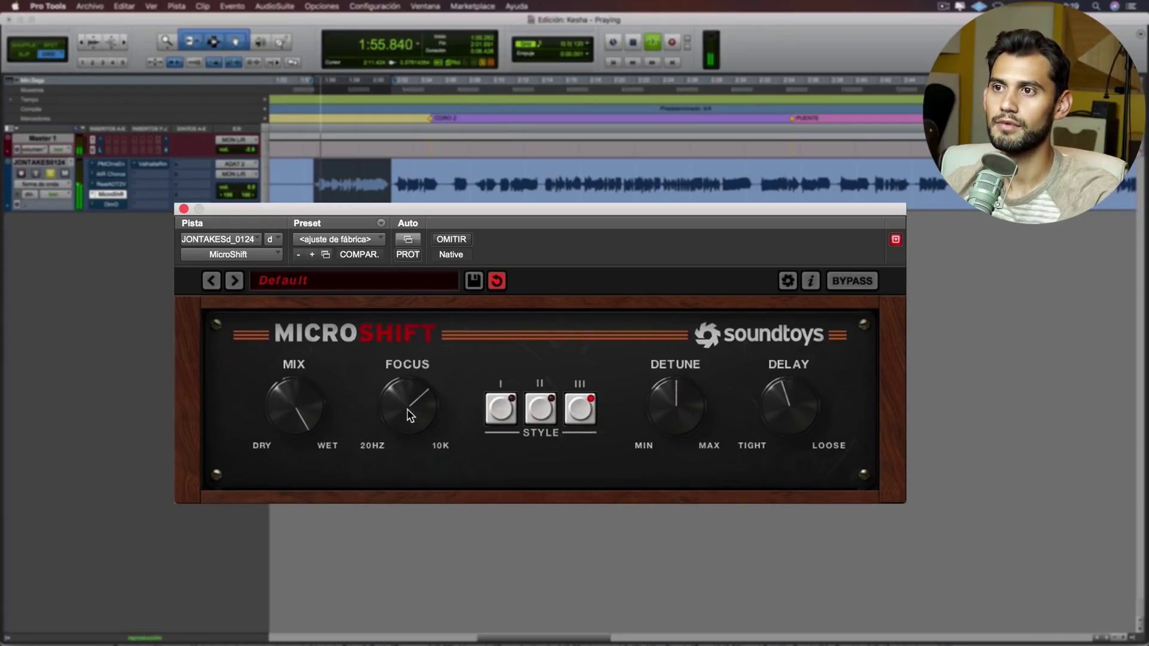
{"action": "left_click_drag", "start_coordinate": [406, 409], "coordinate": [403, 453]}
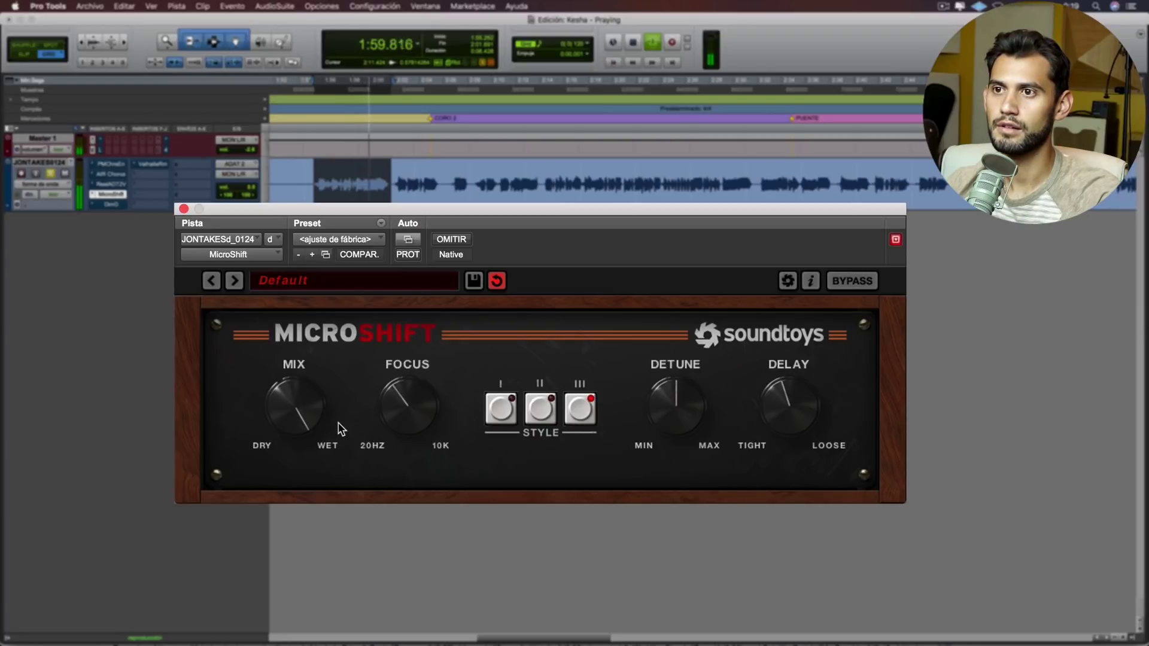
{"action": "key", "text": "space"}
Step: Raise the MicroShift Detune to its maximum while auditioning the selected vocal passage
{"action": "key", "text": "space"}
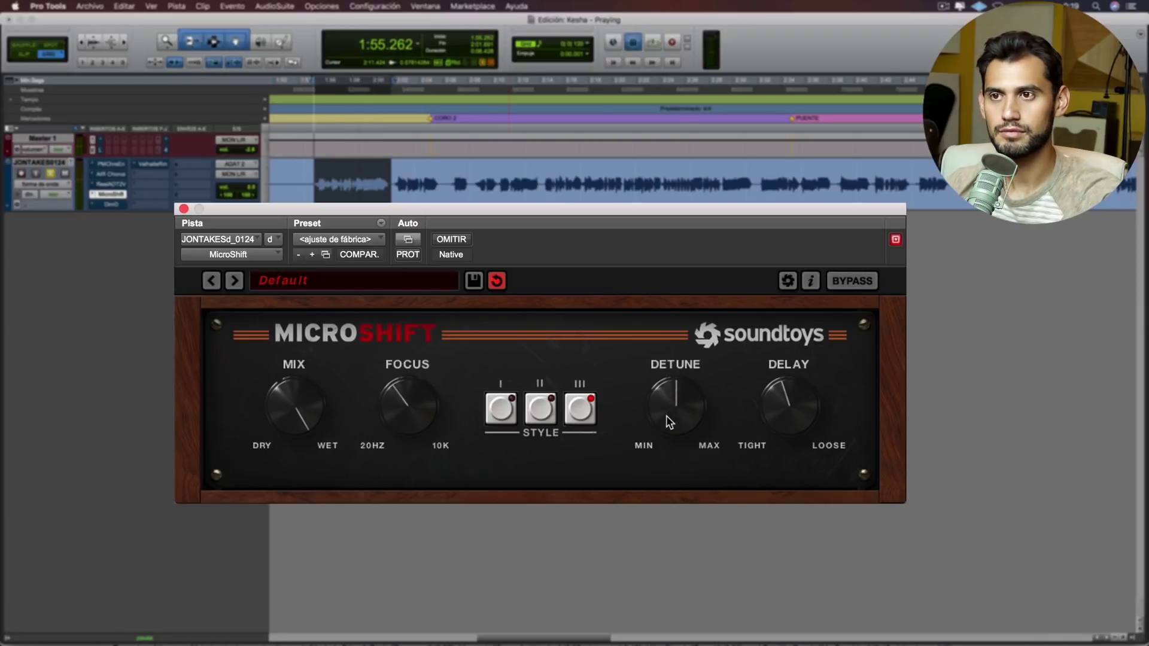
{"action": "mouse_move", "coordinate": [674, 374]}
{"action": "left_mouse_down"}
{"action": "mouse_move", "coordinate": [679, 354]}
{"action": "mouse_move", "coordinate": [680, 378]}
{"action": "left_mouse_up"}
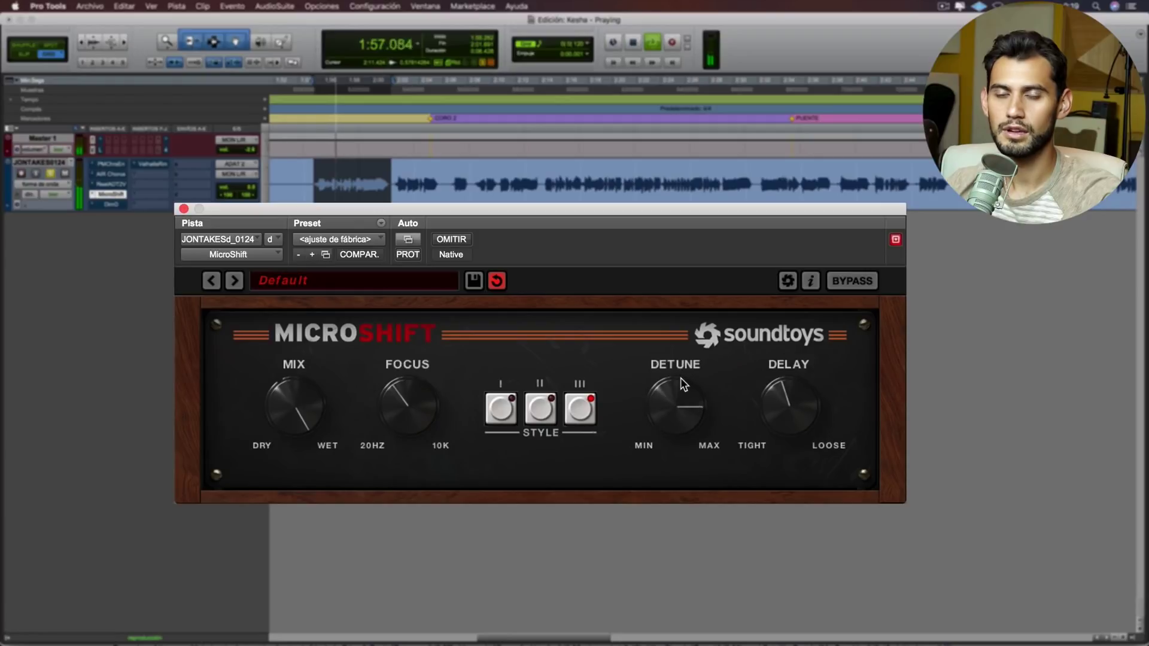
{"action": "key", "text": "space"}
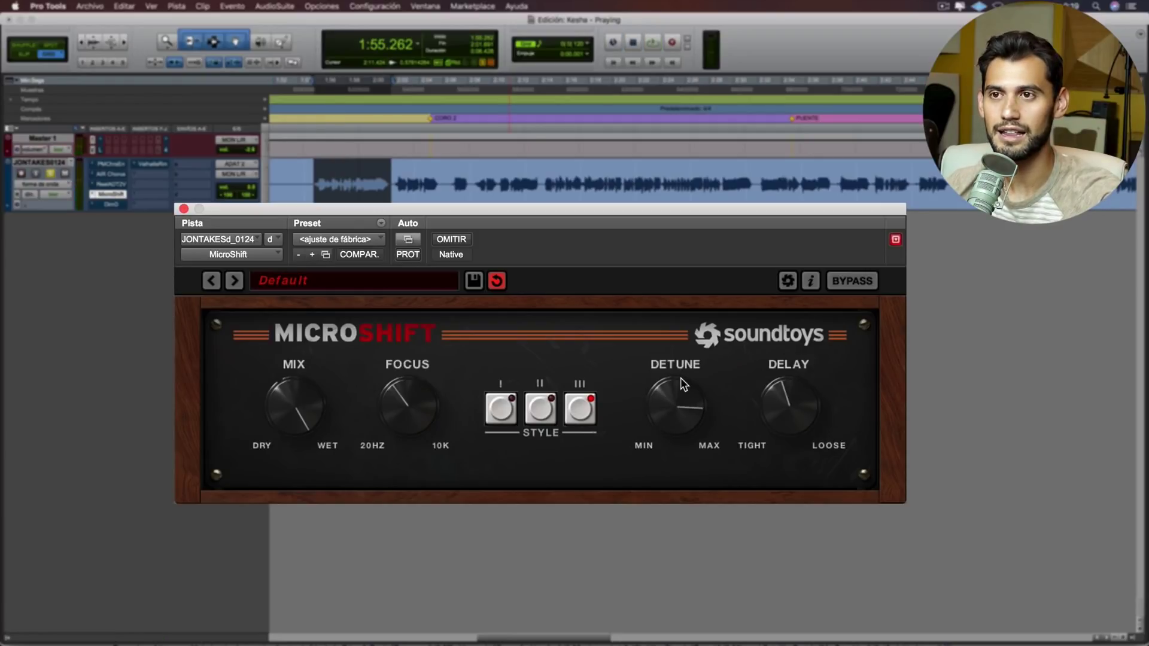
{"action": "key", "text": "space"}
{"action": "left_click_drag", "start_coordinate": [677, 397], "coordinate": [684, 361]}
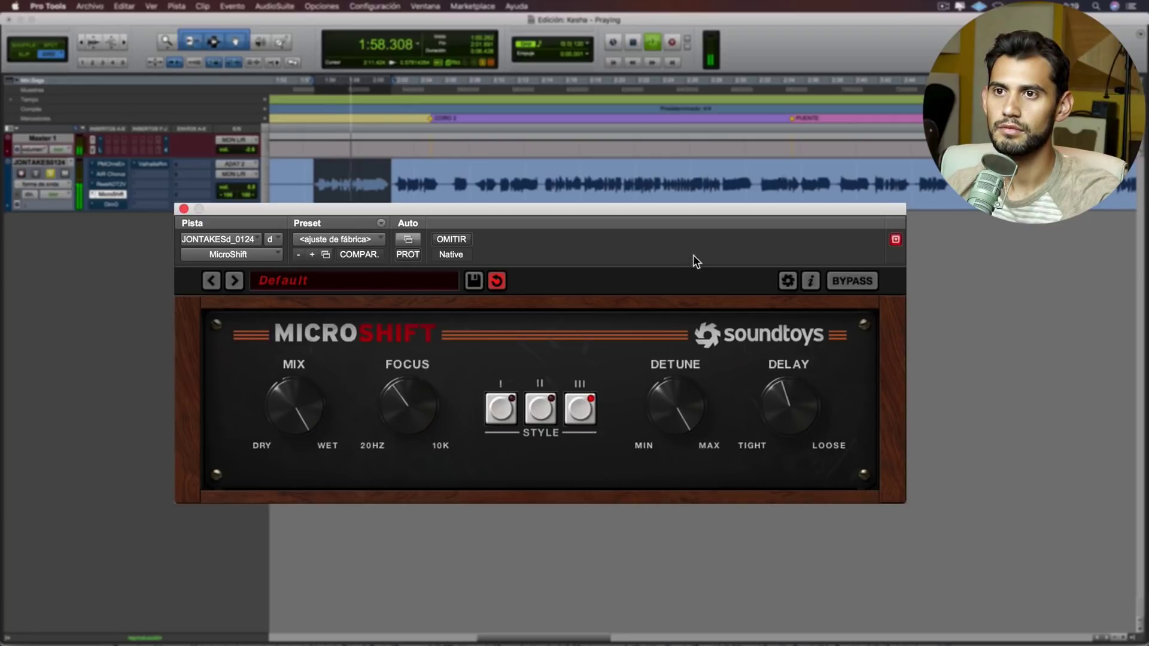
Step: Move the MicroShift Delay toward Tight and bring Detune down to slightly above its midpoint during playback
{"action": "left_click_drag", "start_coordinate": [784, 407], "coordinate": [788, 438]}
{"action": "key", "text": "space"}
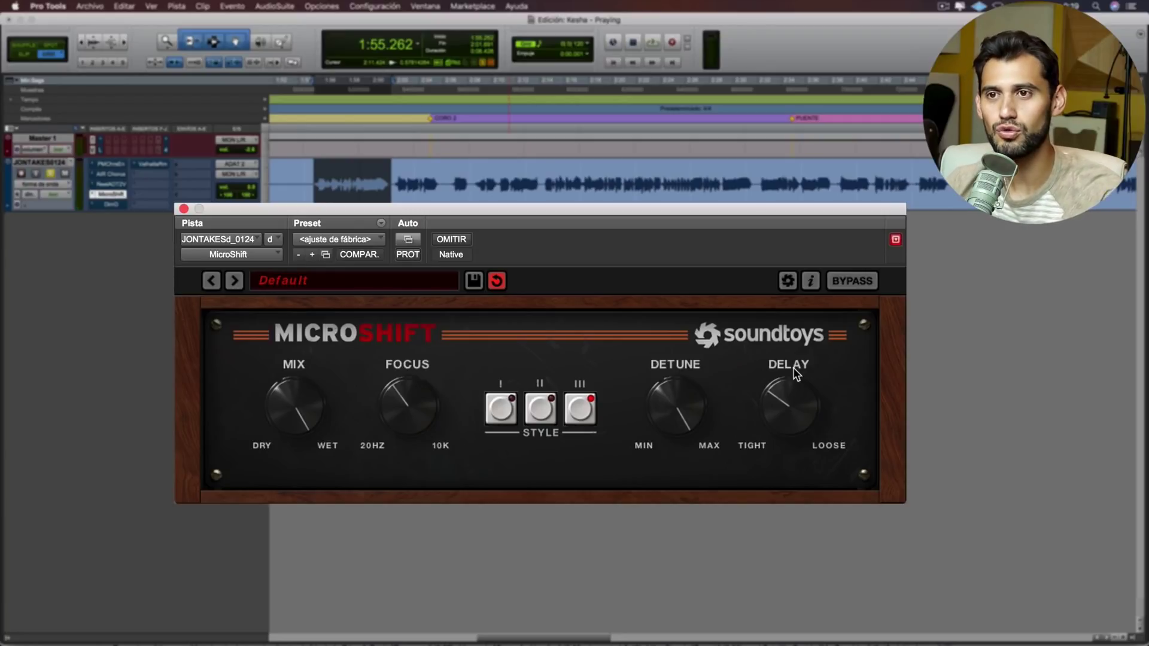
{"action": "key", "text": "space"}
{"action": "left_click_drag", "start_coordinate": [676, 407], "coordinate": [672, 438]}
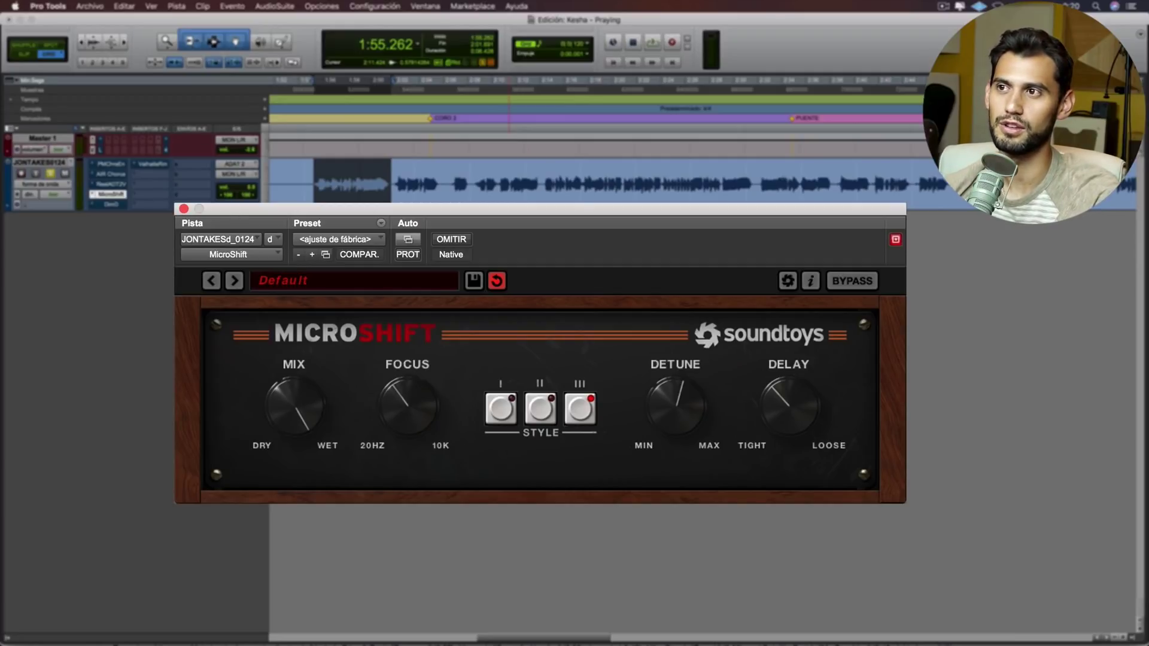
Step: Close MicroShift and open the UAD Roland Dimension D insert on the vocal track
{"action": "left_click", "coordinate": [183, 208]}
{"action": "left_click", "coordinate": [120, 204]}
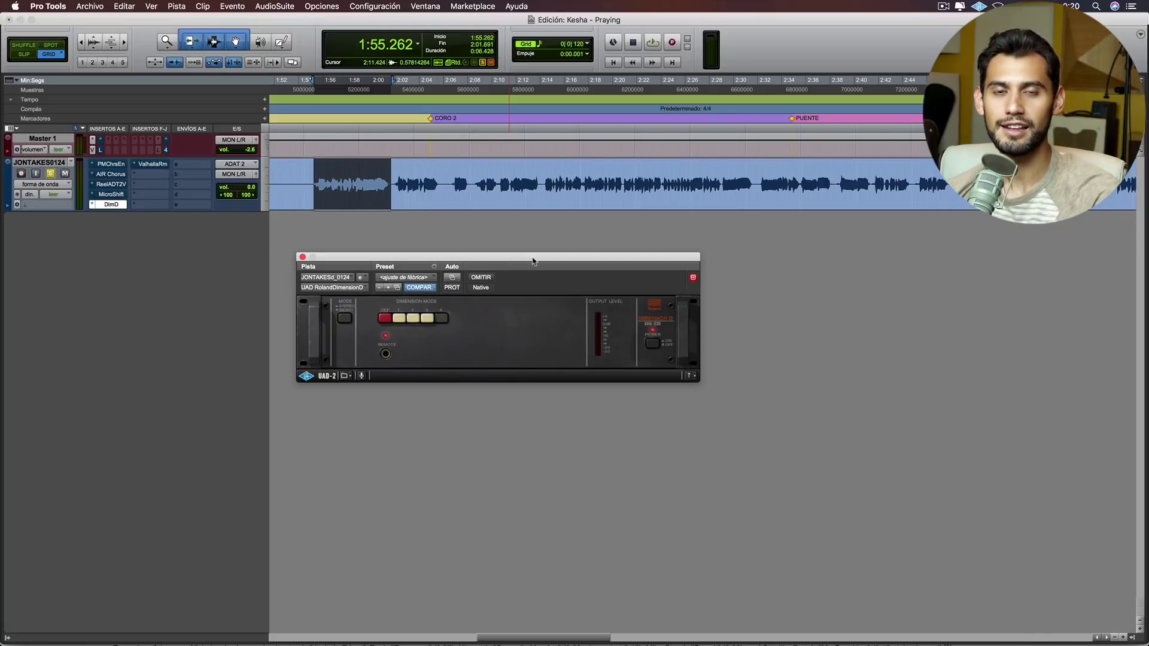
{"action": "left_click_drag", "start_coordinate": [528, 263], "coordinate": [523, 298]}
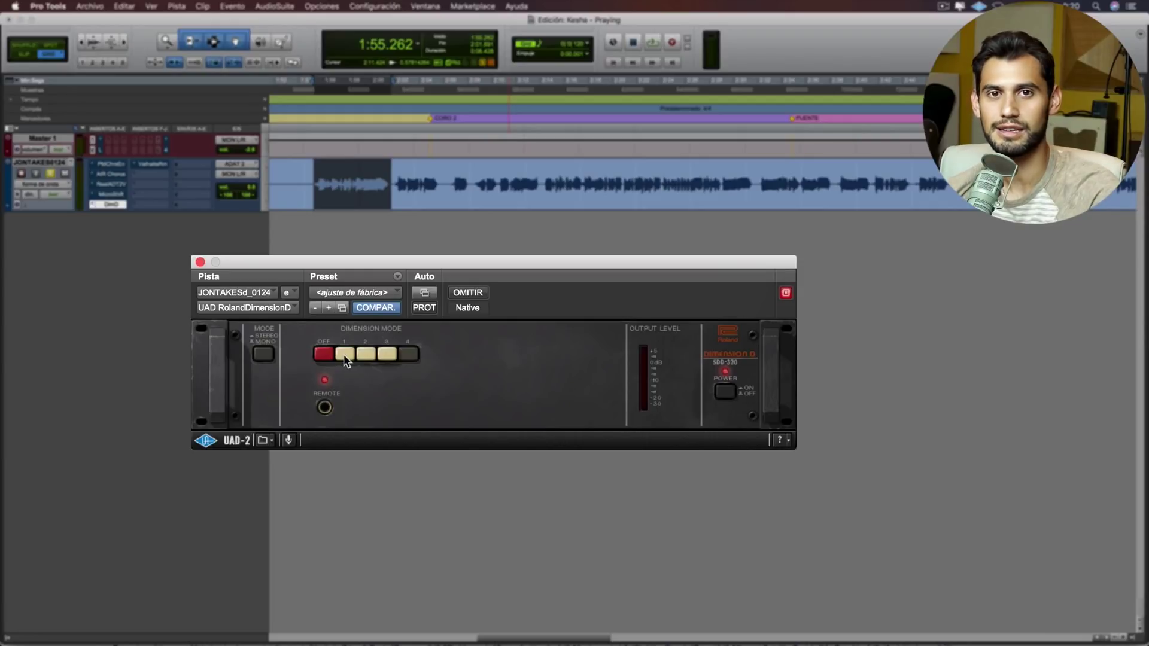
Step: Audition Dimension D modes 1 to 4 one after another on the vocal passage, then step back down through them
{"action": "key", "text": "space"}
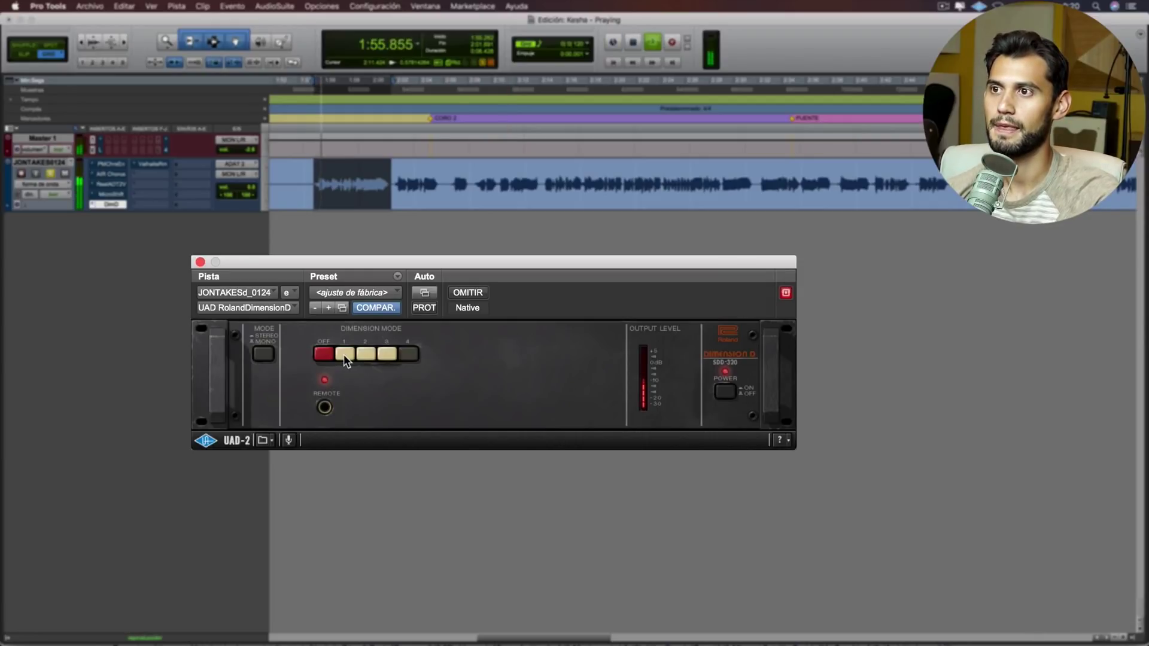
{"action": "left_click", "coordinate": [344, 355]}
{"action": "left_click", "coordinate": [365, 354]}
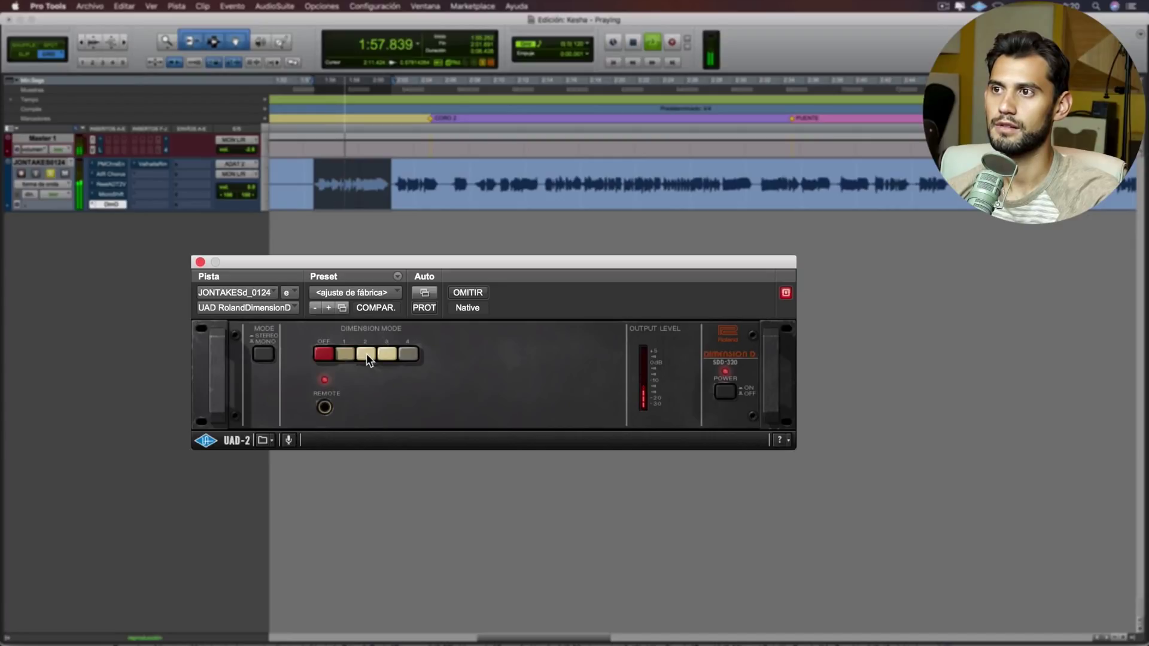
{"action": "left_click", "coordinate": [371, 354]}
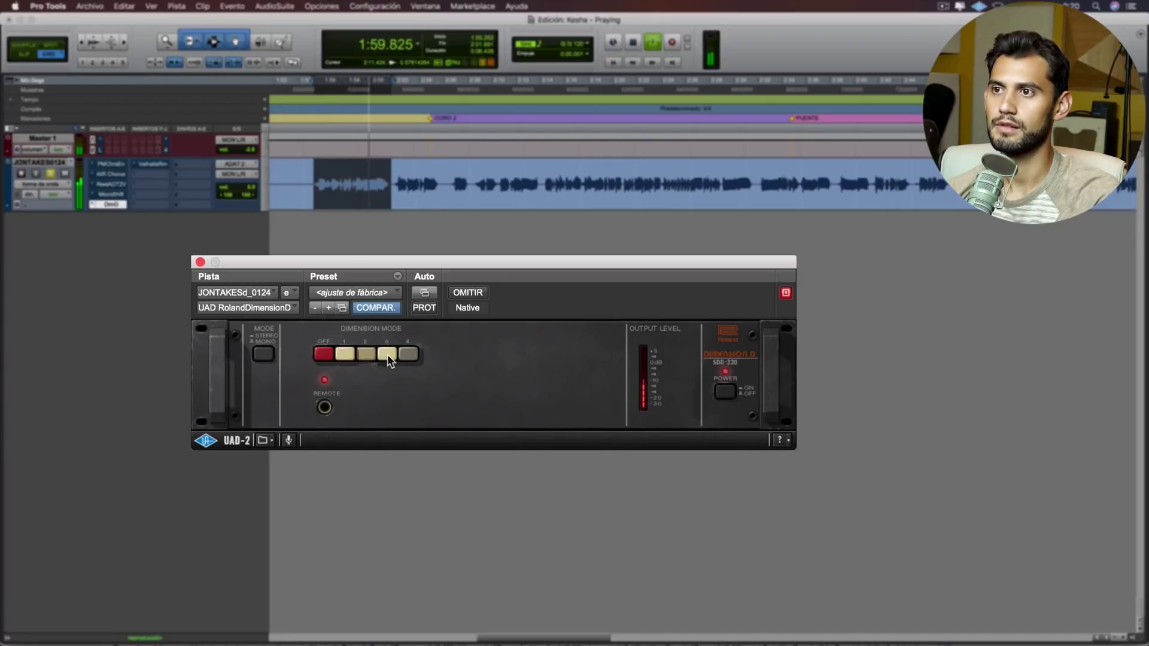
{"action": "left_click", "coordinate": [410, 354]}
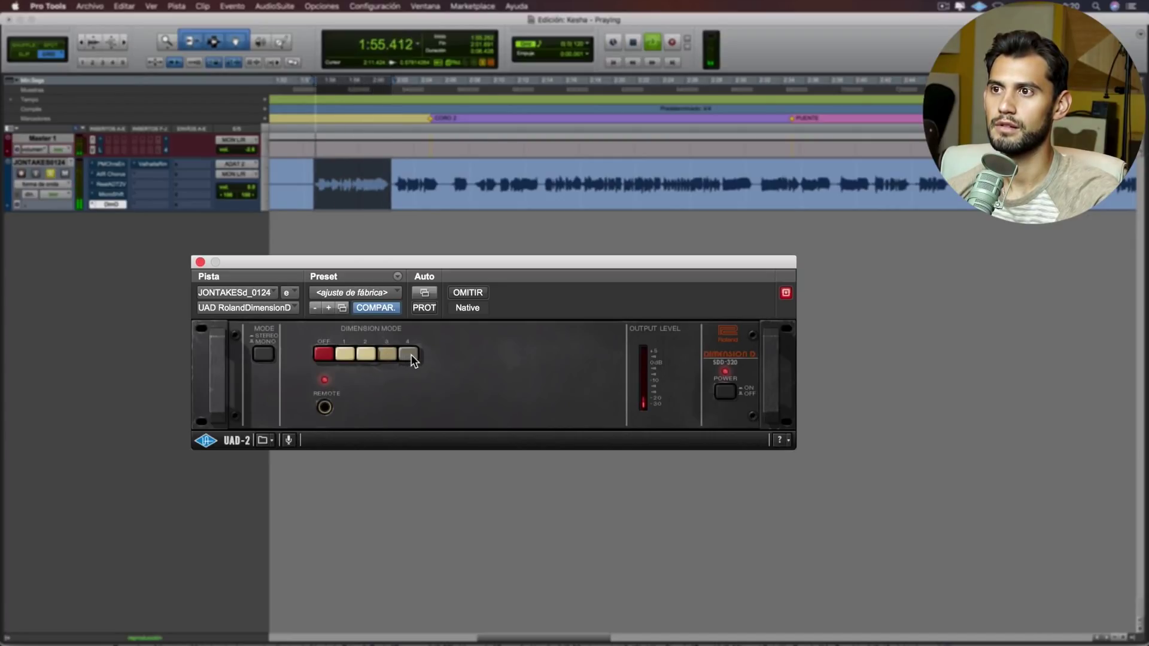
{"action": "left_click", "coordinate": [388, 355]}
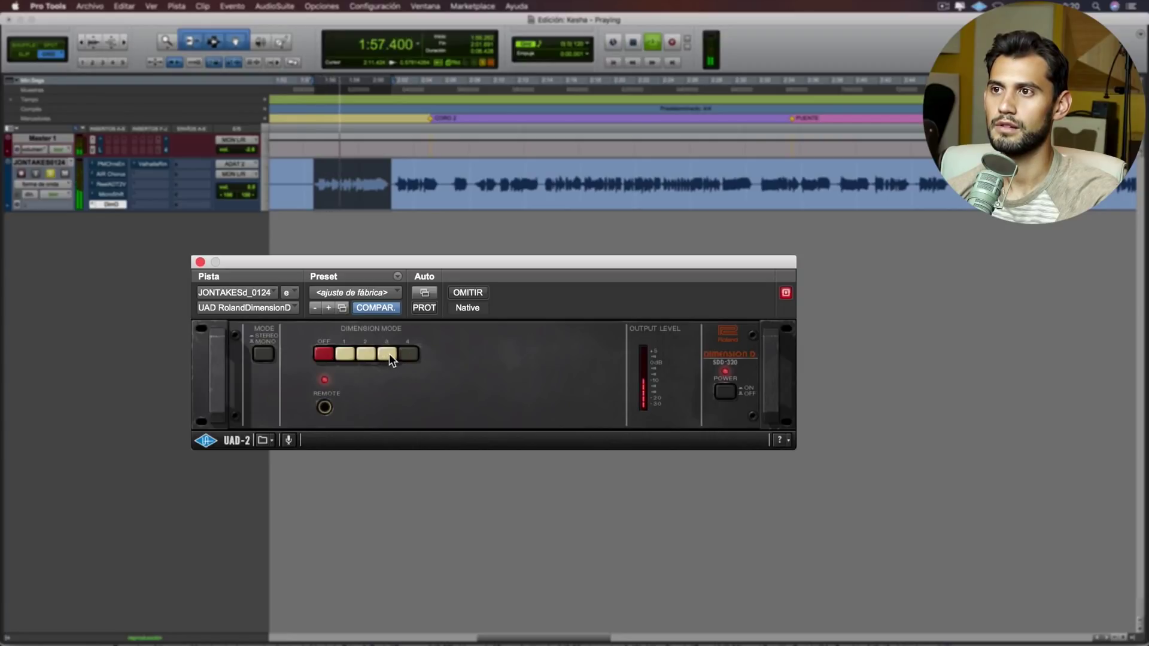
{"action": "left_click", "coordinate": [369, 355]}
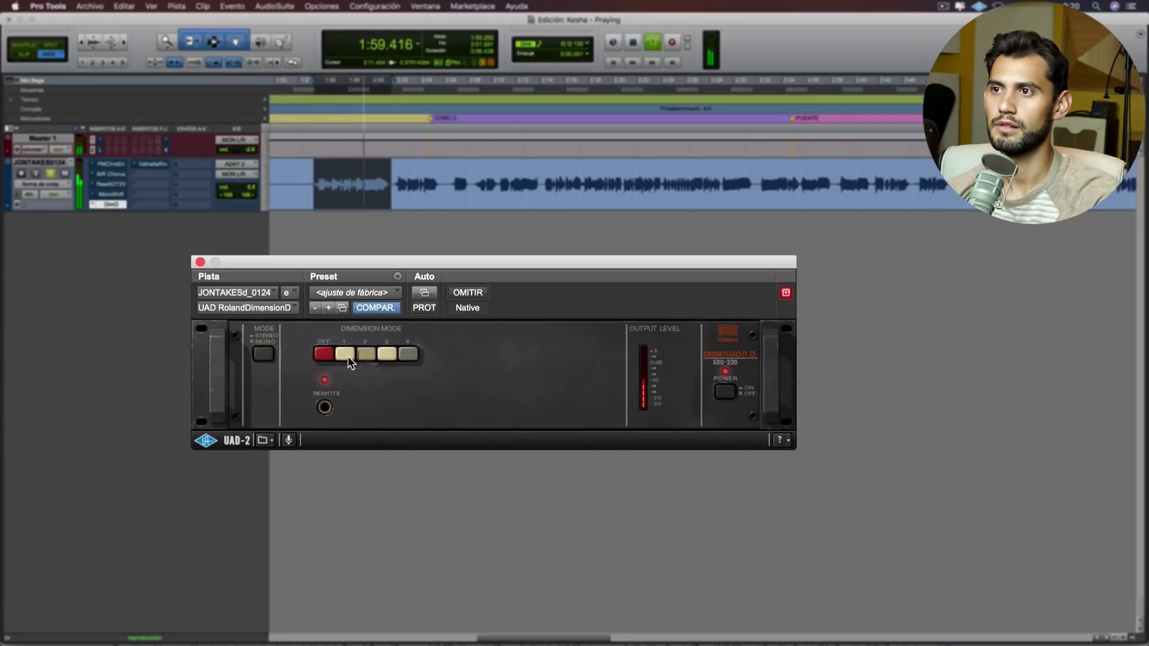
{"action": "key", "text": "space"}
Step: Engage Dimension D modes 1 and 3 together and audition the combination over the selected passage
{"action": "left_click", "coordinate": [383, 354]}
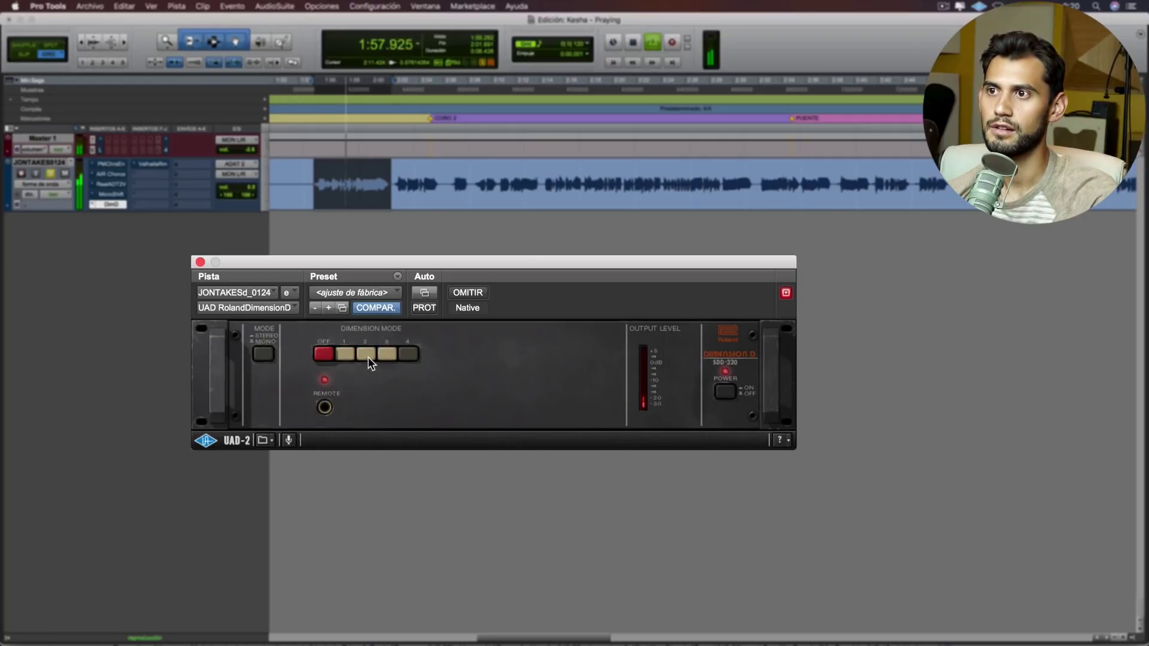
{"action": "left_click", "coordinate": [406, 354]}
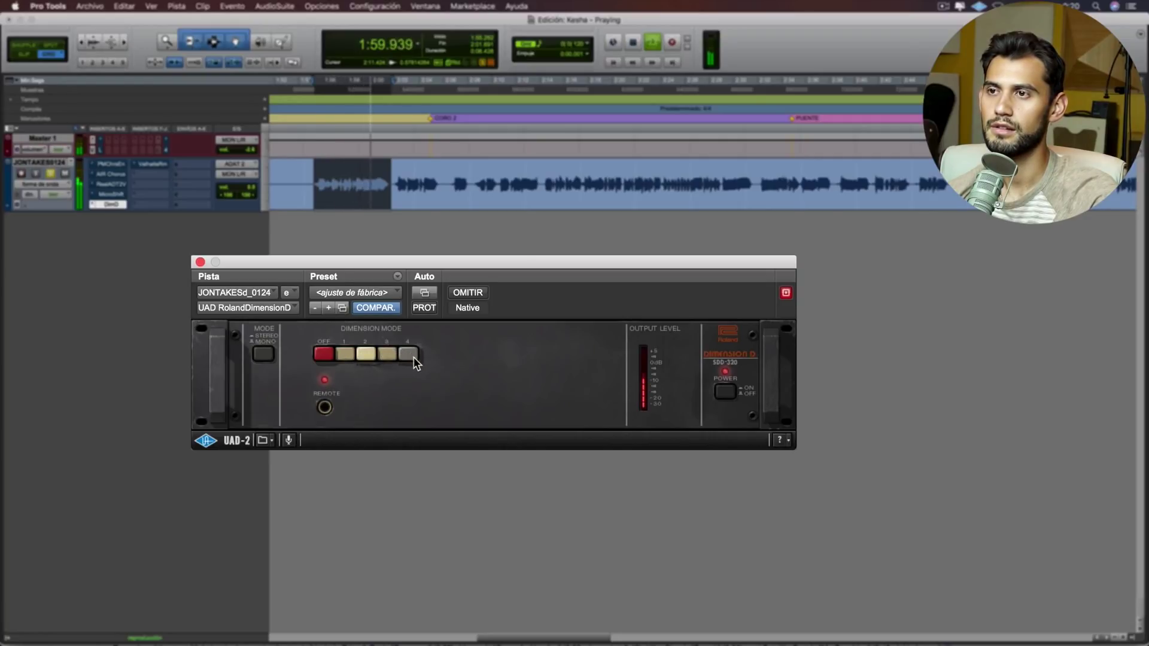
{"action": "key", "text": "space"}
{"action": "key", "text": "space"}
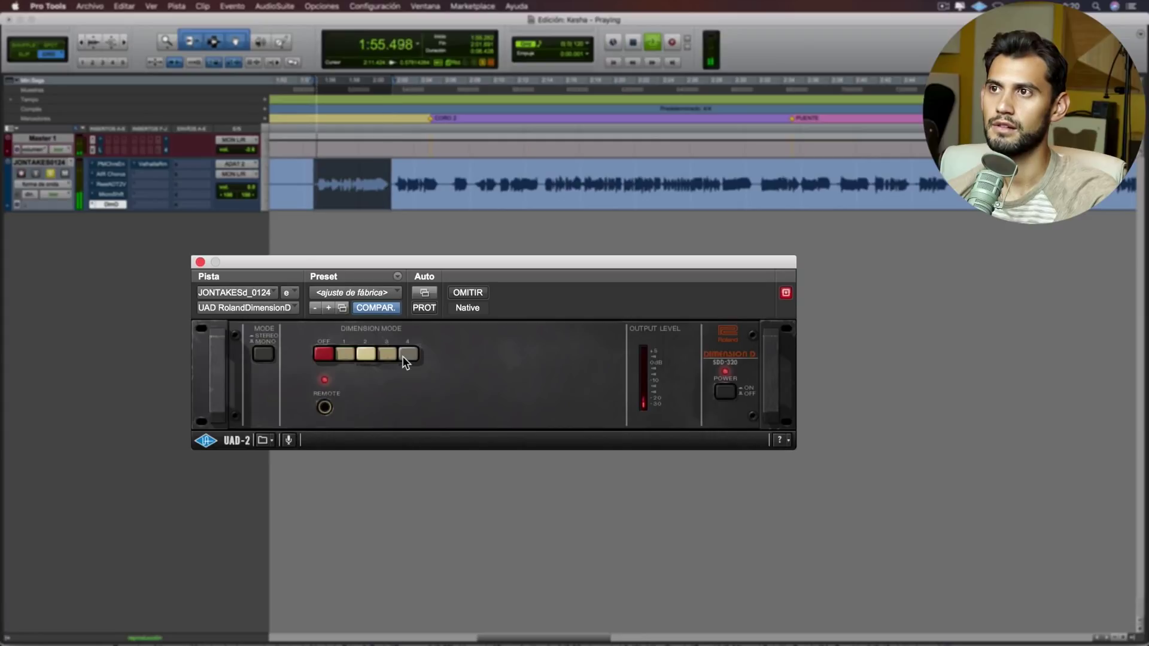
Step: Replay the selected vocal passage through Dimension D in mode 2, stop playback and close the plug-in
{"action": "key", "text": "space"}
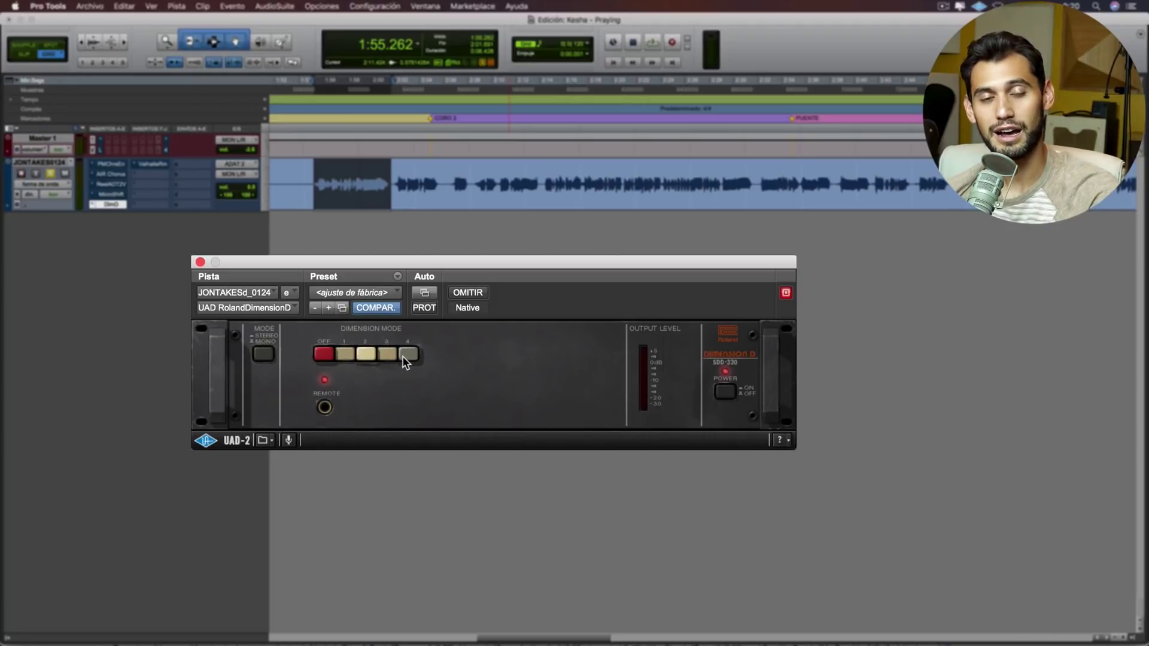
{"action": "key", "text": "space"}
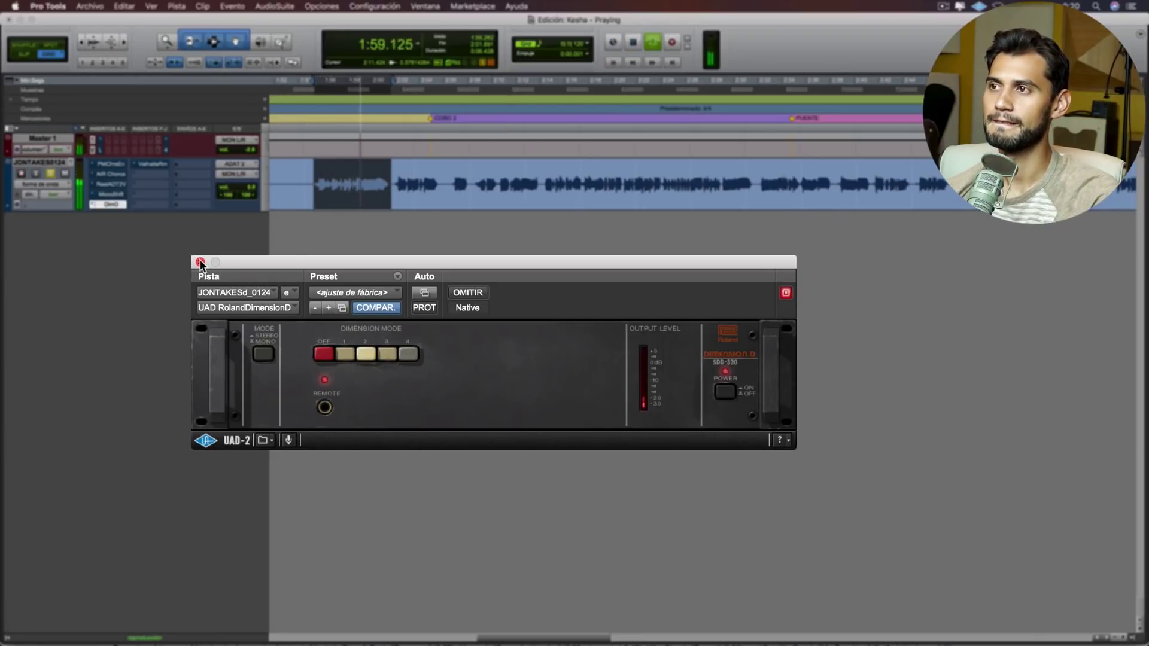
{"action": "key", "text": "space"}
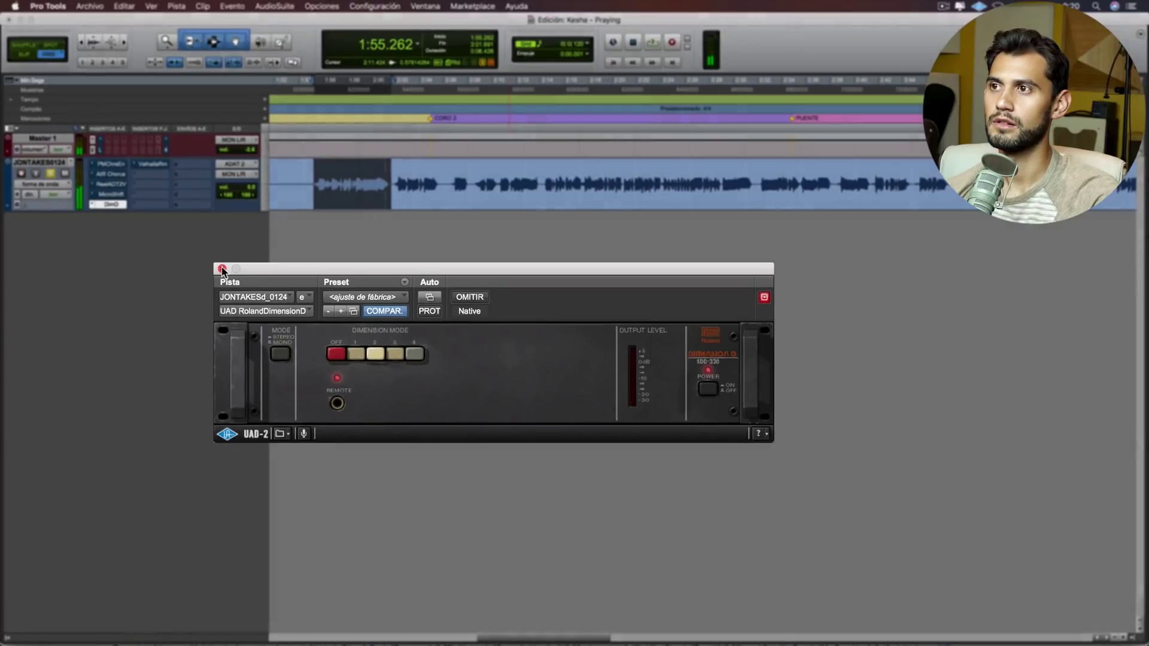
{"action": "left_click", "coordinate": [200, 262]}
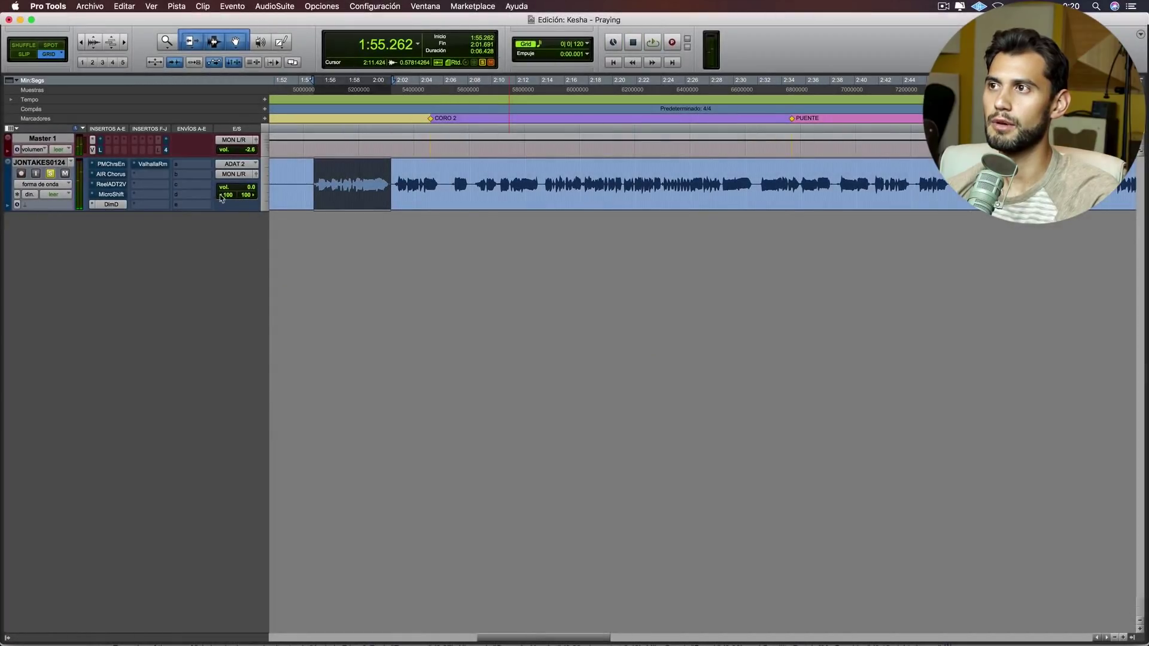
Step: Open the ValhallaRoom insert on the vocal track, look through its Early and Late settings and leave Early shown
{"action": "left_click", "coordinate": [154, 164]}
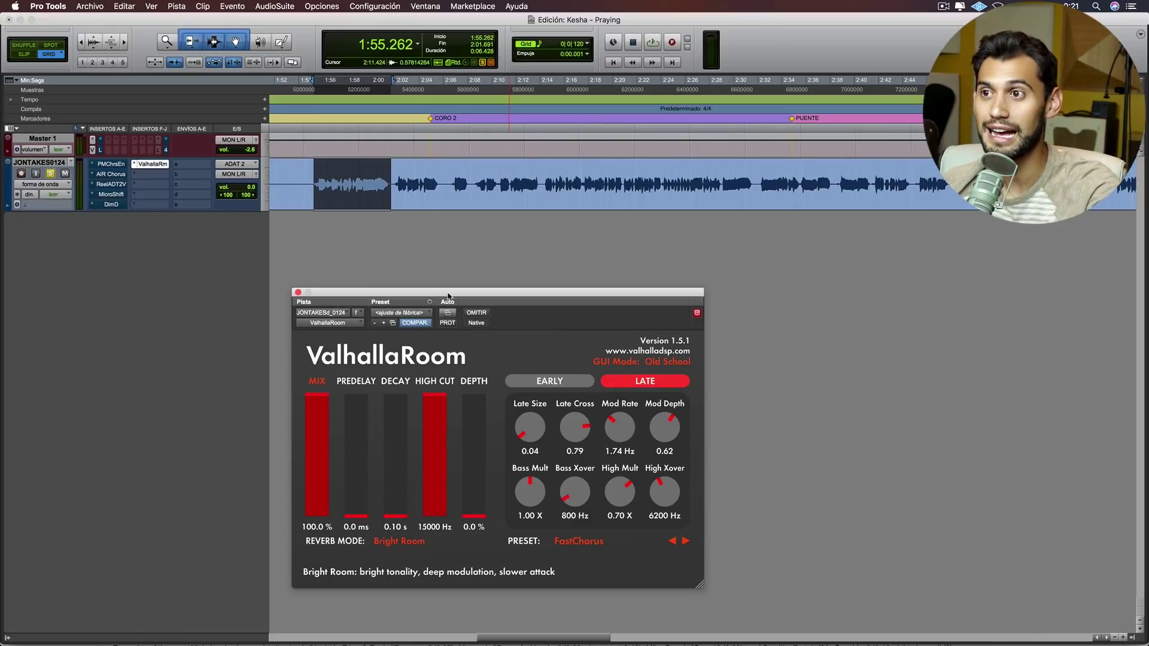
{"action": "left_click_drag", "start_coordinate": [443, 292], "coordinate": [429, 261]}
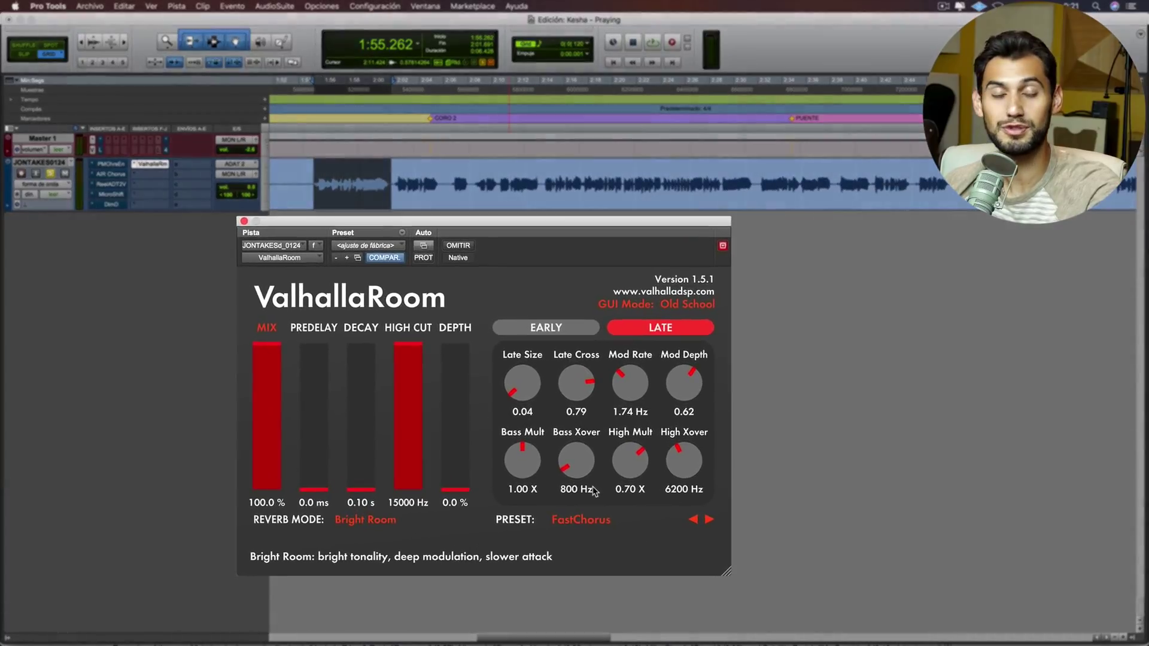
{"action": "left_click", "coordinate": [556, 334]}
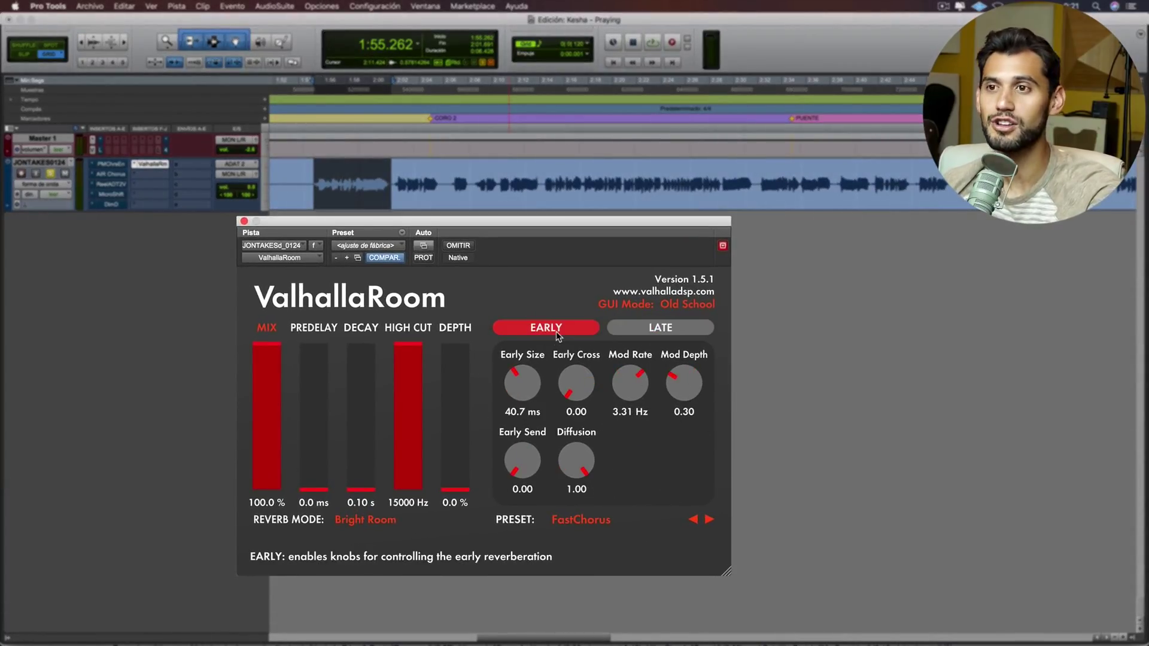
{"action": "left_click", "coordinate": [658, 328]}
{"action": "left_click", "coordinate": [574, 325]}
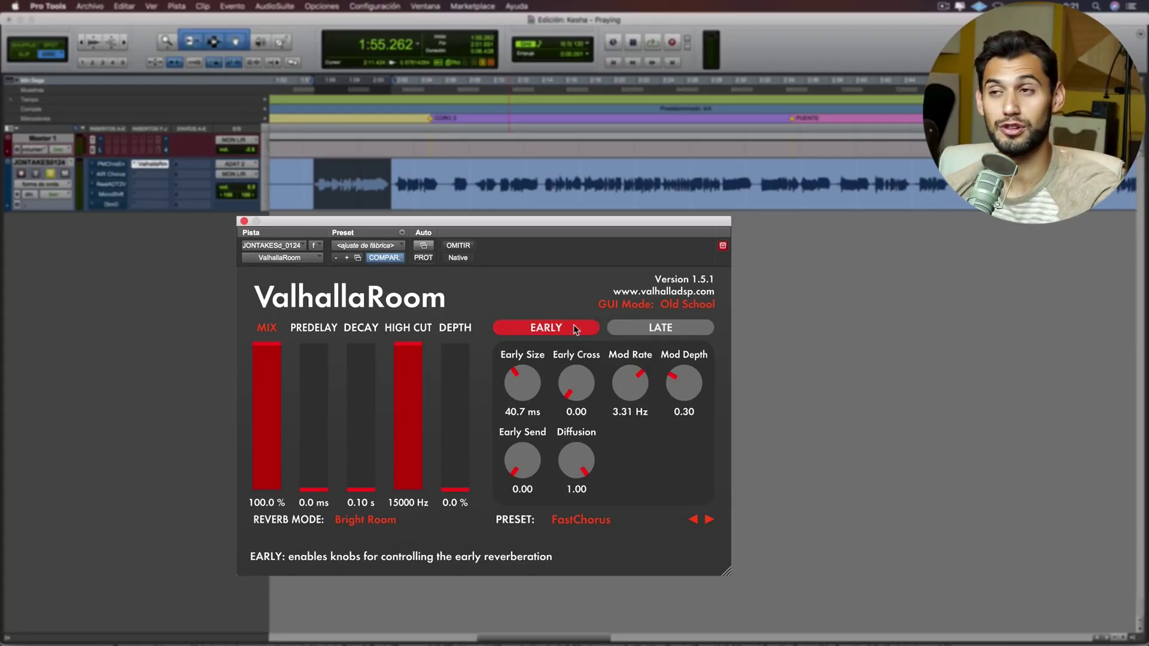
Step: Compare the selected vocal passage with ValhallaRoom bypassed and active
{"action": "left_click", "coordinate": [458, 247]}
{"action": "key", "text": "space"}
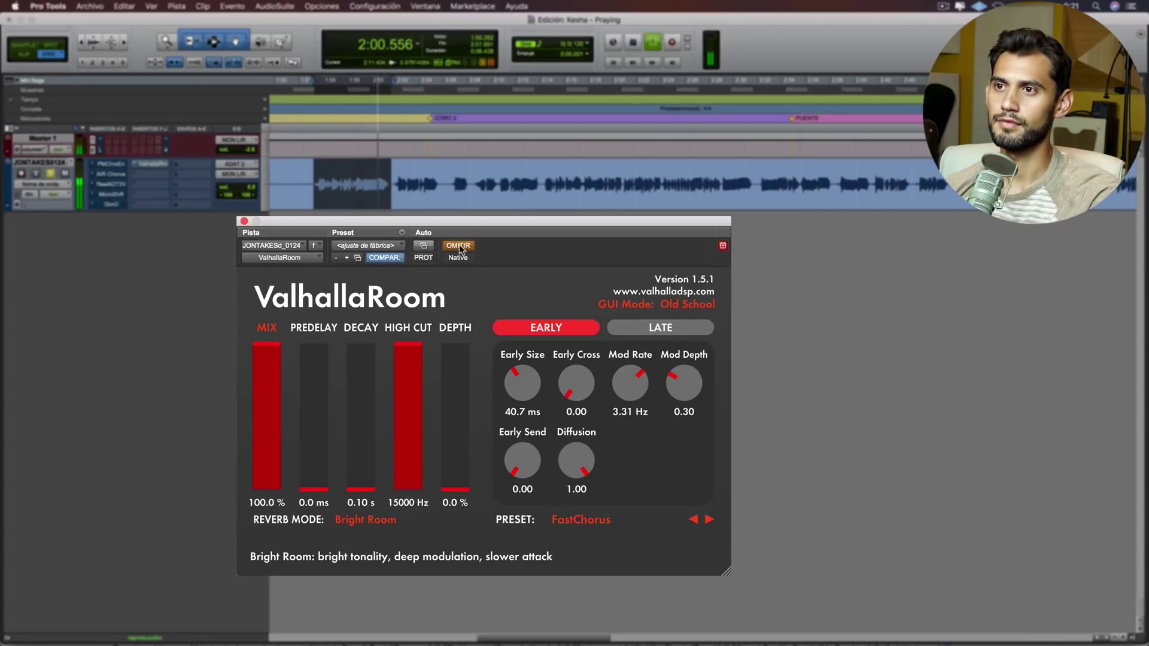
{"action": "key", "text": "space"}
{"action": "left_click", "coordinate": [460, 247]}
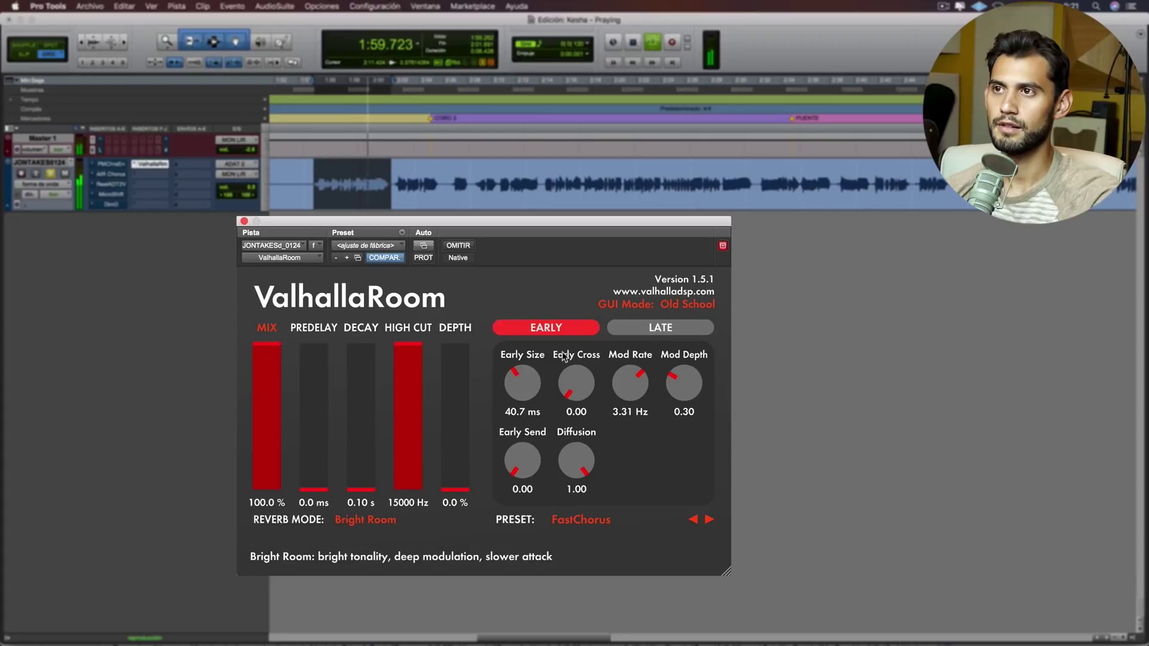
{"action": "key", "text": "space"}
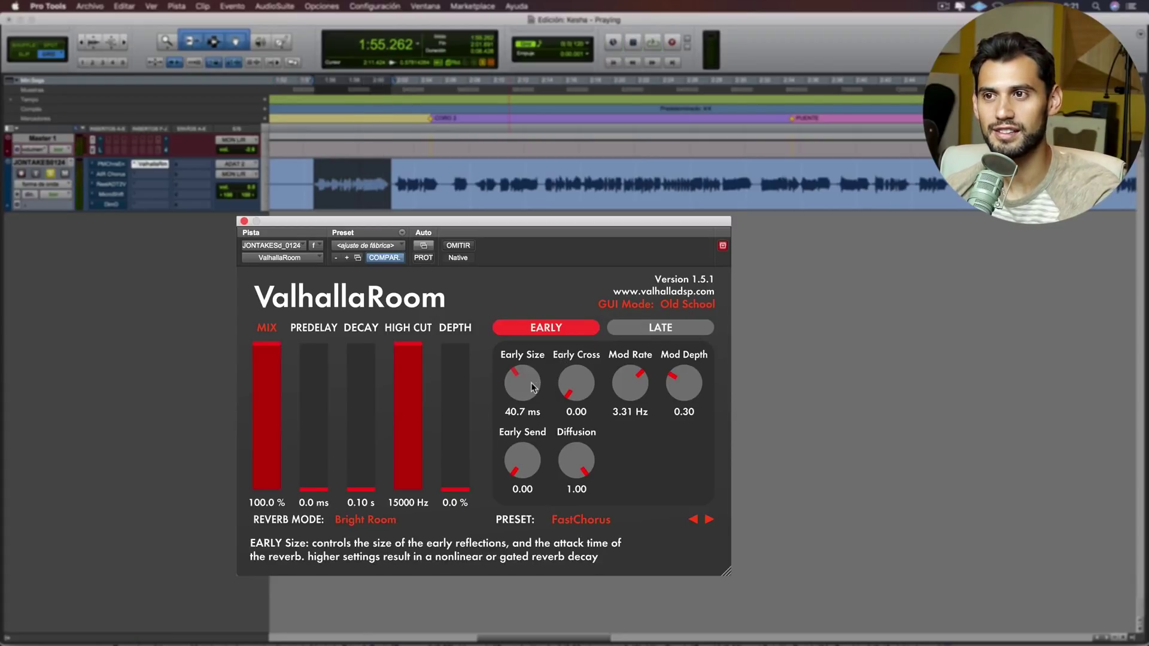
Step: Audition ValhallaRoom's Early Size at about 3 ms and about 334 ms, then bring it down to 2.3 ms
{"action": "left_click_drag", "start_coordinate": [530, 400], "coordinate": [530, 420]}
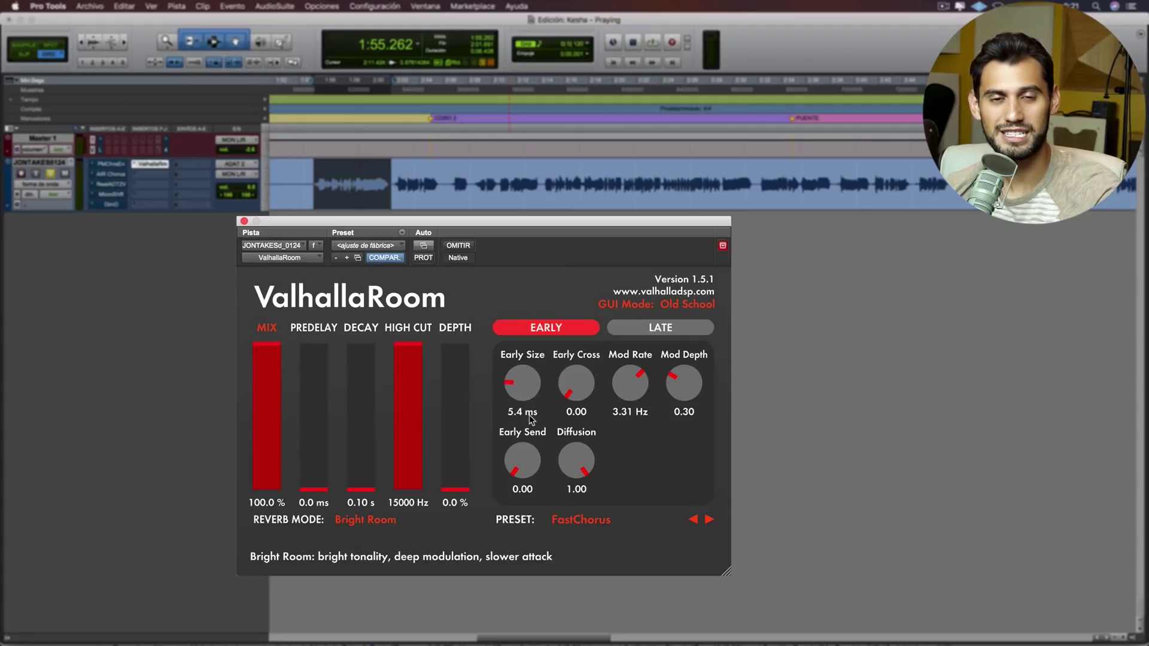
{"action": "key", "text": "space"}
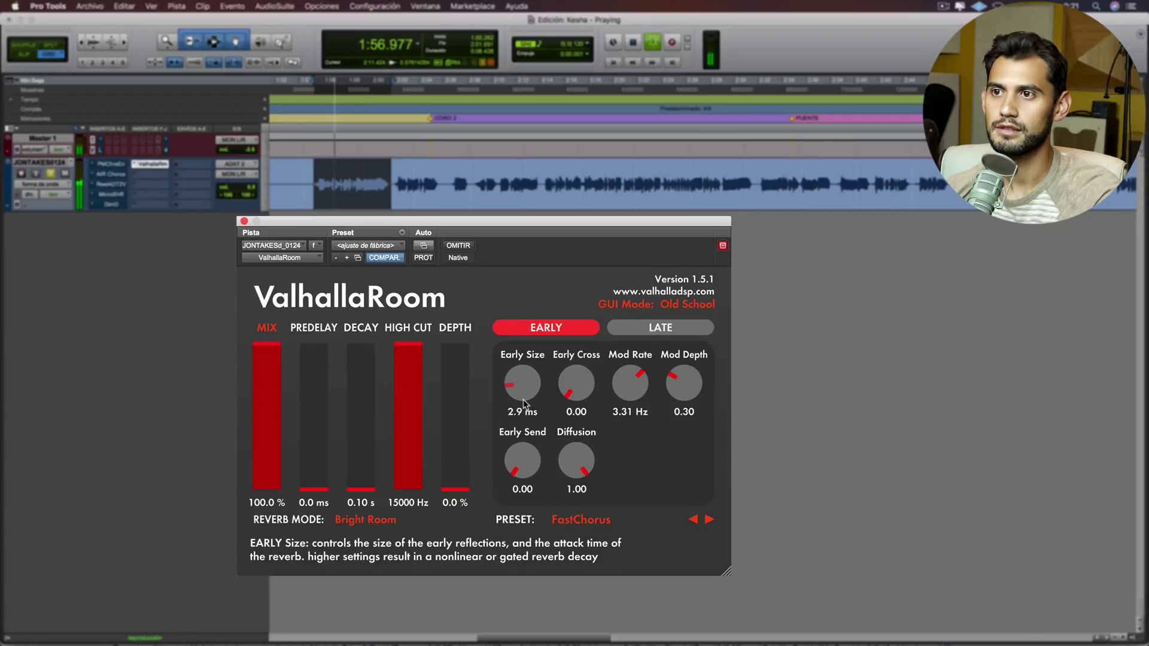
{"action": "key", "text": "space"}
{"action": "left_click_drag", "start_coordinate": [526, 398], "coordinate": [540, 301]}
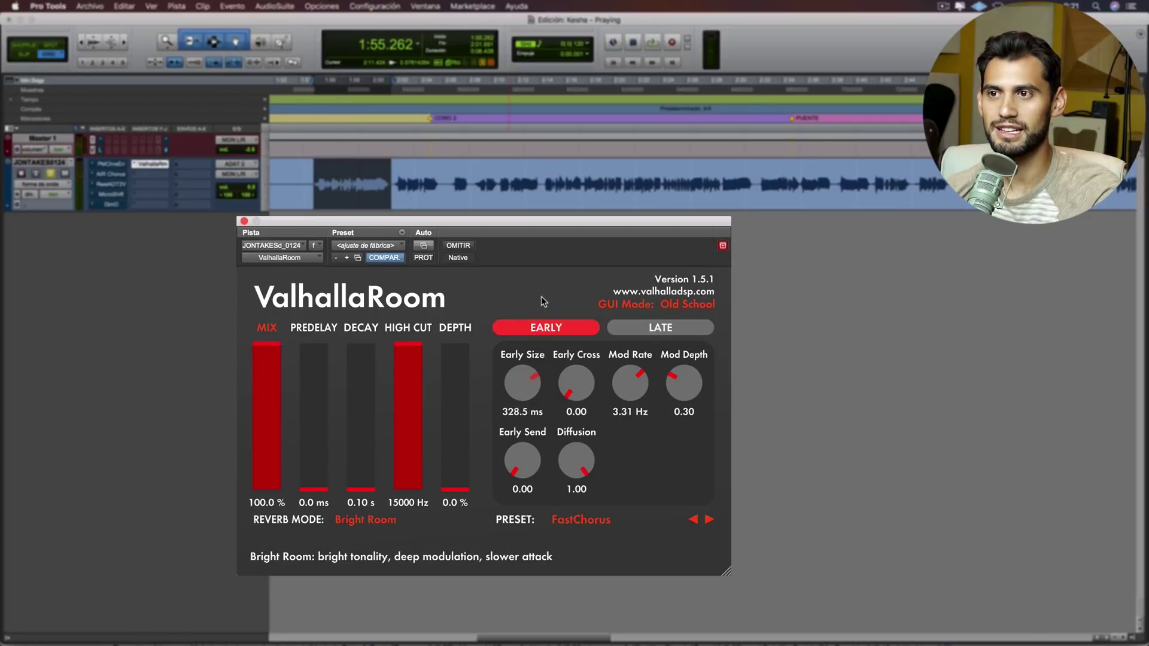
{"action": "key", "text": "space"}
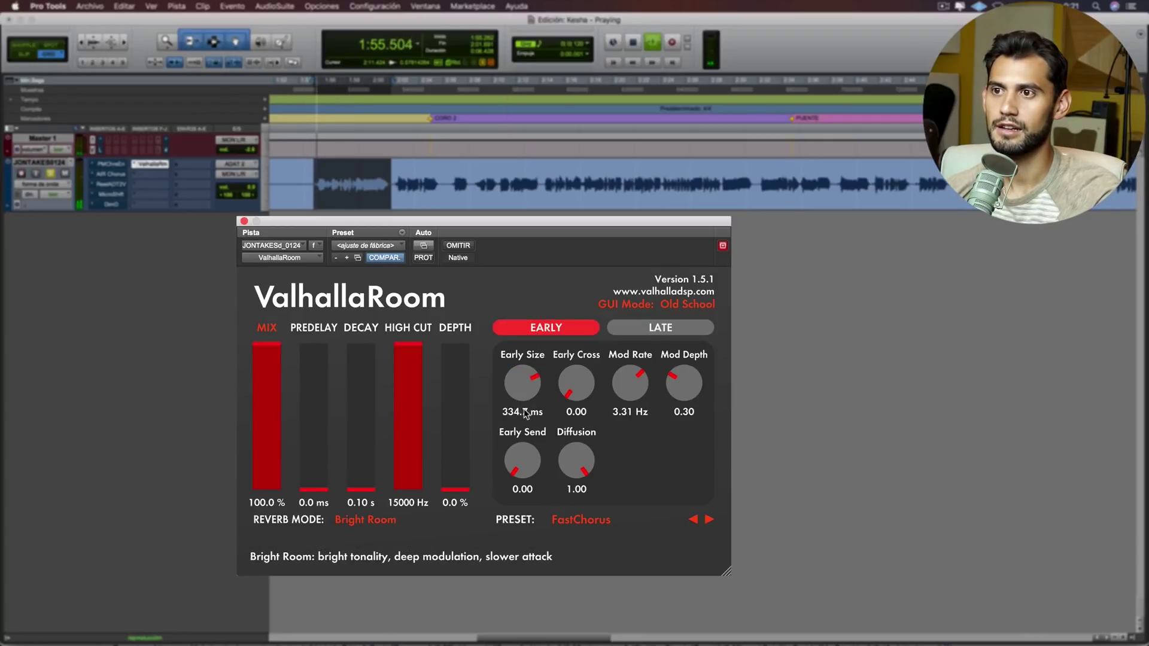
{"action": "left_click_drag", "start_coordinate": [527, 413], "coordinate": [525, 490]}
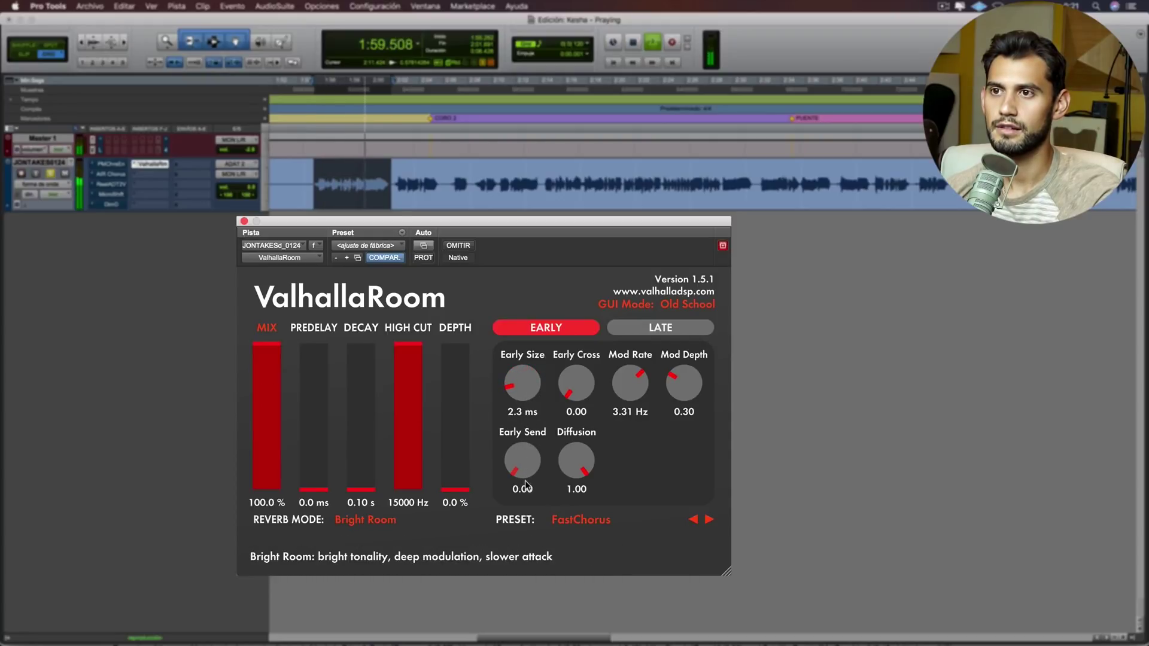
{"action": "key", "text": "space"}
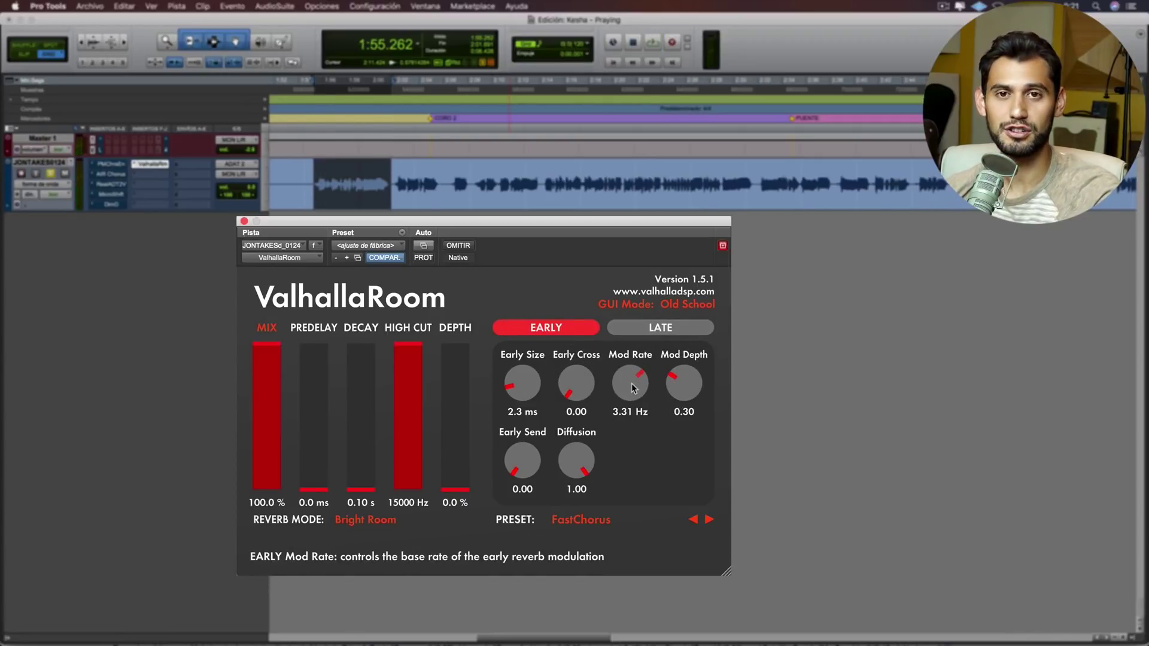
Step: Raise the Early Mod Depth to 0.41 and lower the Early Mod Rate to about 2.36 Hz during playback
{"action": "key", "text": "space"}
{"action": "left_click_drag", "start_coordinate": [671, 396], "coordinate": [684, 486]}
{"action": "left_click_drag", "start_coordinate": [629, 386], "coordinate": [634, 417]}
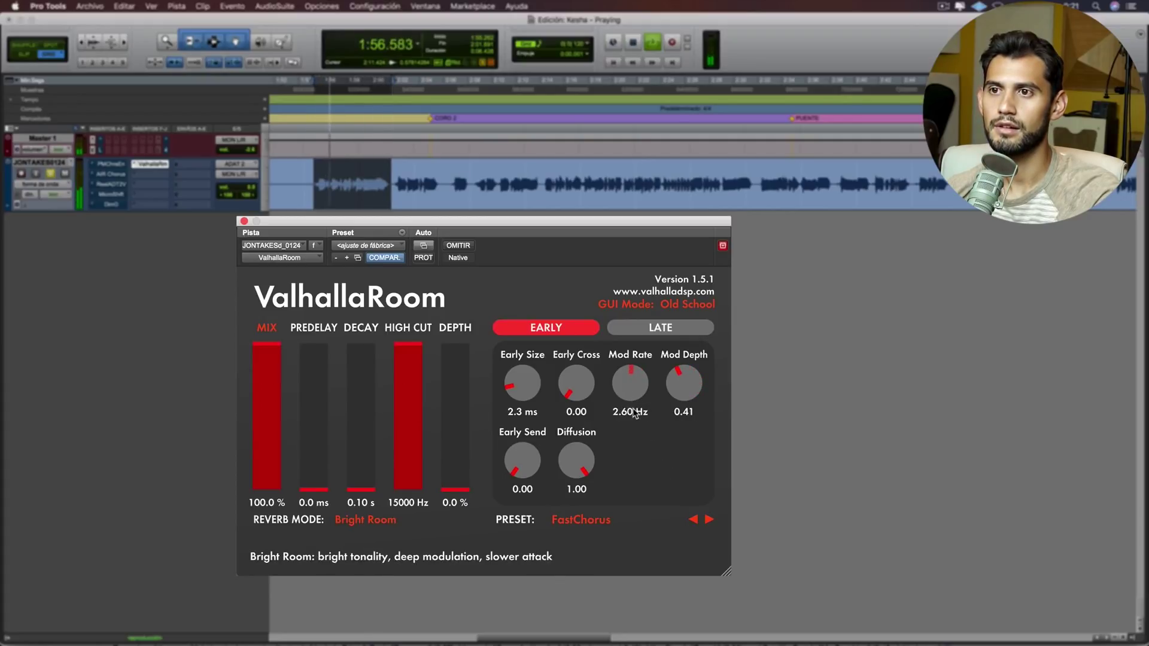
Step: In the Late settings, bring Mod Depth to 0.71 and Mod Rate to 3.08 Hz while auditioning the vocal passage
{"action": "left_click", "coordinate": [649, 332]}
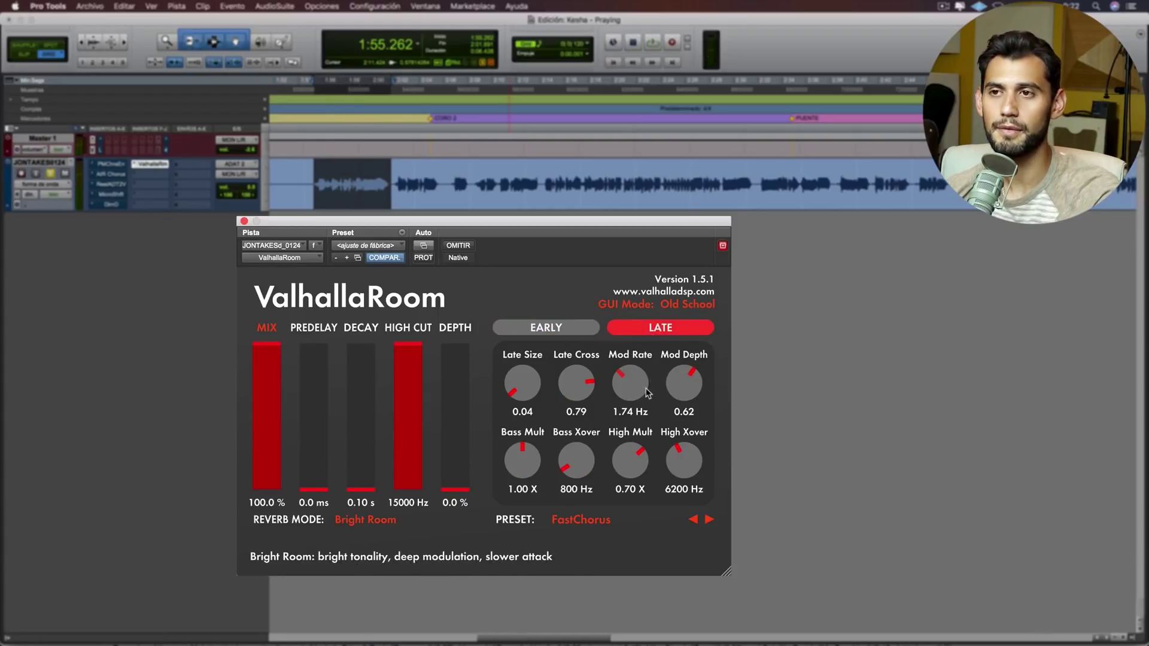
{"action": "key", "text": "space"}
{"action": "left_click_drag", "start_coordinate": [672, 392], "coordinate": [711, 301]}
{"action": "left_click_drag", "start_coordinate": [630, 386], "coordinate": [646, 339]}
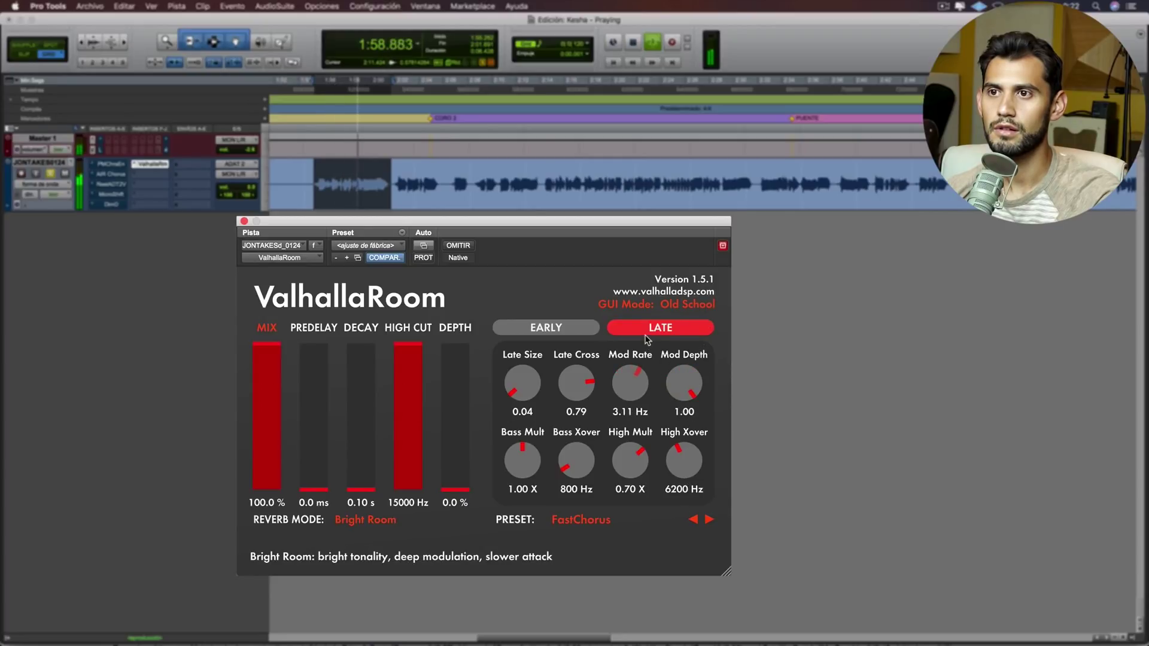
{"action": "left_click_drag", "start_coordinate": [676, 386], "coordinate": [678, 416]}
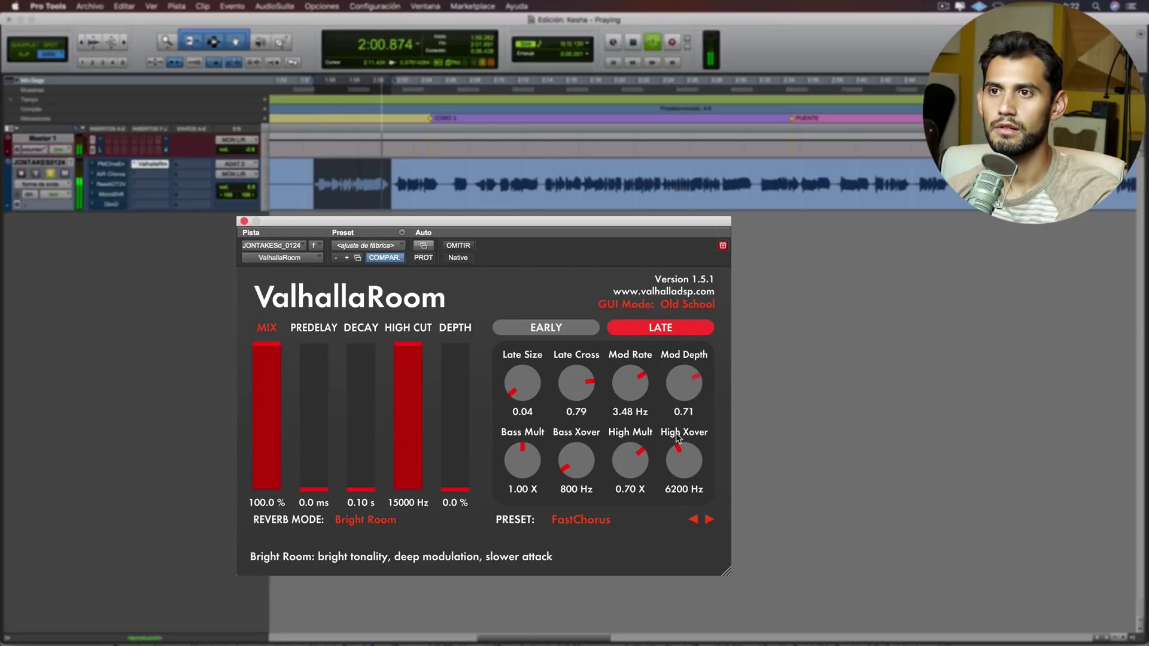
{"action": "key", "text": "space"}
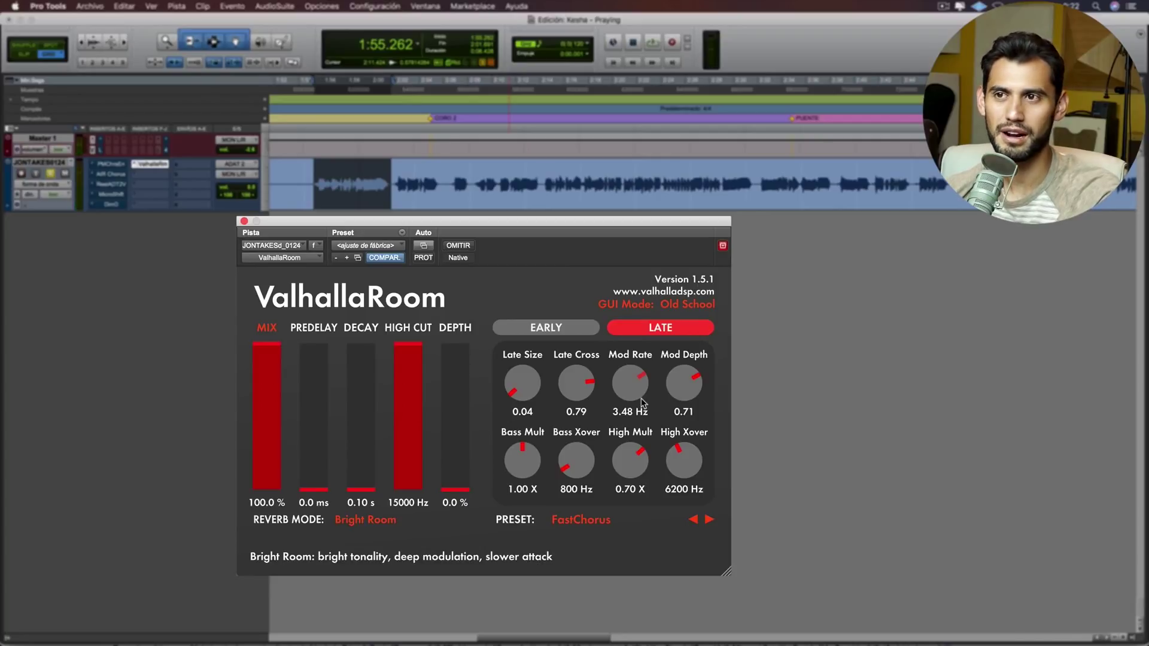
{"action": "key", "text": "space"}
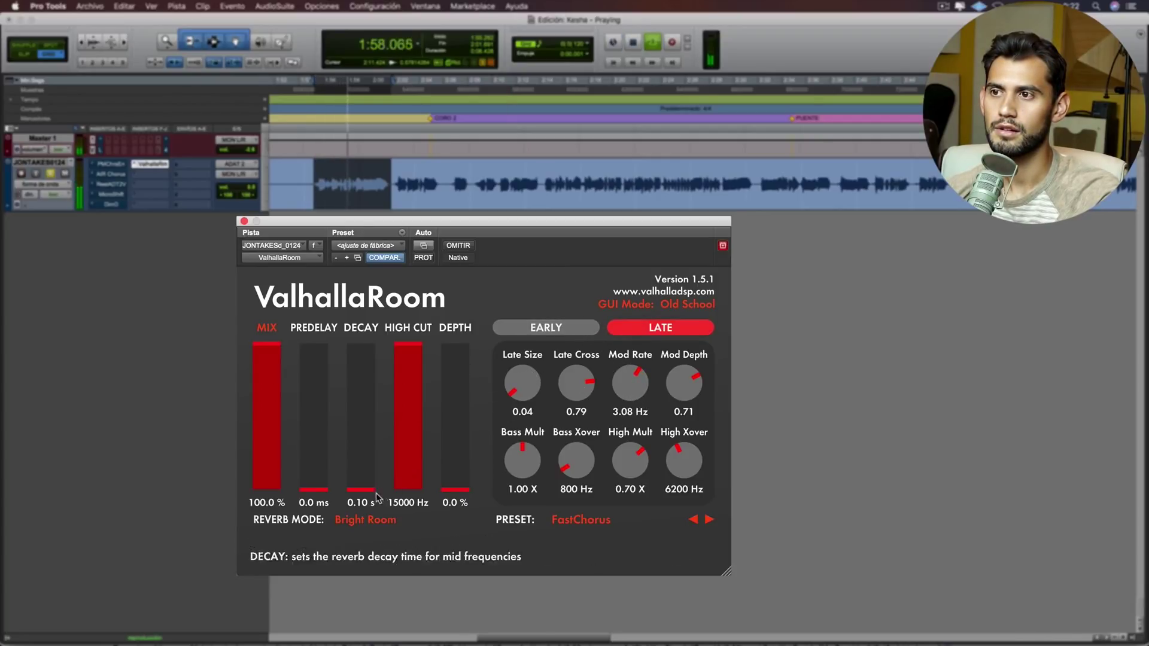
Step: Try a Decay of 1.40 s and a Depth of about 13 %, then return them to 0.10 s and 0.0 %
{"action": "left_click_drag", "start_coordinate": [361, 492], "coordinate": [363, 450]}
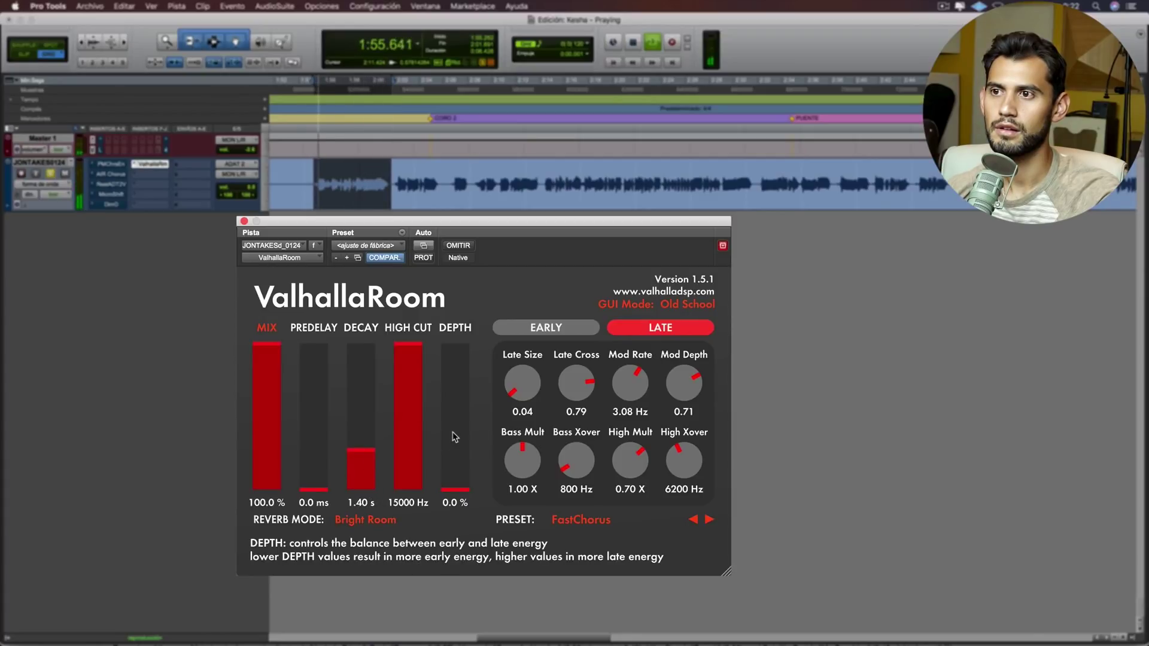
{"action": "mouse_move", "coordinate": [461, 489]}
{"action": "left_mouse_down"}
{"action": "mouse_move", "coordinate": [462, 431]}
{"action": "mouse_move", "coordinate": [460, 474]}
{"action": "left_mouse_up"}
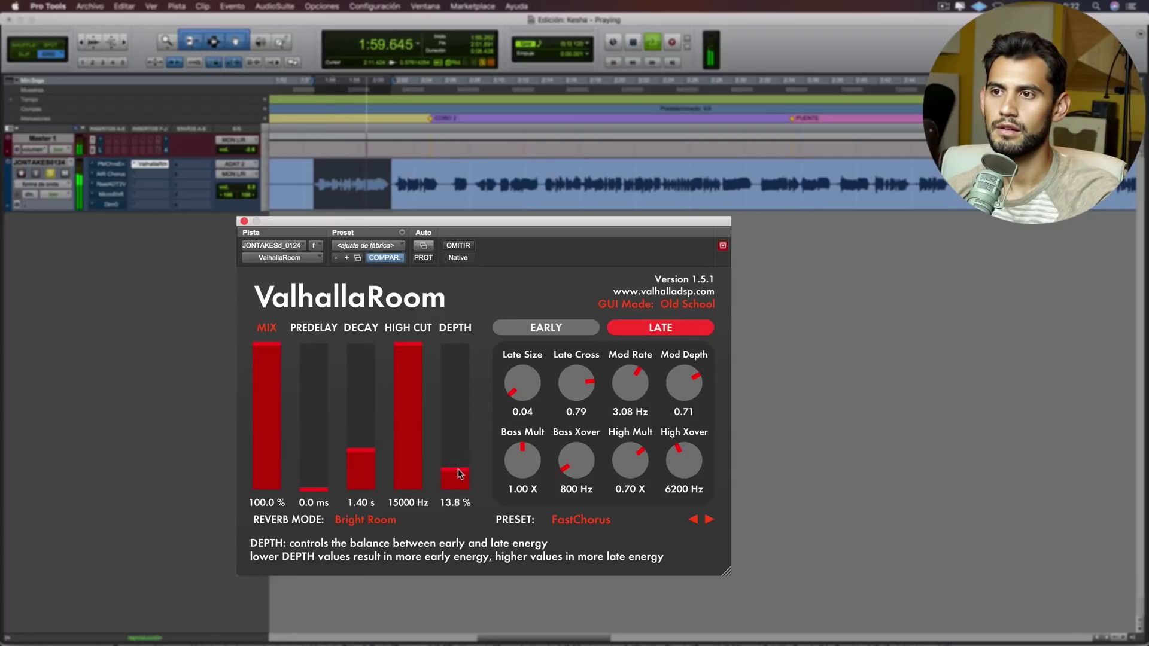
{"action": "key", "text": "space"}
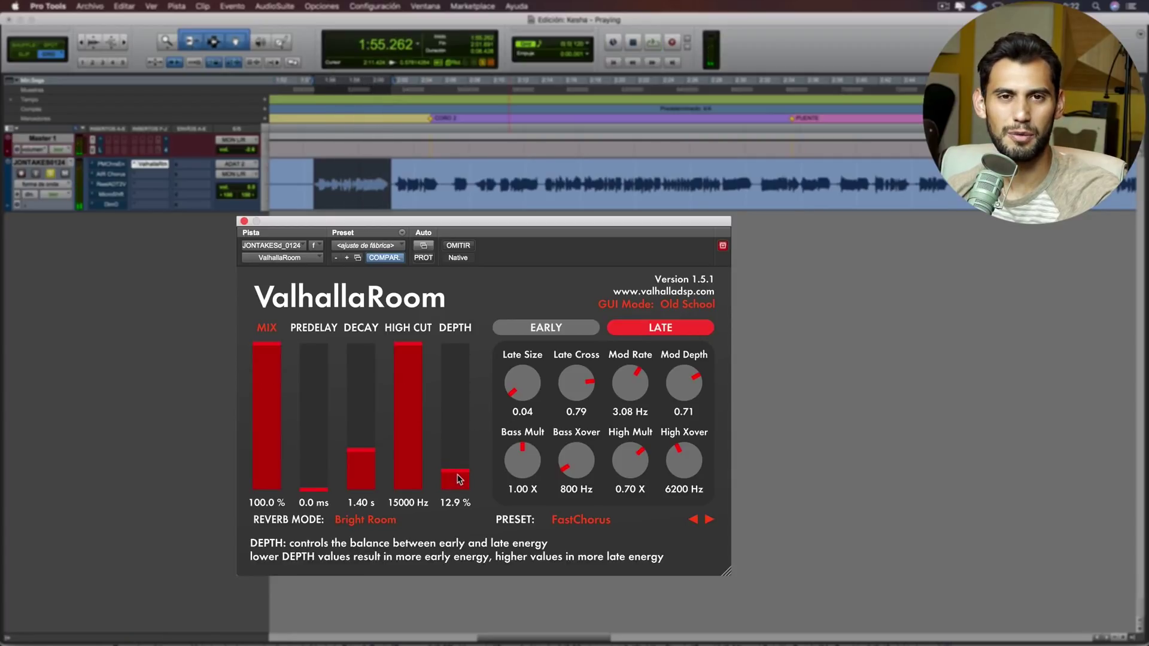
{"action": "left_click_drag", "start_coordinate": [460, 476], "coordinate": [459, 497]}
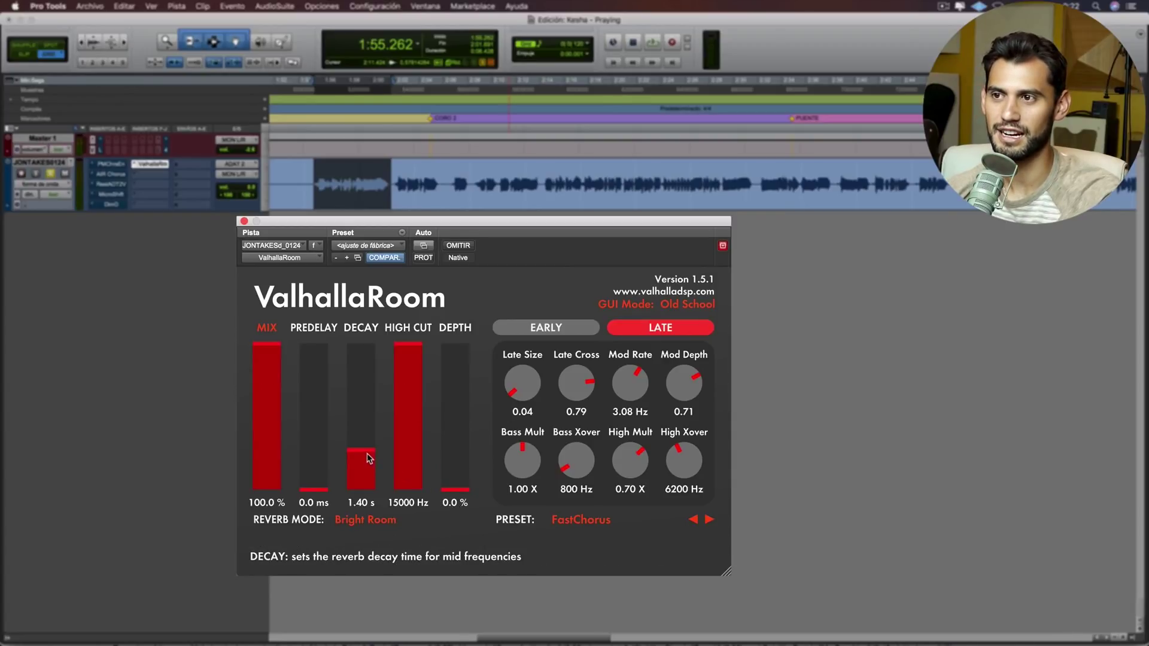
{"action": "left_click_drag", "start_coordinate": [361, 462], "coordinate": [367, 488]}
Step: Replay the vocal passage through ValhallaRoom and show its Early settings during playback
{"action": "key", "text": "space"}
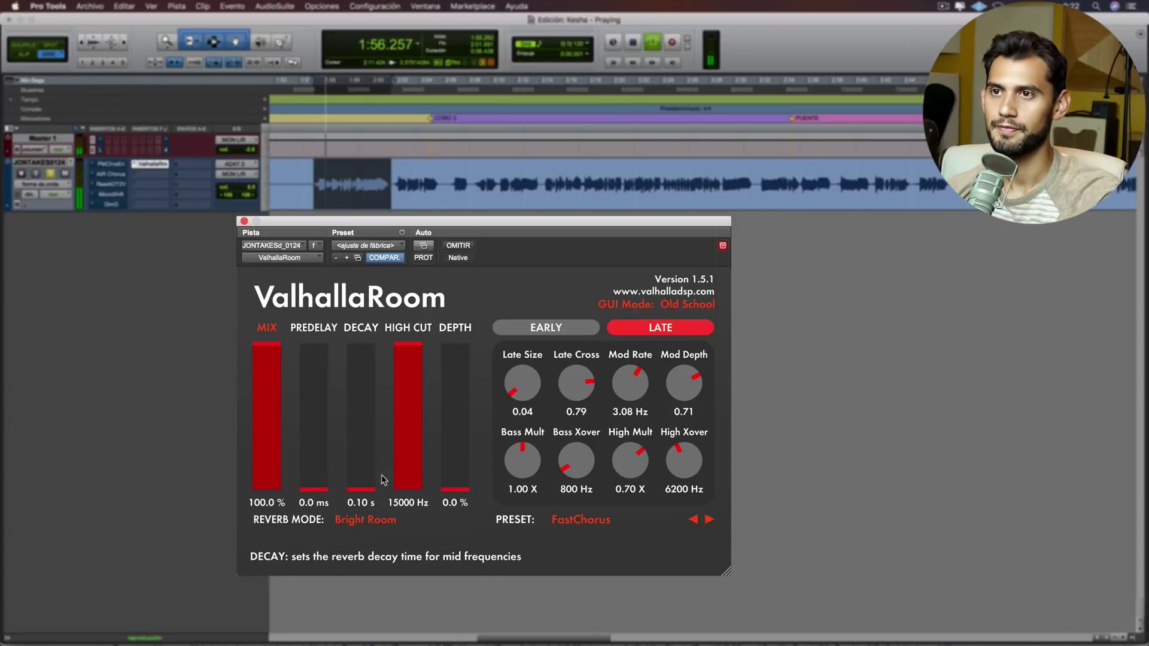
{"action": "left_click", "coordinate": [547, 327]}
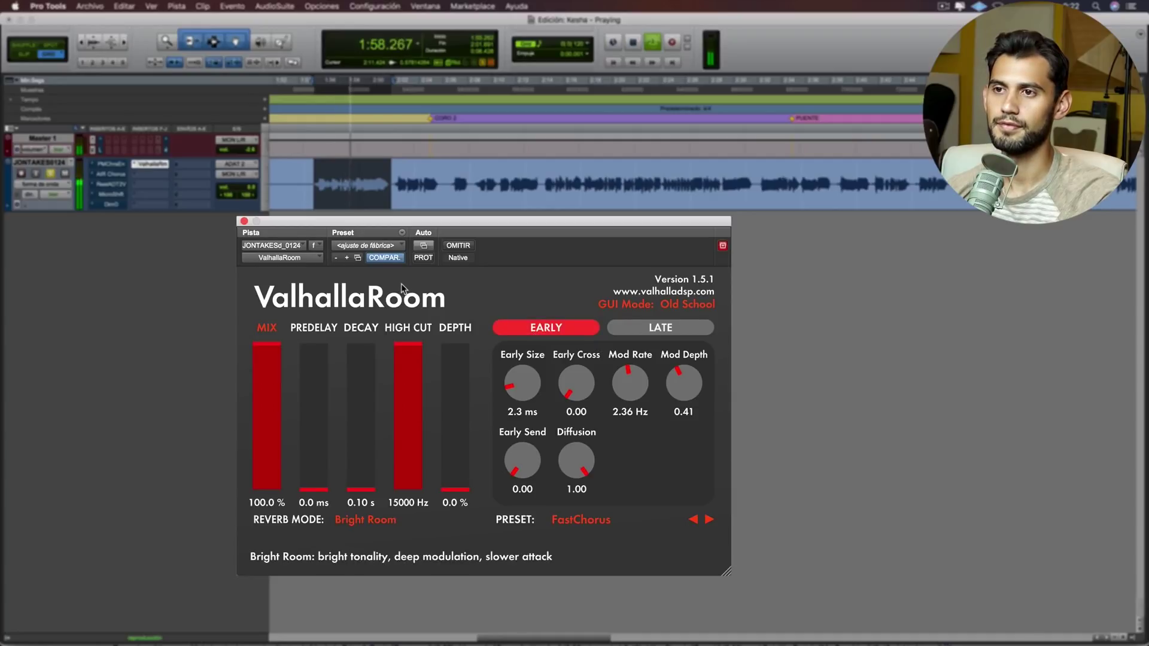